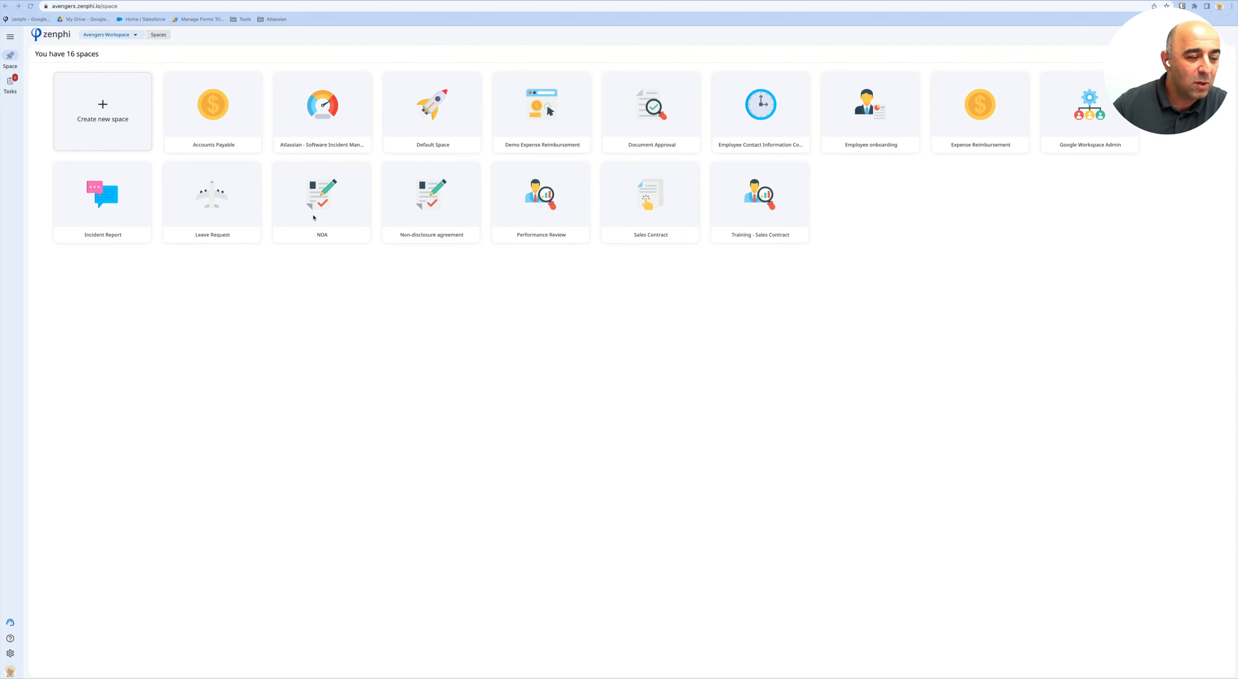
Open the NDA space's Non-disclosure agreement (NDA) flow, review its recent runs, and edit it in the designer.
click(323, 216)
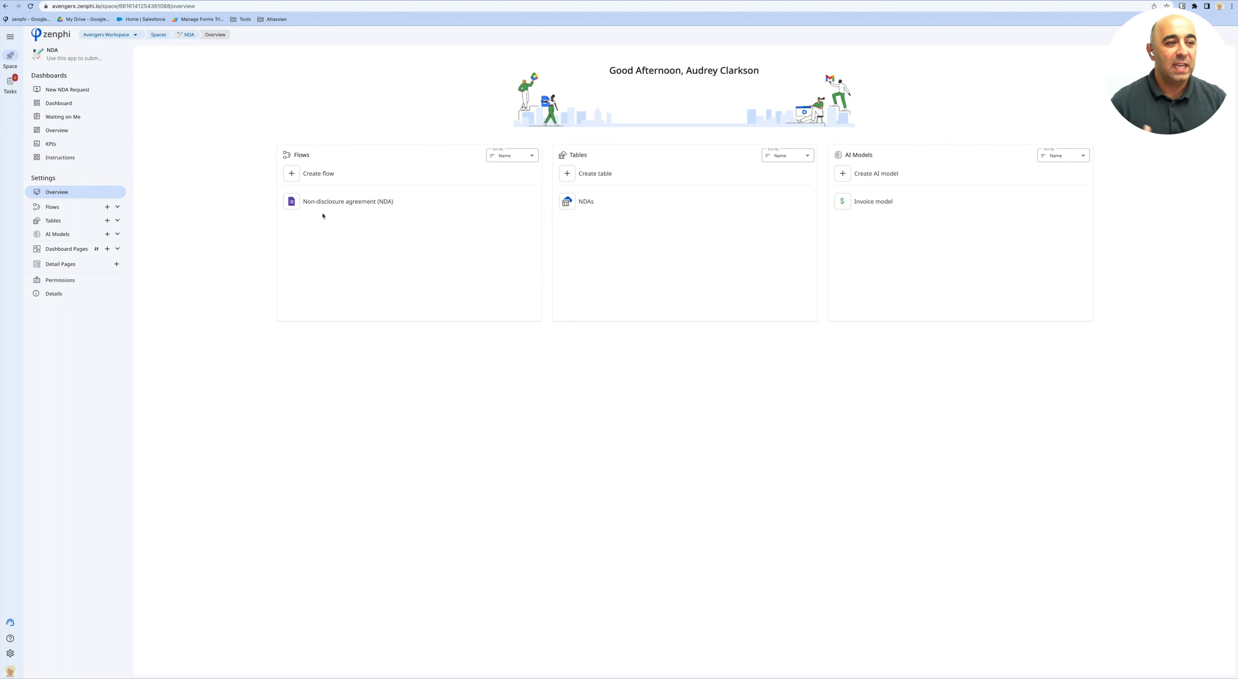
click(323, 207)
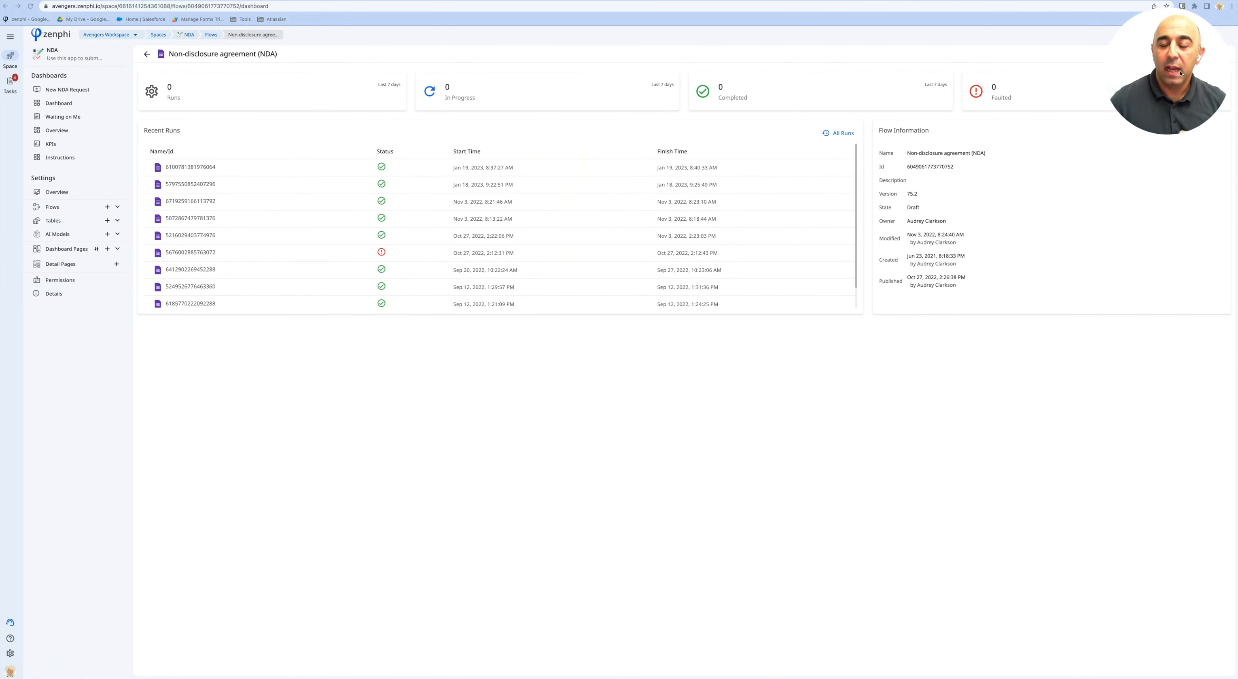
drag(1175, 135, 1175, 296)
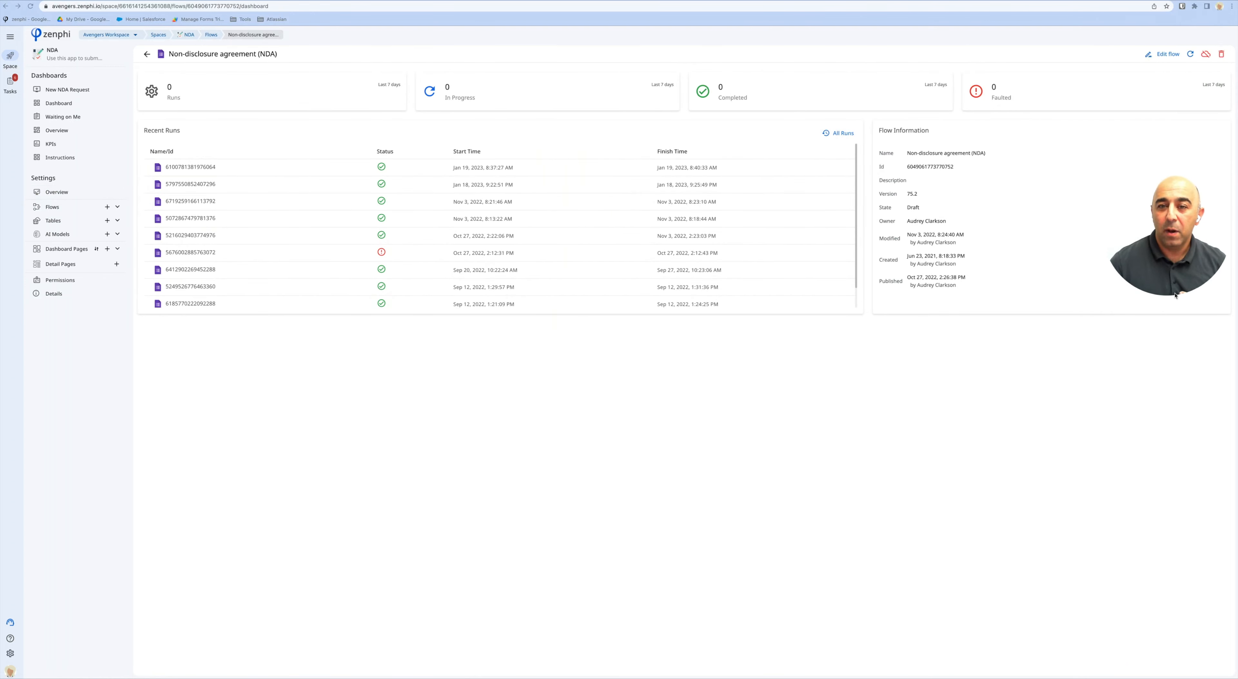
click(1168, 54)
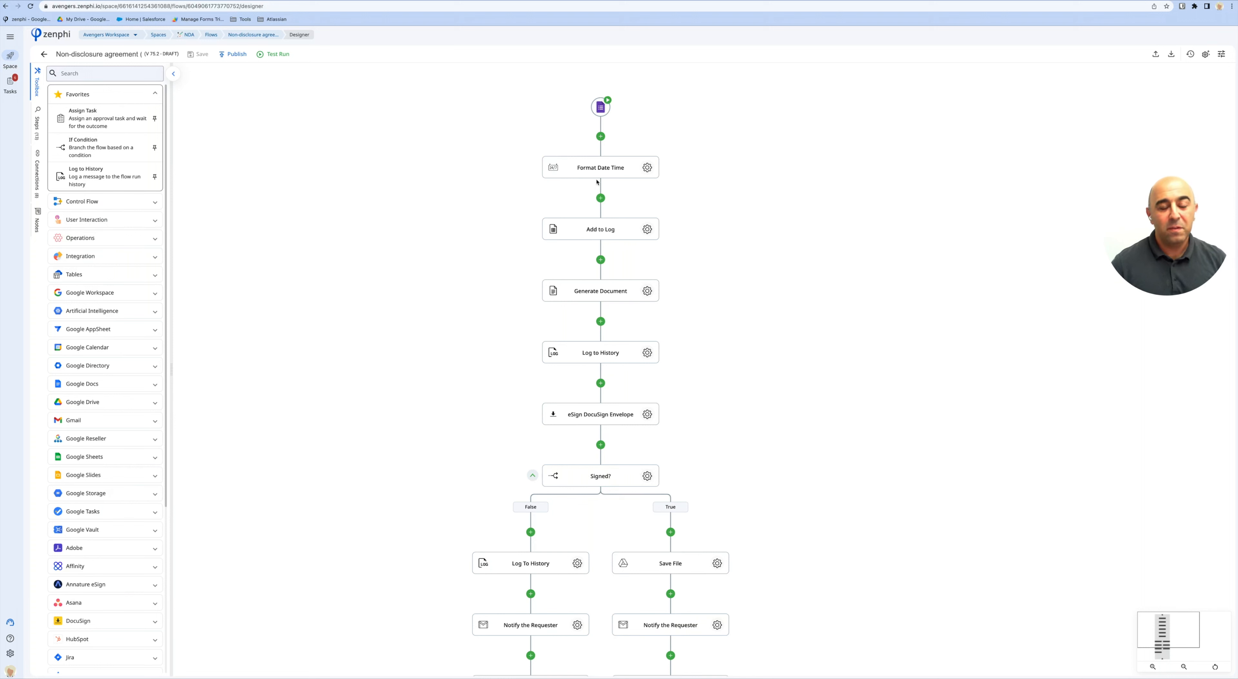
Inspect the Google Forms New Response trigger and open its linked 'Generate non-disclosure agreement' form.
click(601, 108)
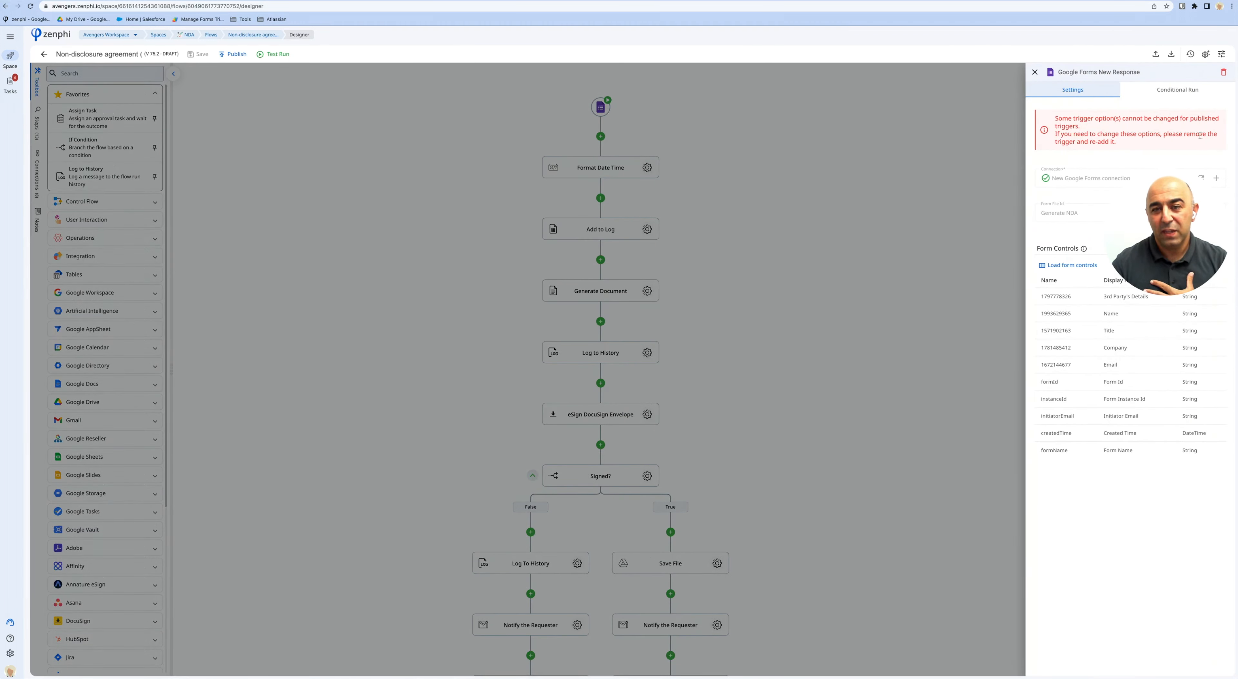
drag(1173, 203, 1168, 560)
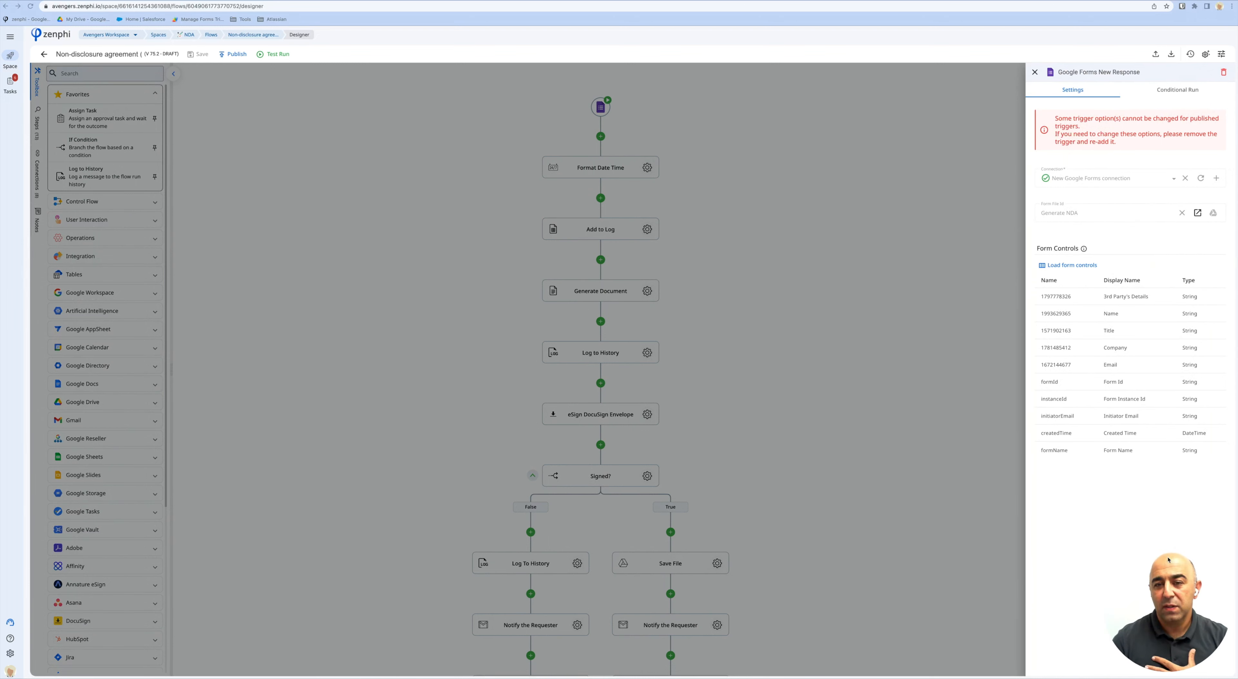
click(1197, 212)
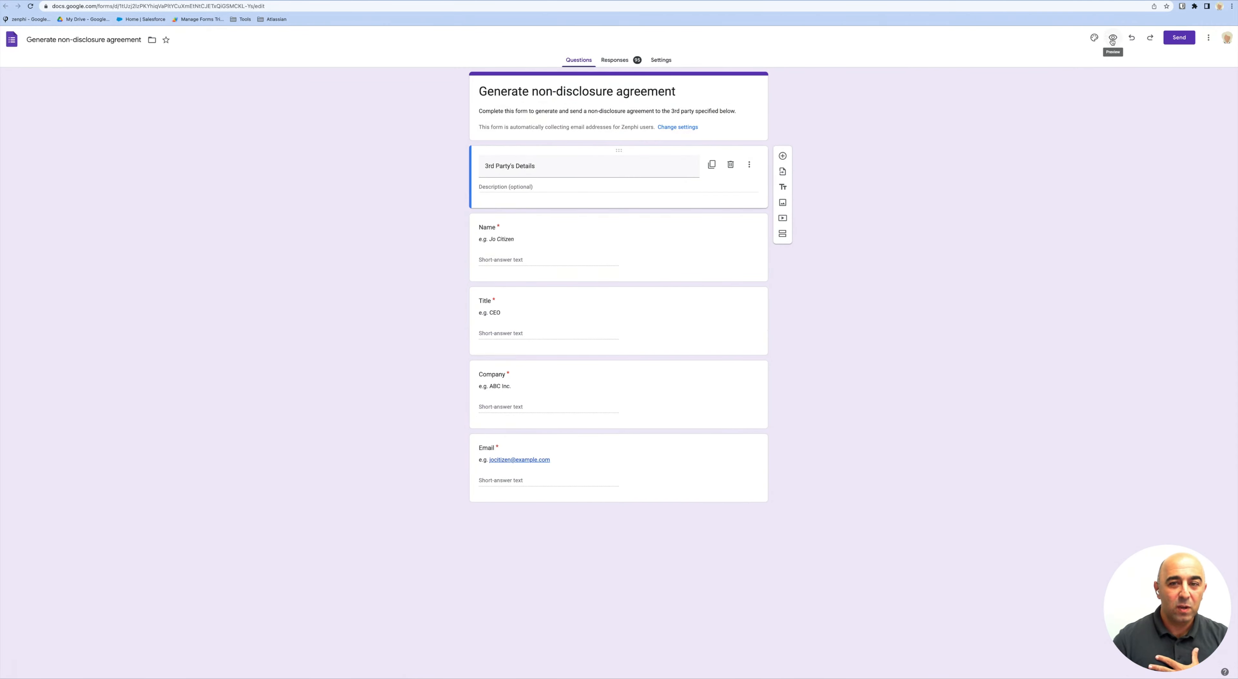
Preview the NDA form and enter the requester's name.
click(1111, 40)
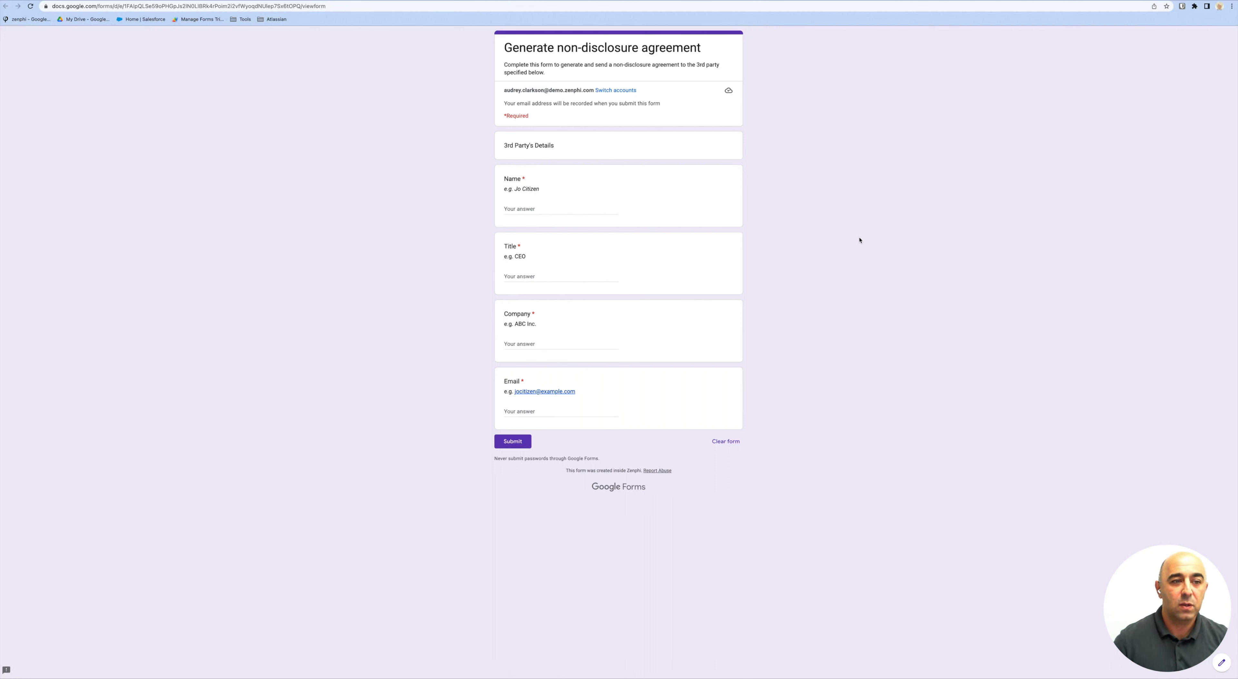
click(581, 210)
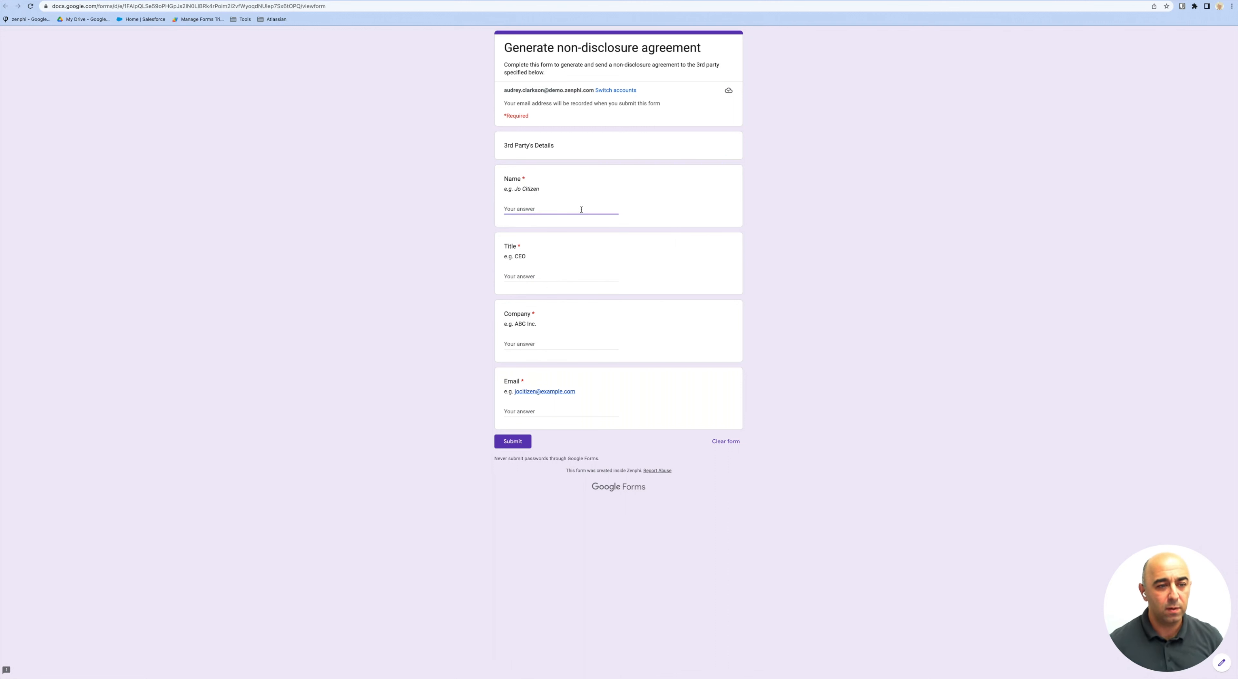
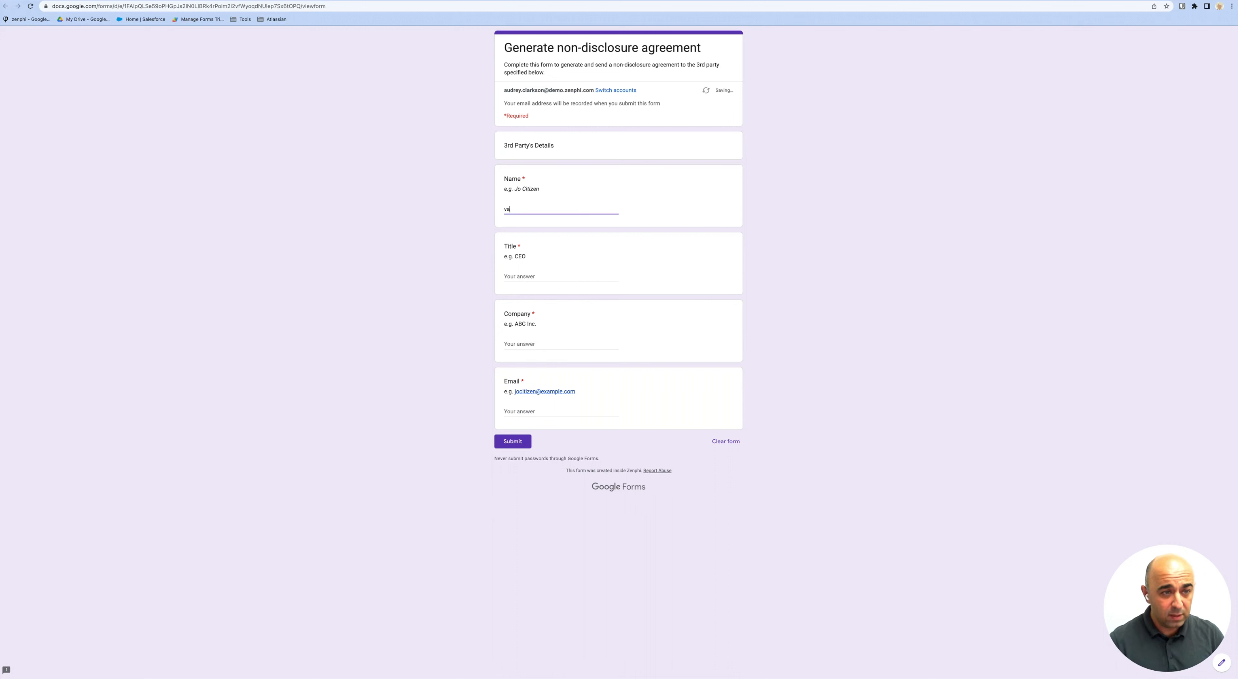
key(BackSpace)
key(BackSpace)
key(BackSpace)
key(BackSpace)
key(BackSpace)
key(BackSpace)
key(BackSpace)
key(BackSpace)
key(BackSpace)
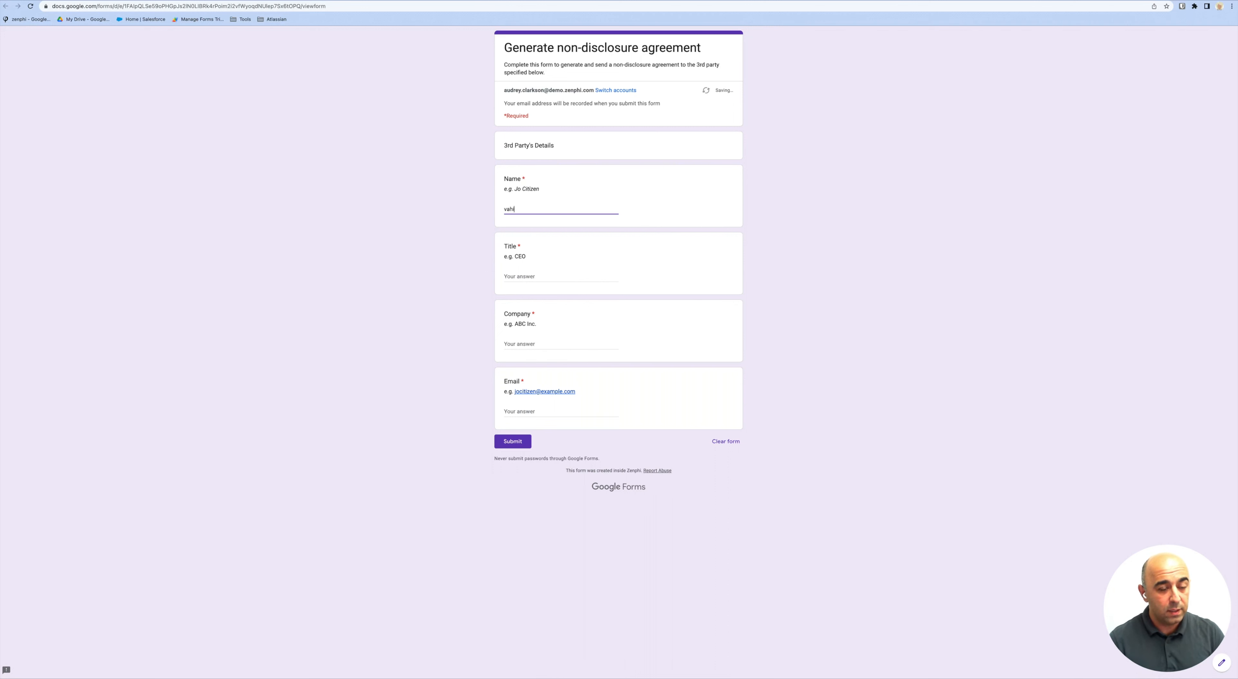
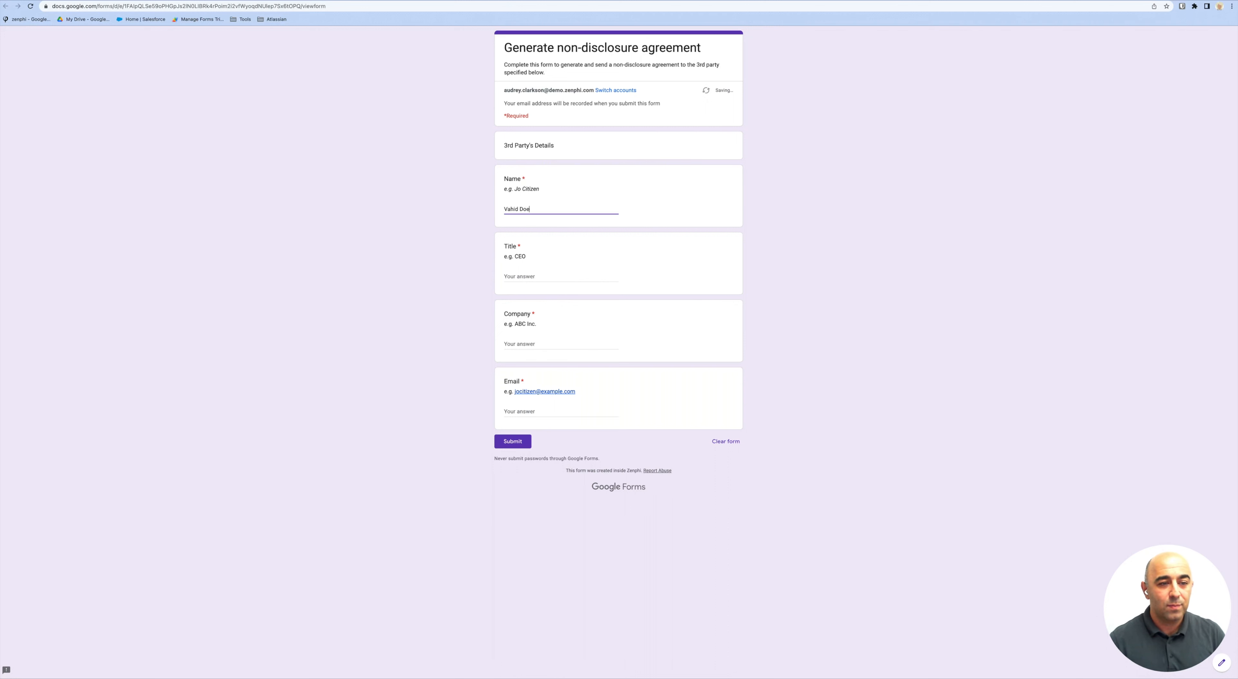
Fill Title CEO, Company ACME and the requester's e-mail, submit, and return to Zenphi.
click(505, 277)
text(CEO)
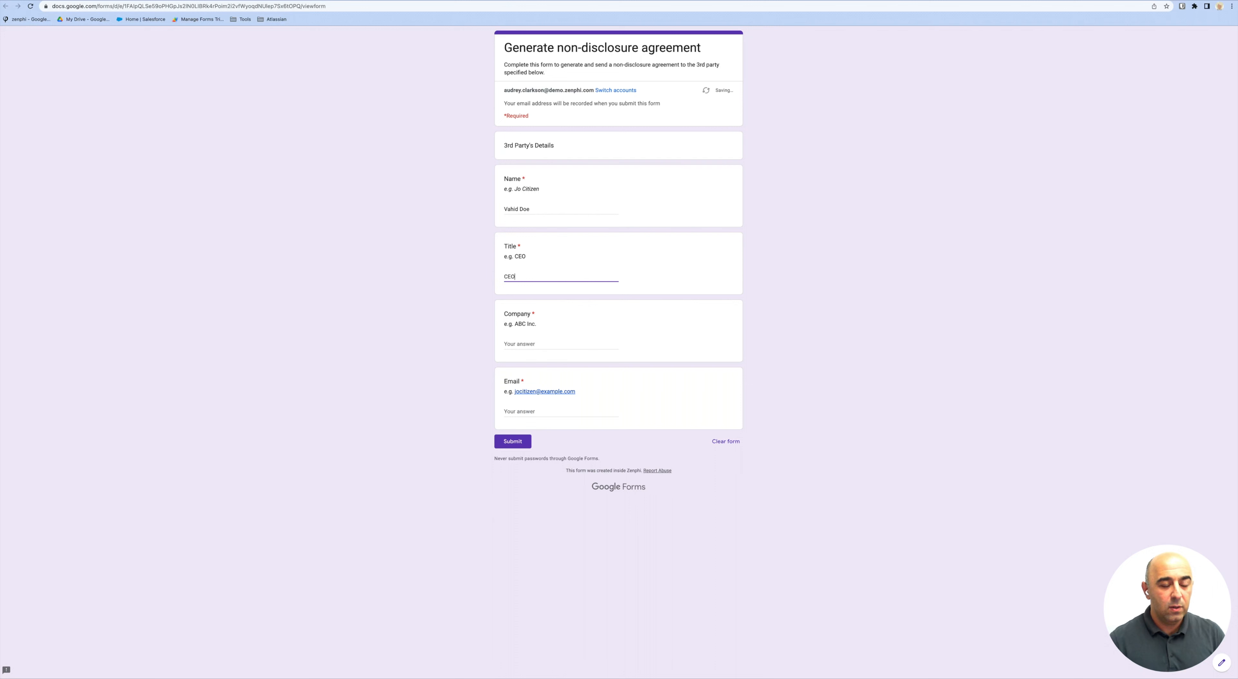
click(504, 344)
text(AC)
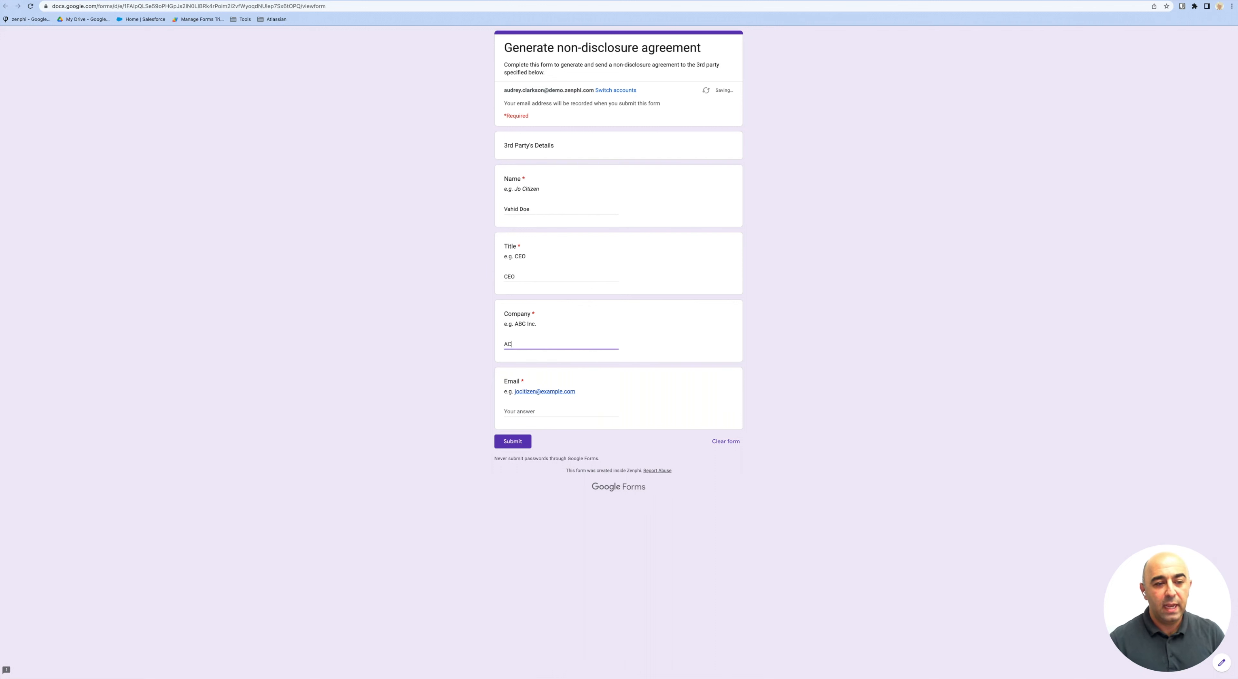
text(ME)
key(Tab)
key(Tab)
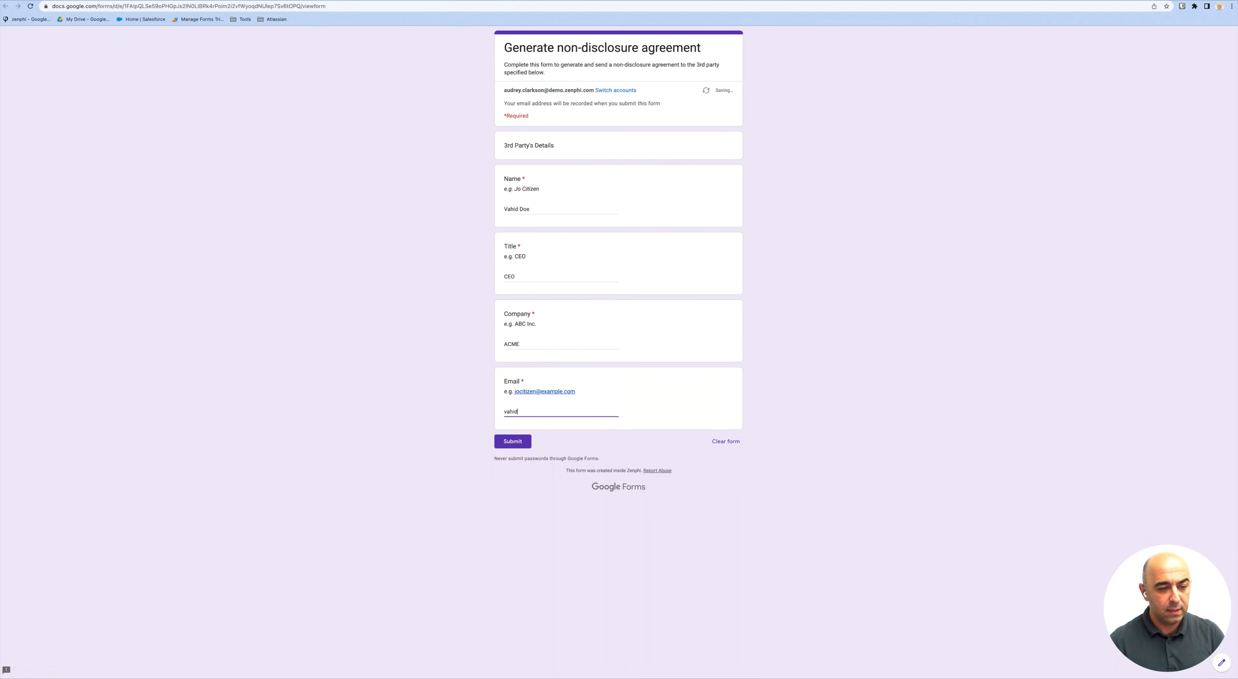
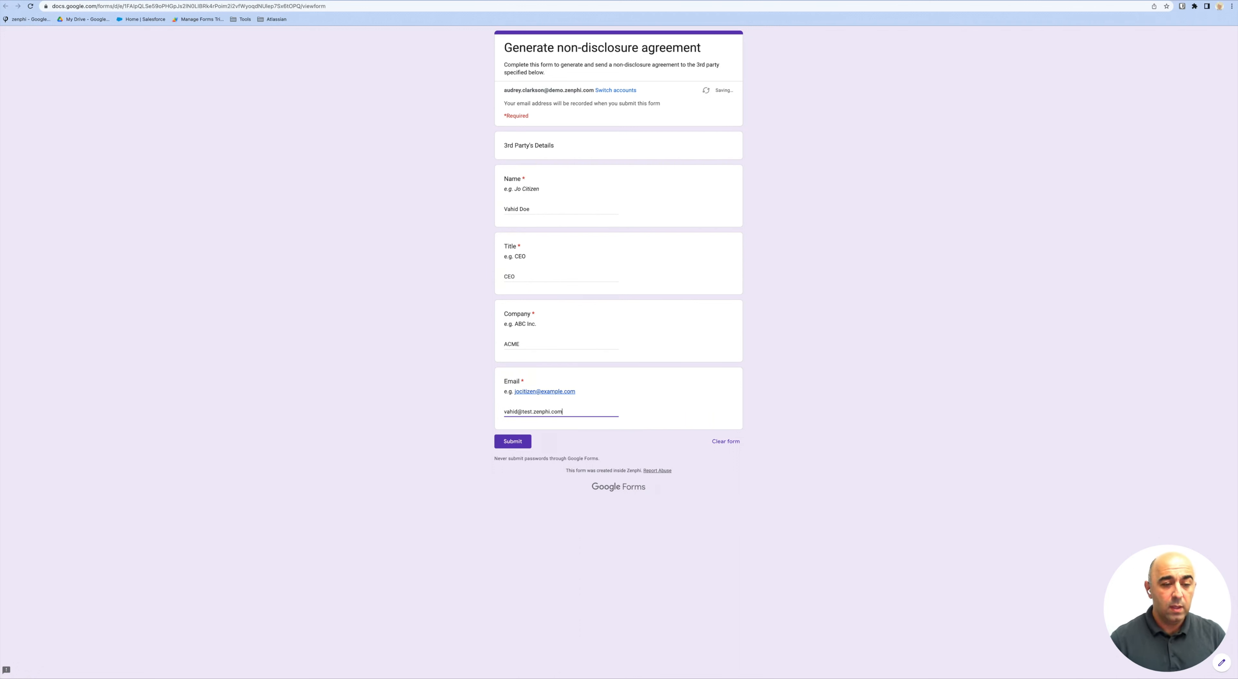
click(513, 443)
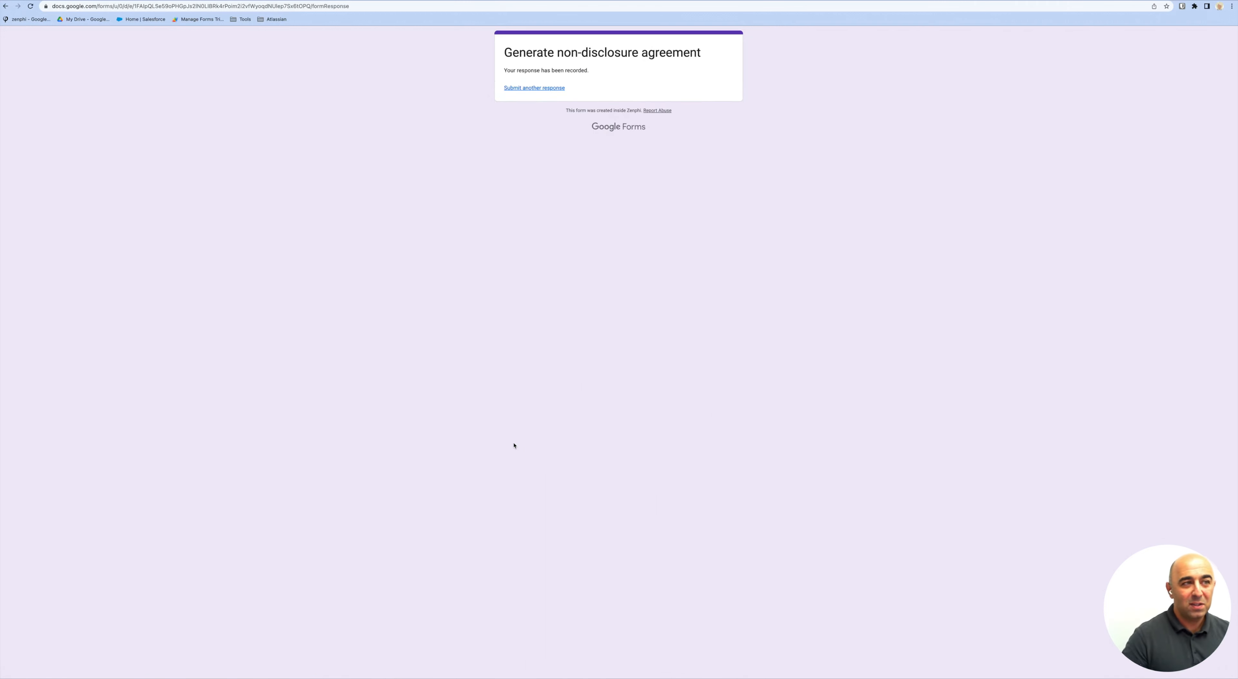
key(ctrl+Tab)
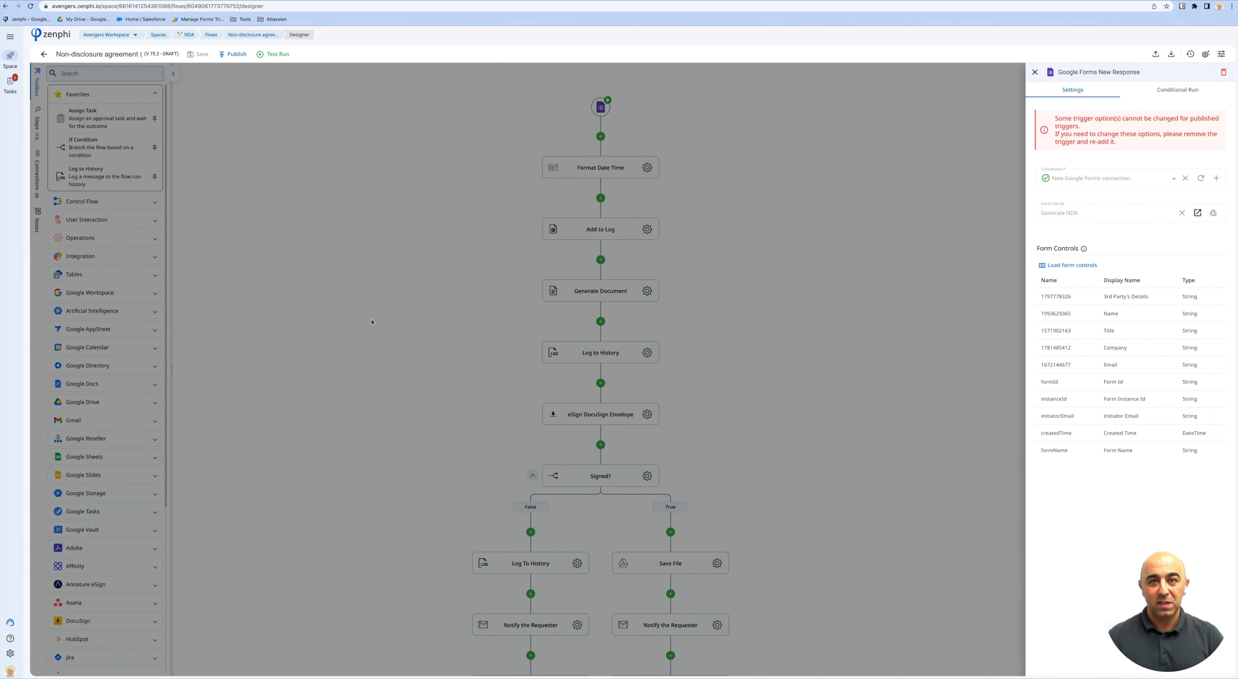
click(738, 364)
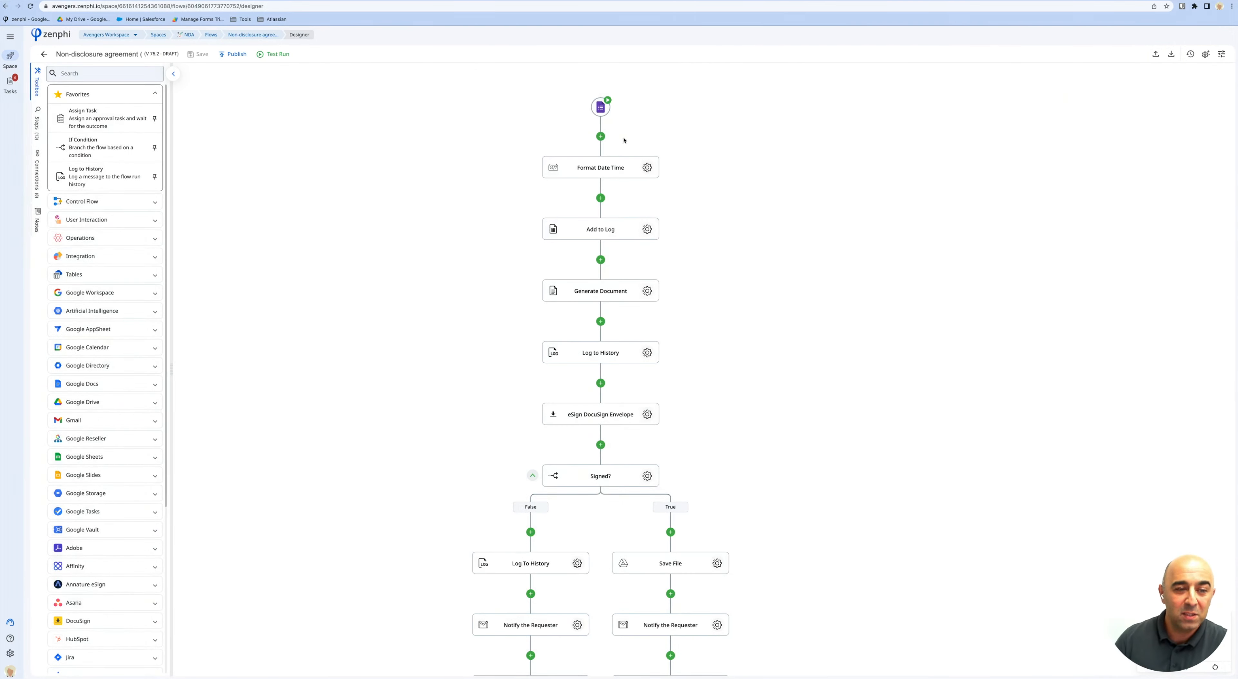
click(602, 107)
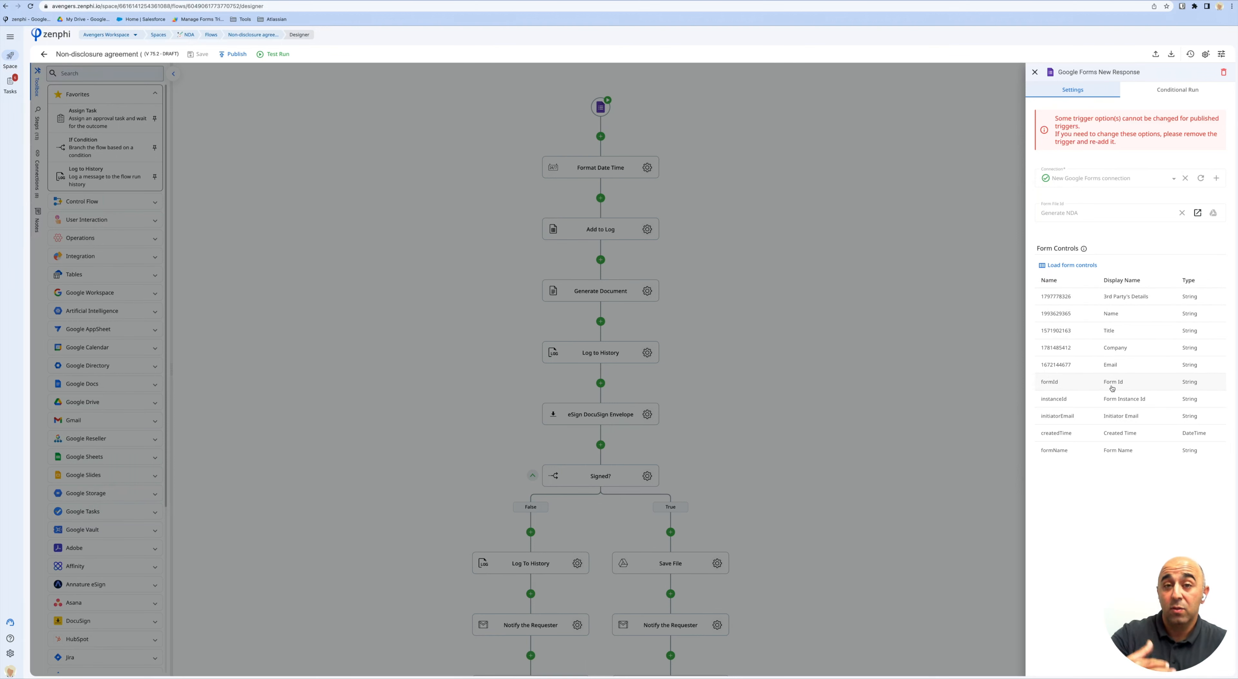
Review the Format Date Time and Add to Log settings, then list the Toolbox's Google Sheets actions.
click(752, 156)
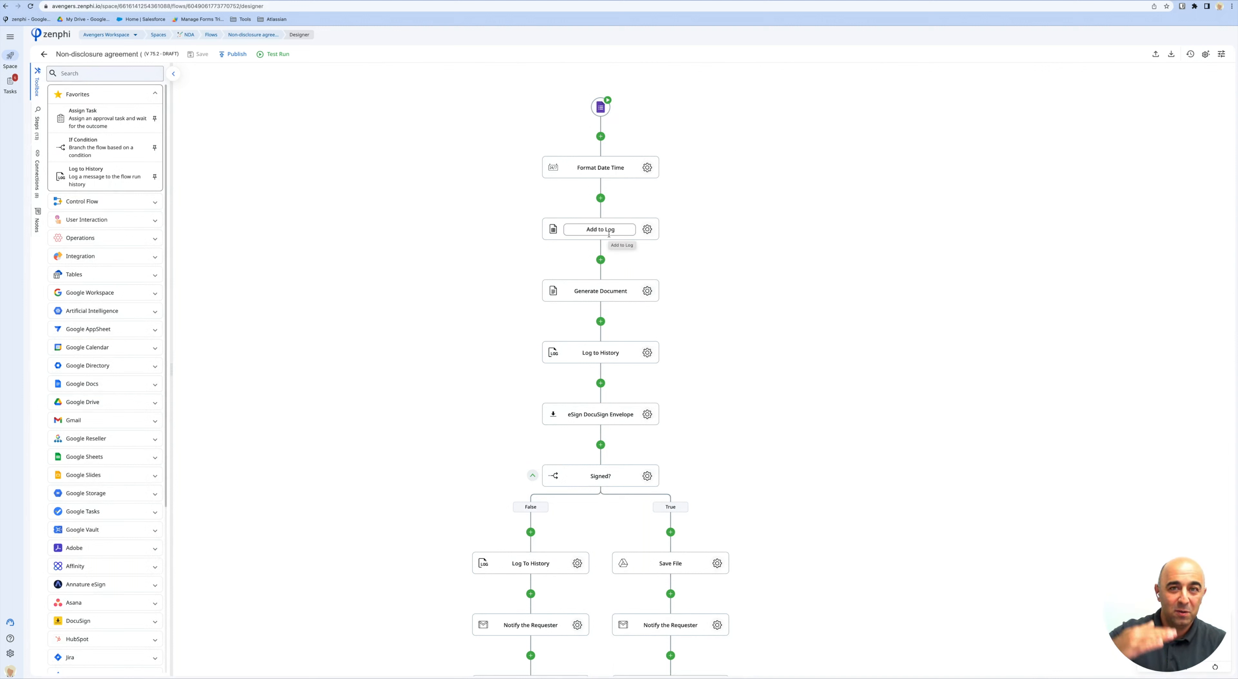
drag(608, 219, 588, 278)
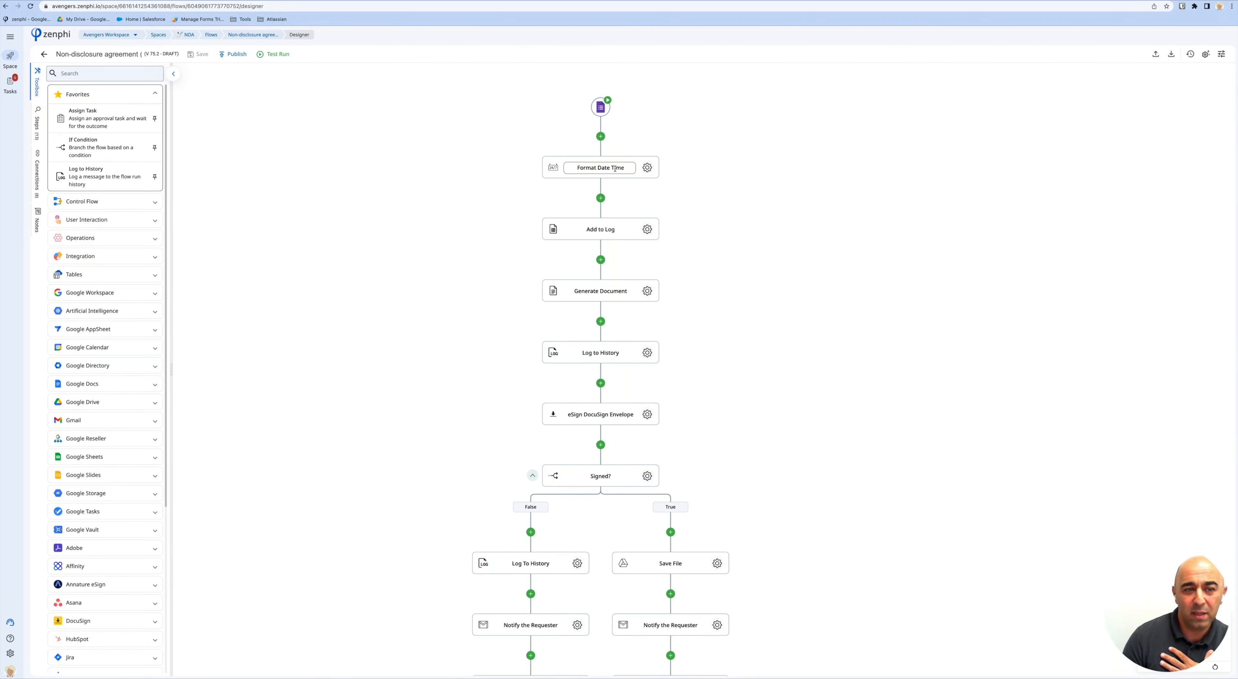
click(648, 172)
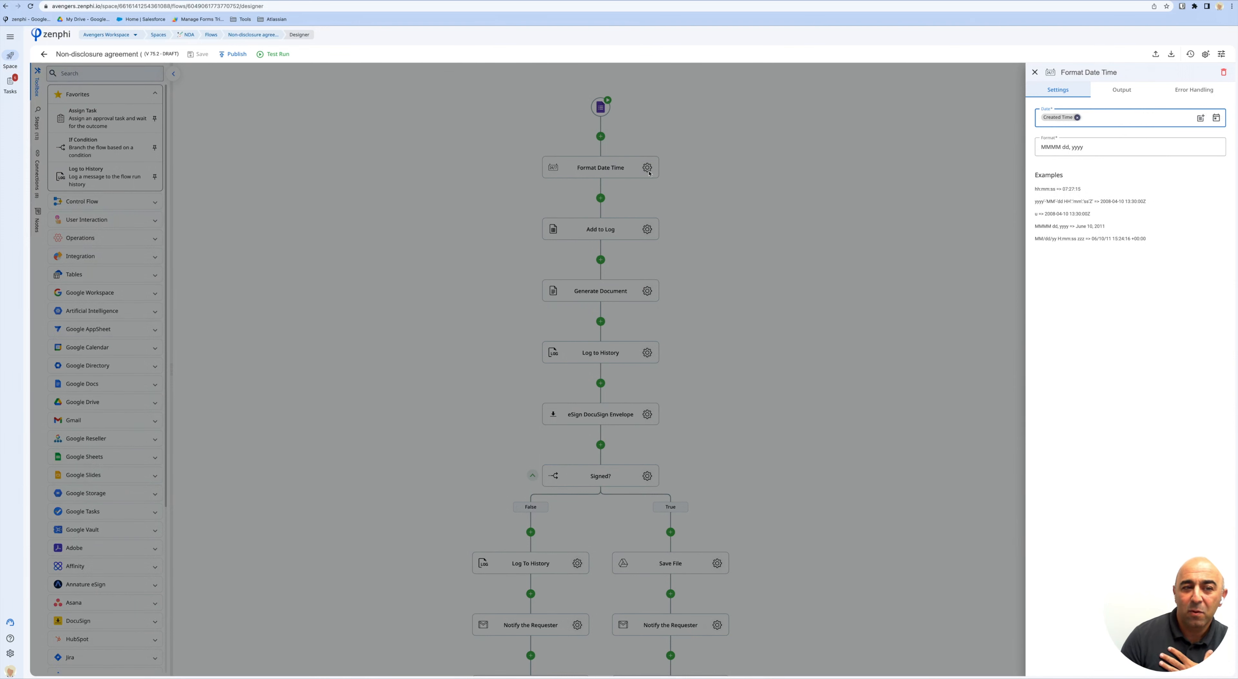
click(675, 203)
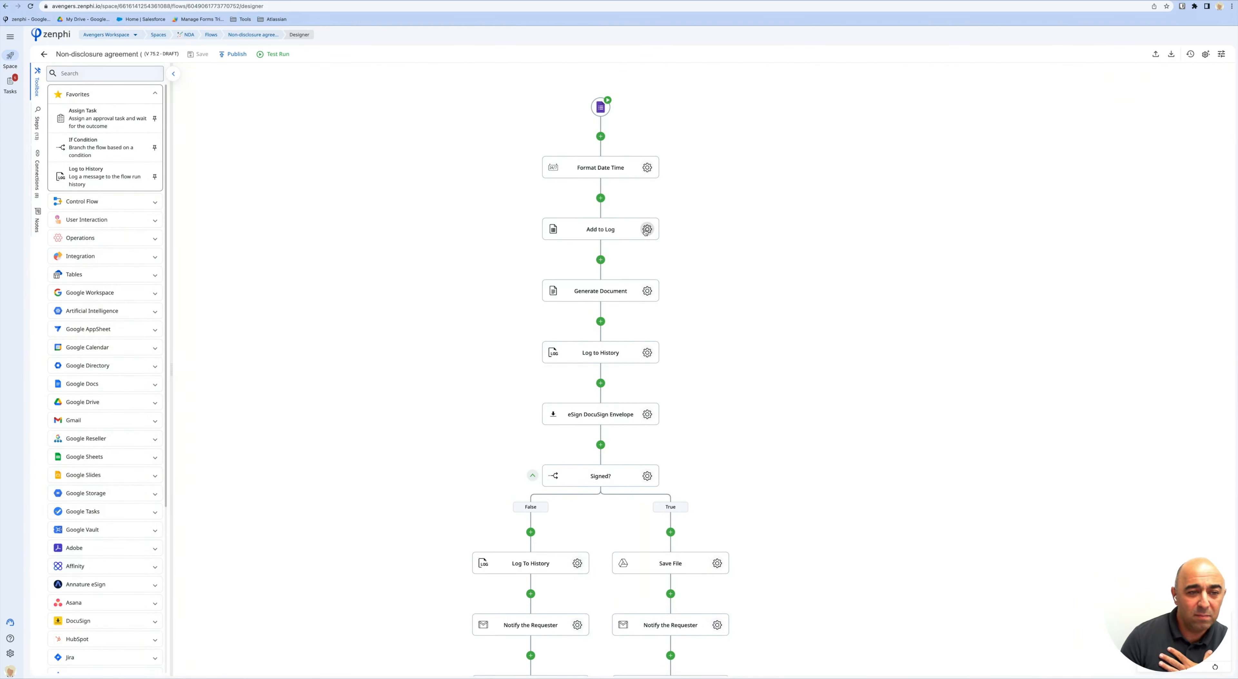
click(648, 230)
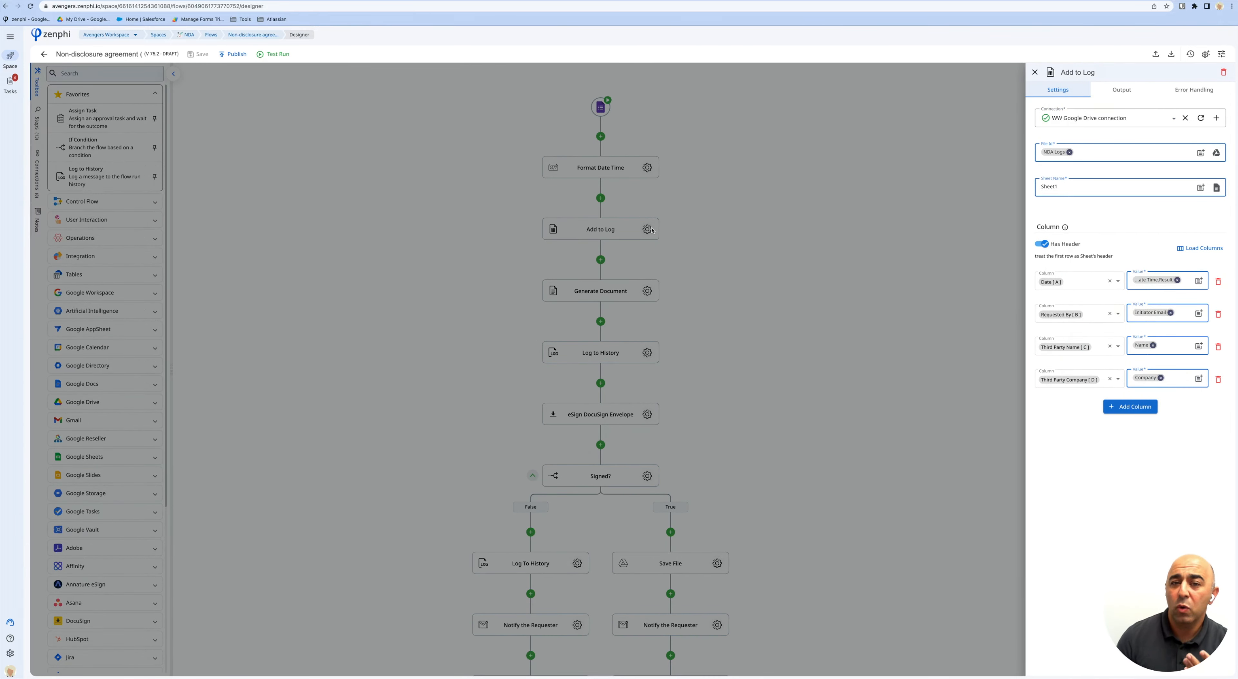
click(661, 211)
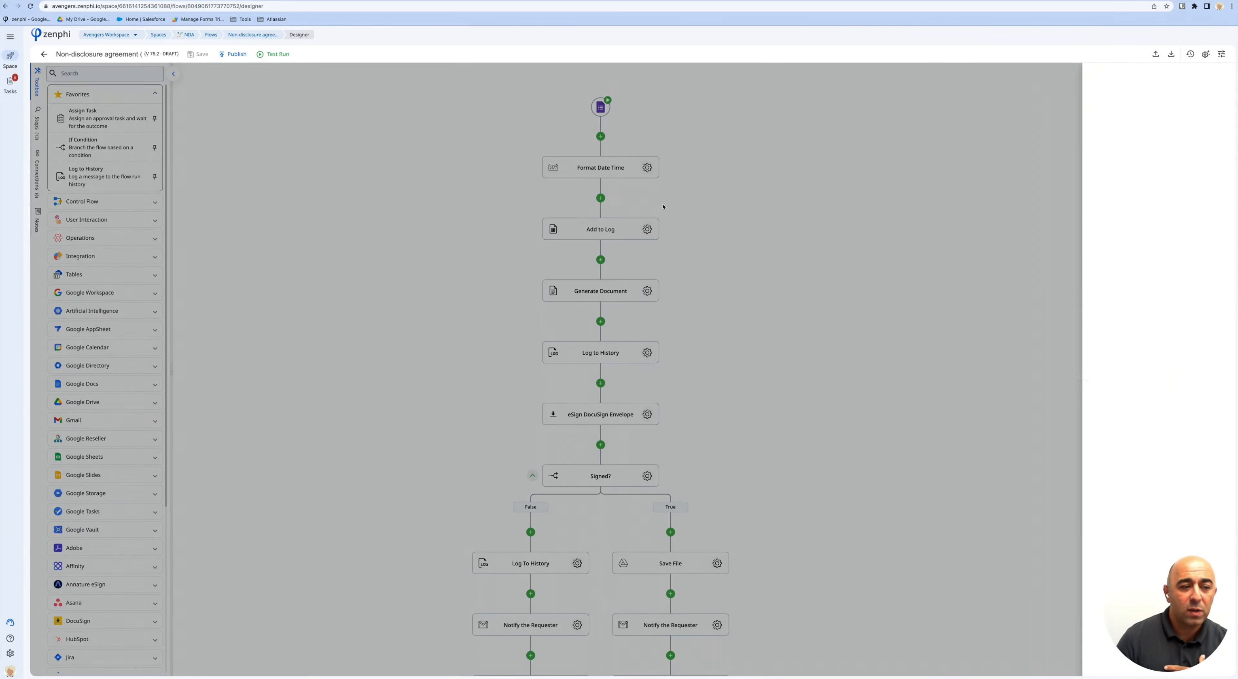
click(101, 456)
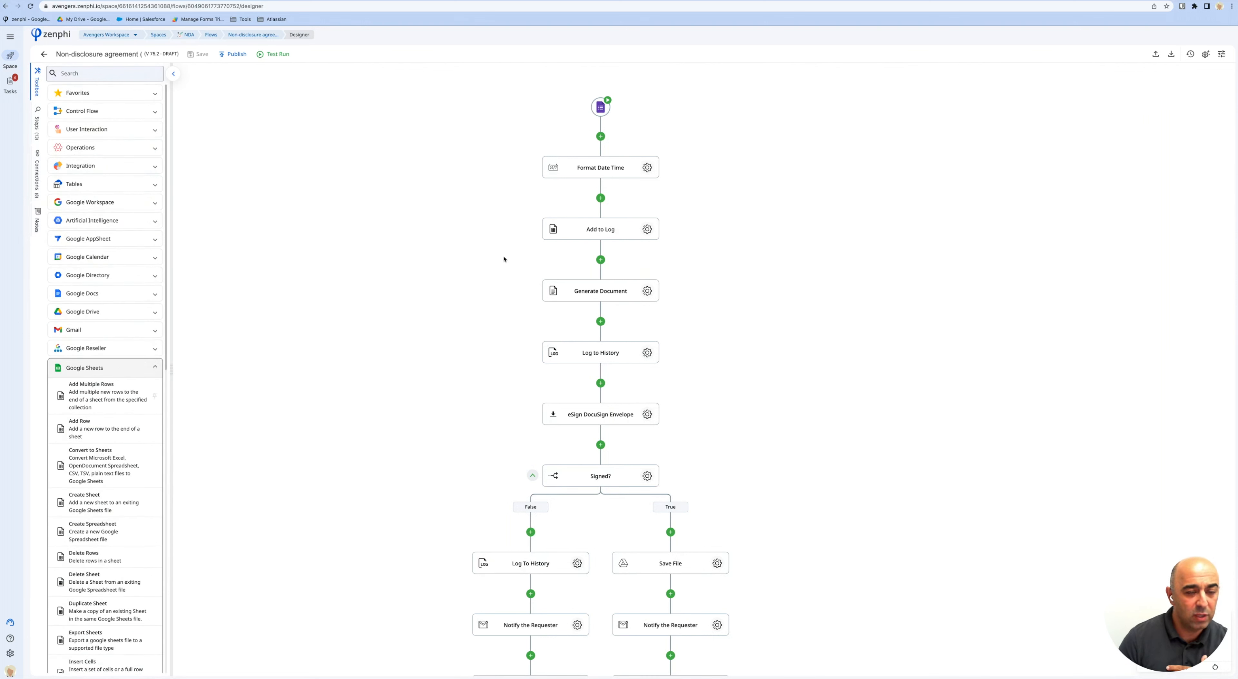
click(600, 199)
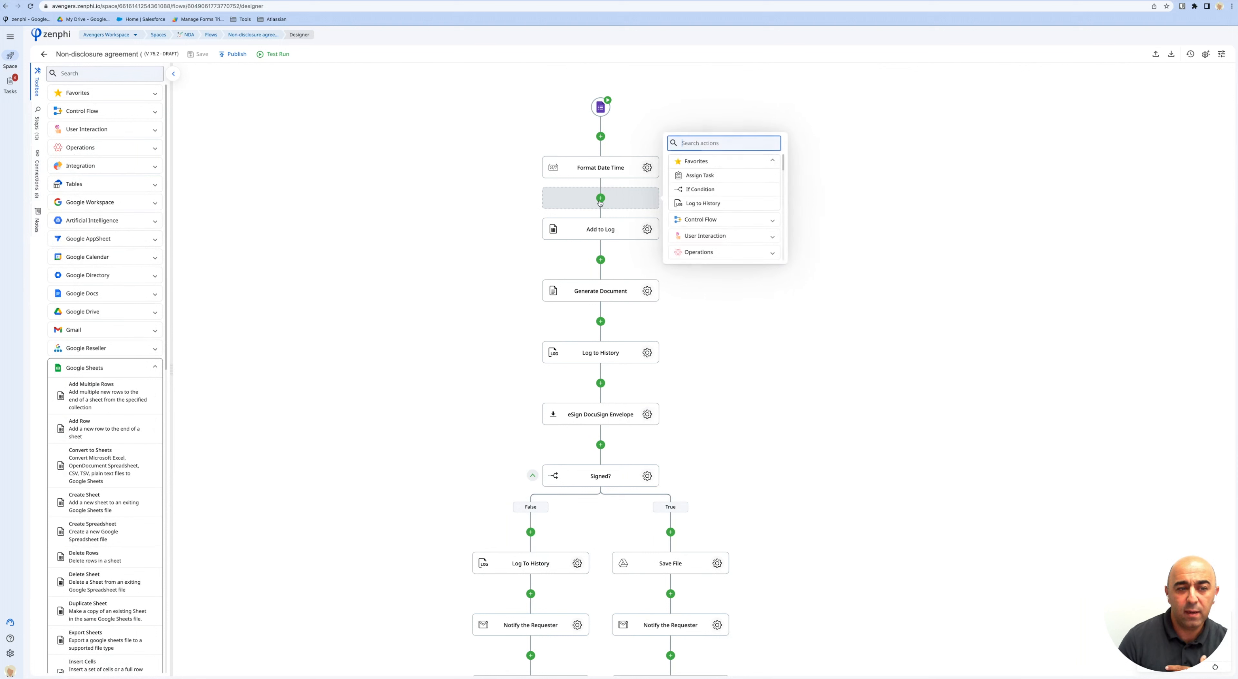
text(add)
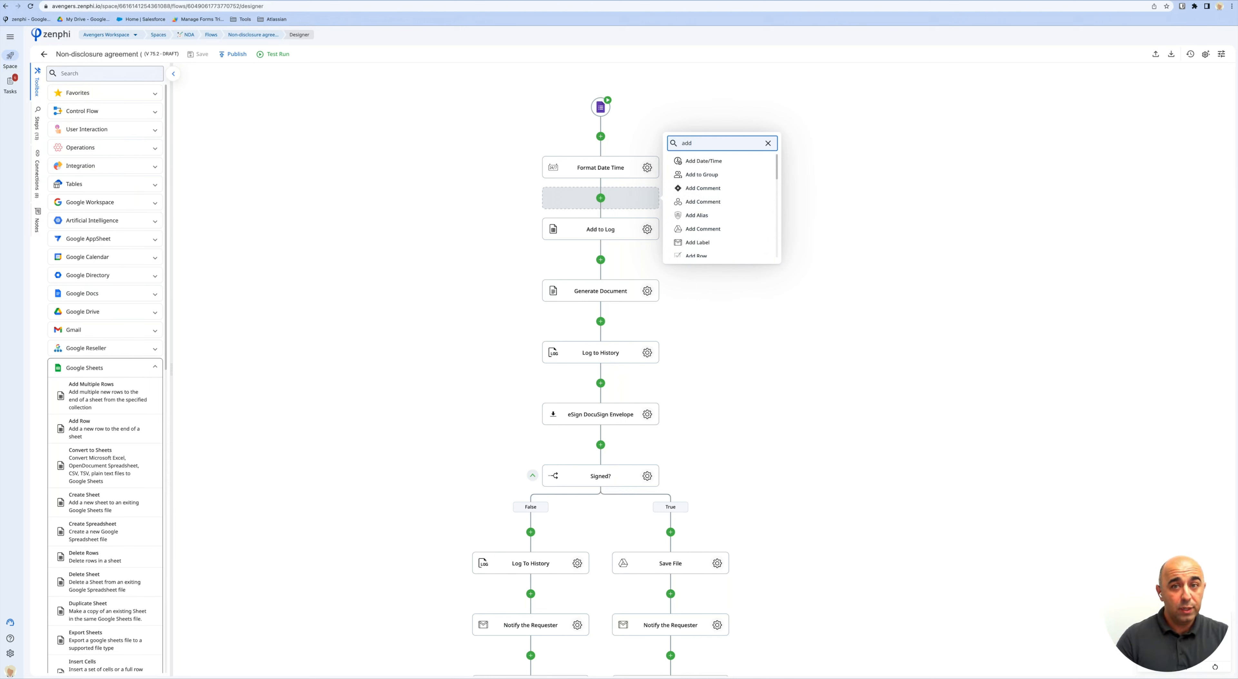
text(row)
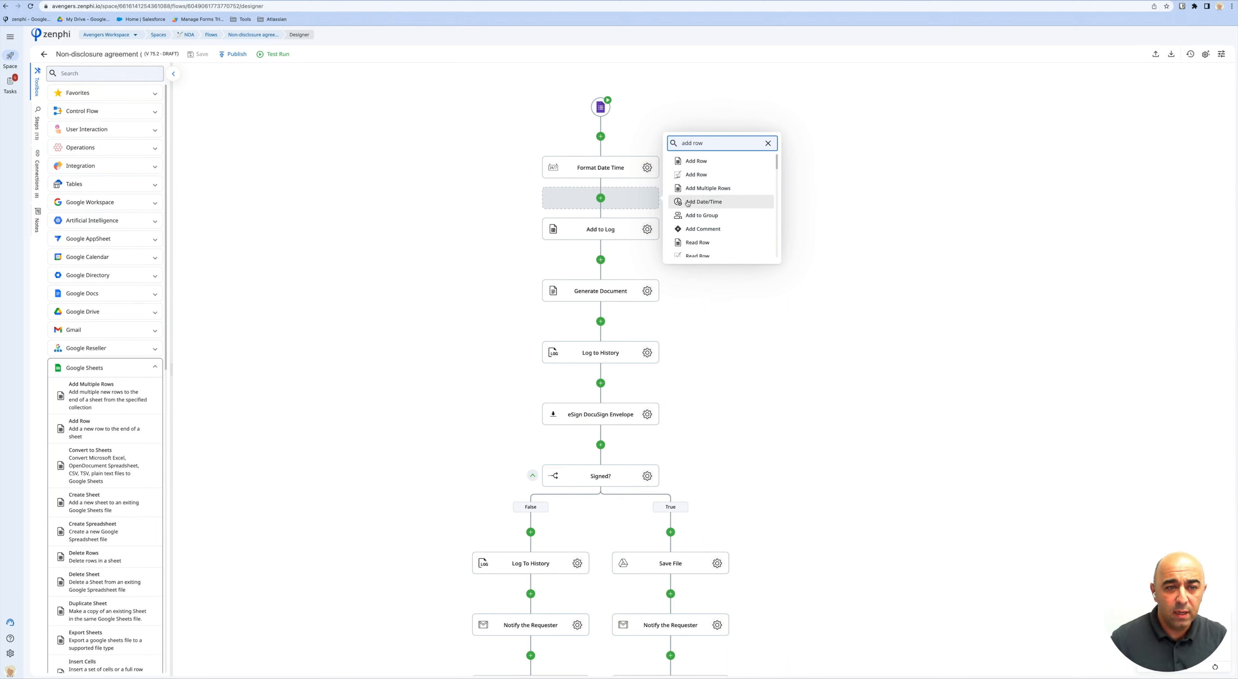
click(703, 165)
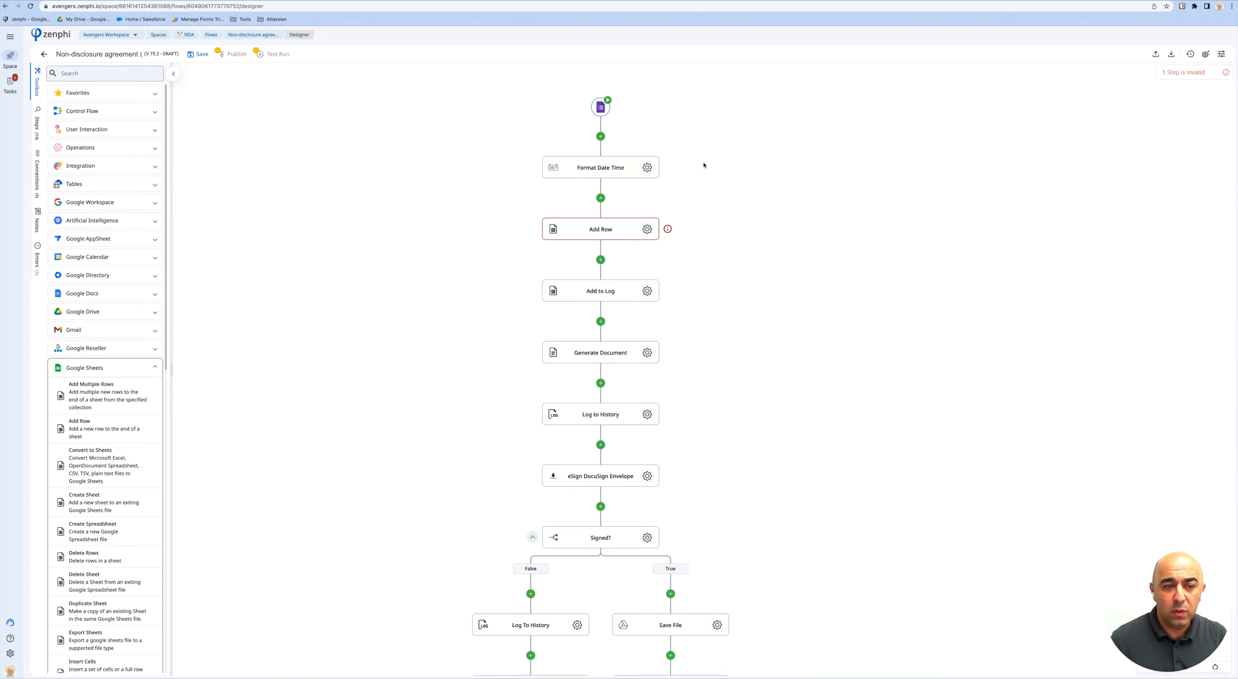
click(647, 229)
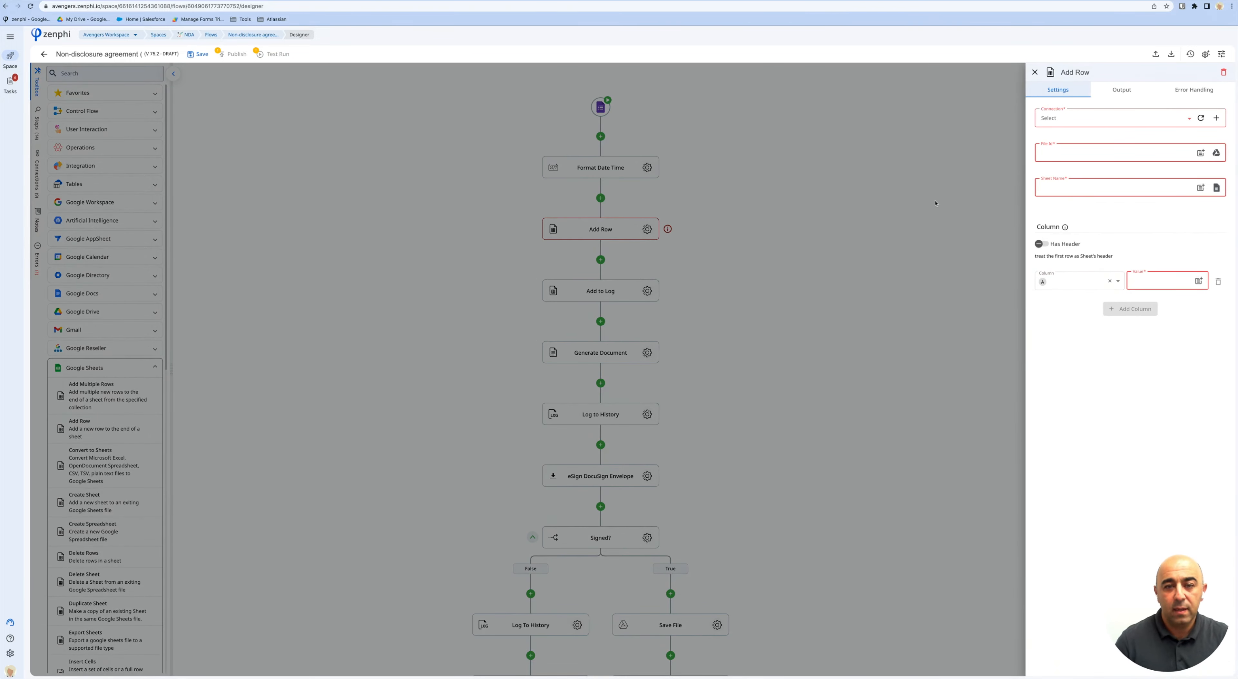
click(1147, 123)
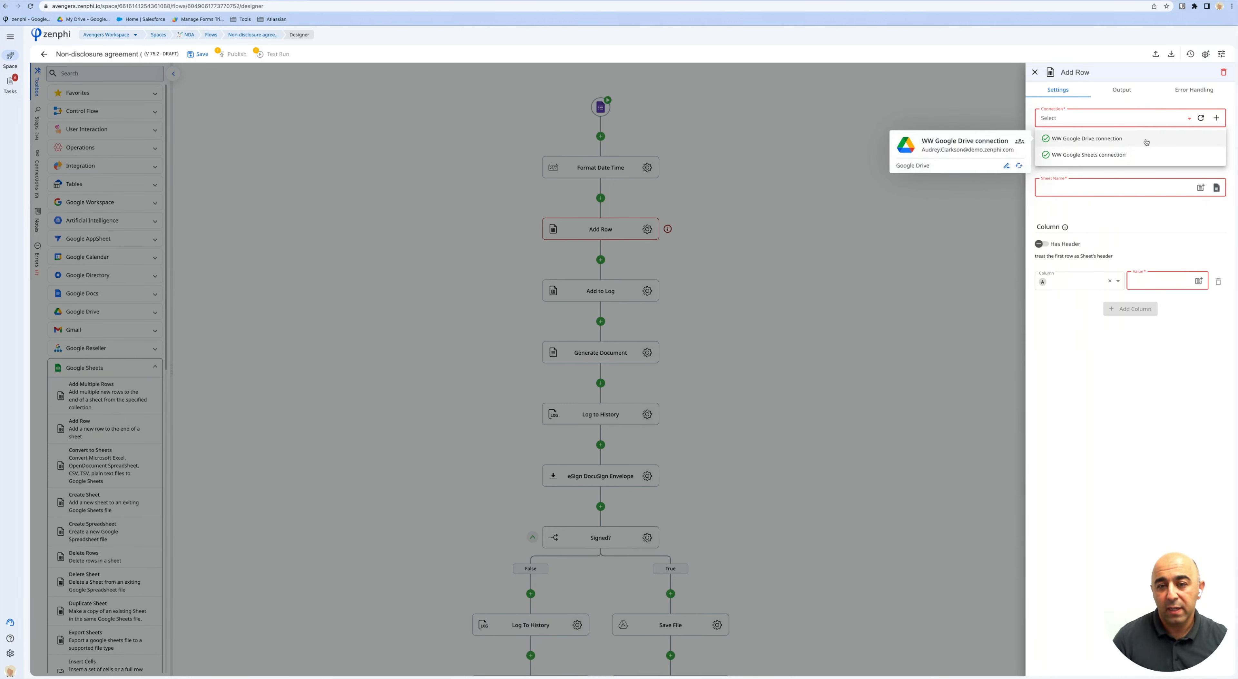
click(1221, 118)
click(1221, 118)
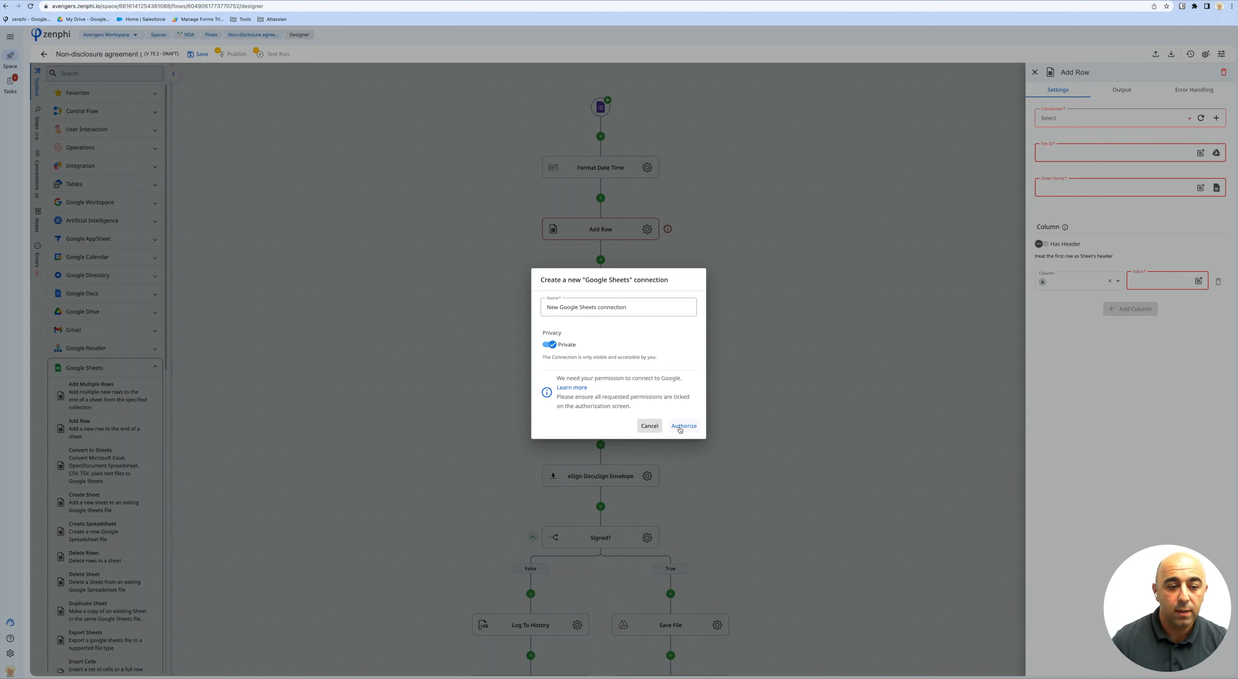
click(649, 426)
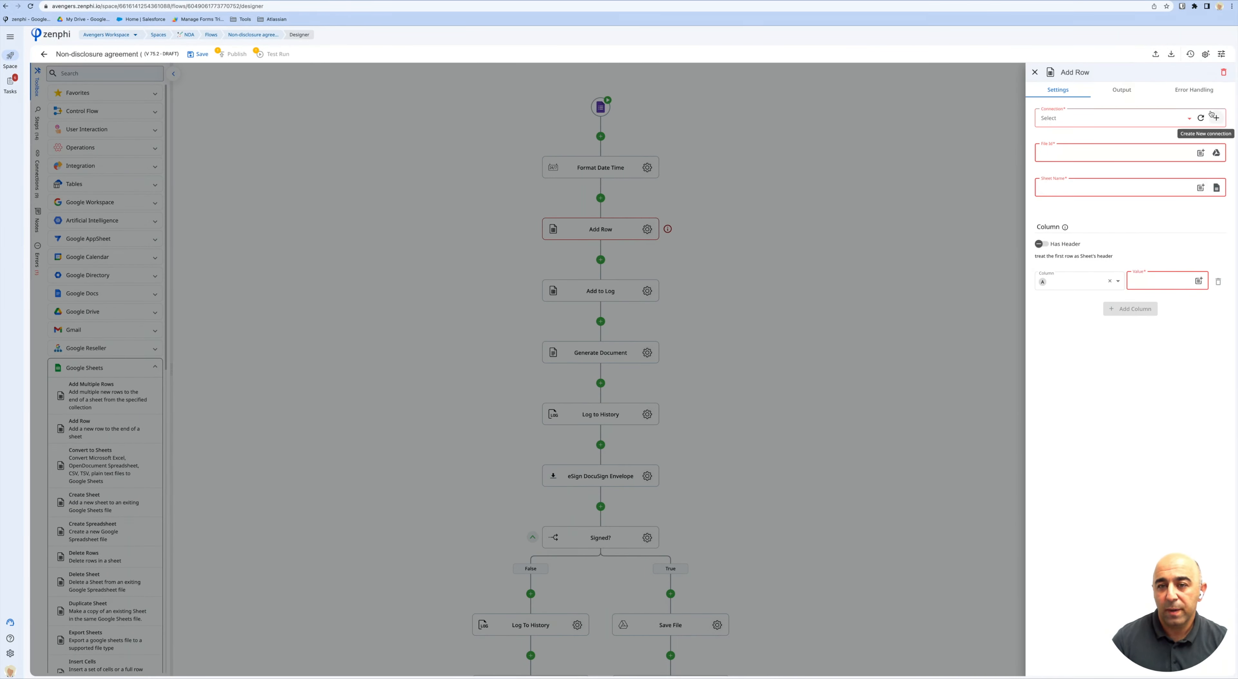
click(1223, 72)
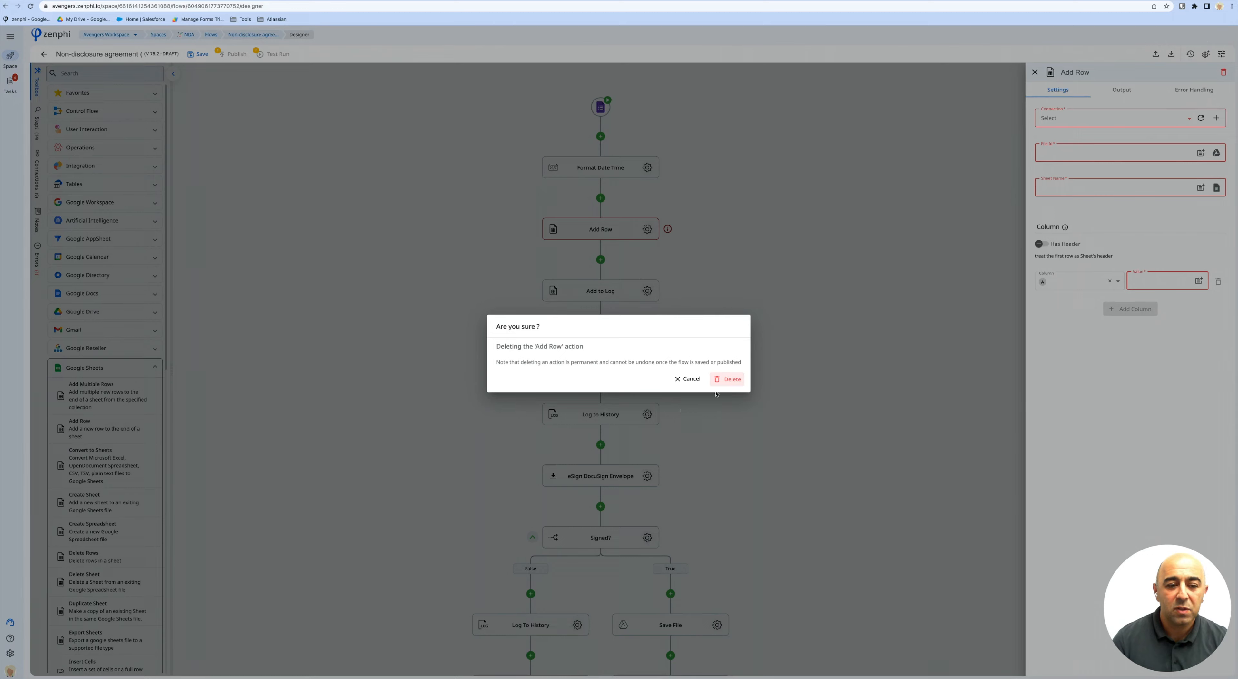
click(727, 383)
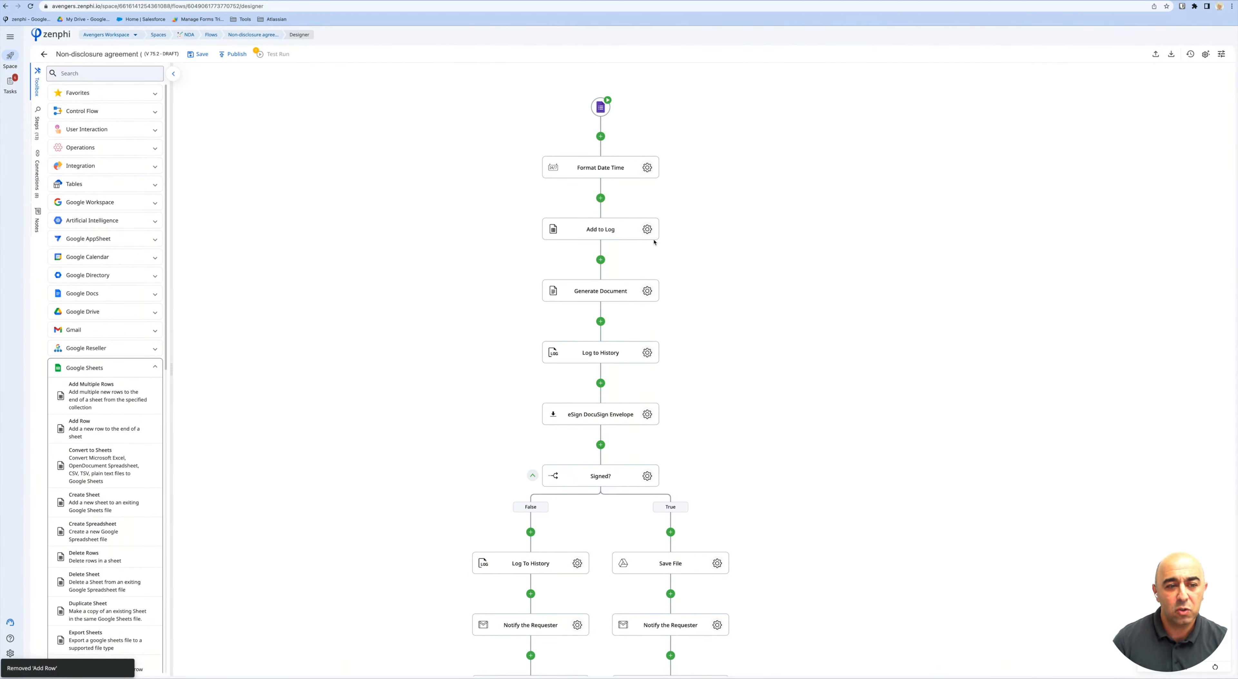
Open the NDA Logs spreadsheet targeted by the Add to Log step.
click(648, 233)
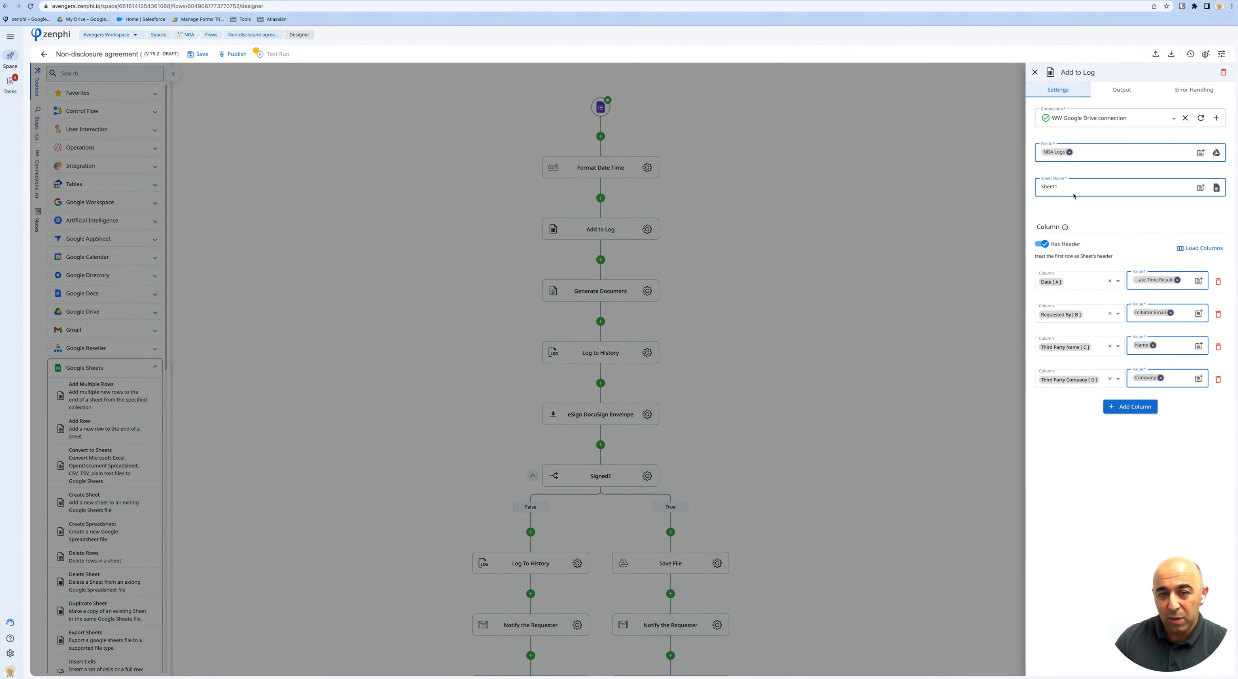
mouse_move(1069, 154)
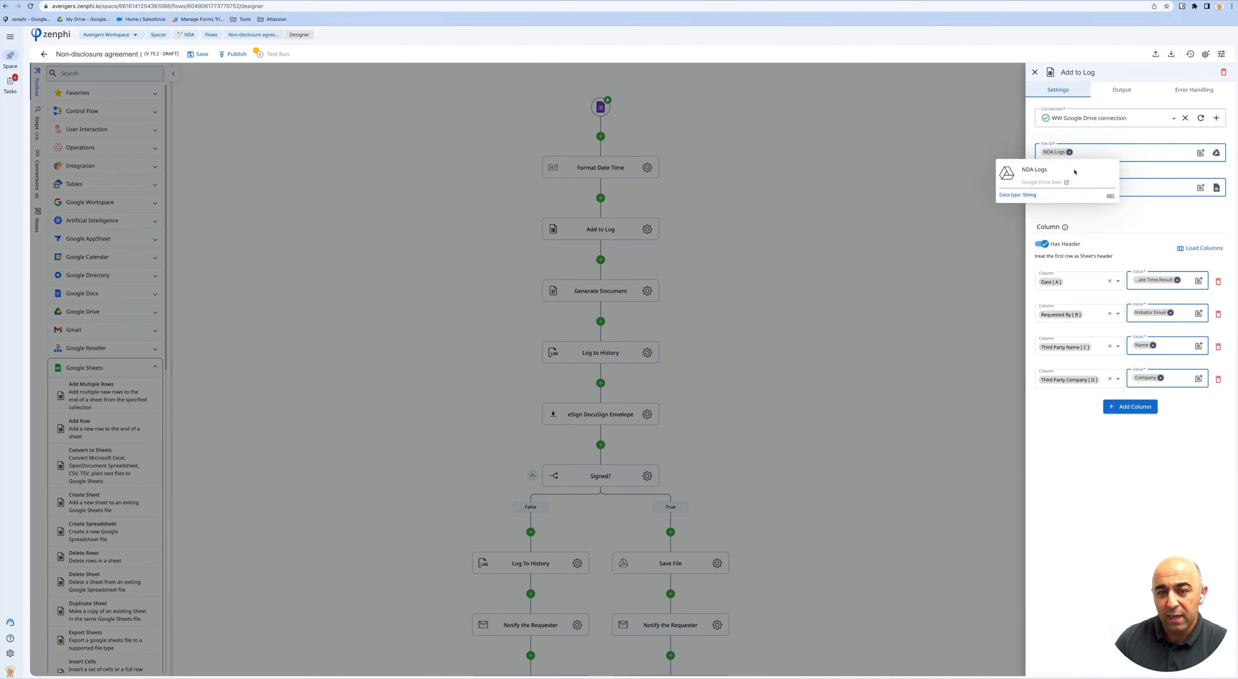
click(1066, 182)
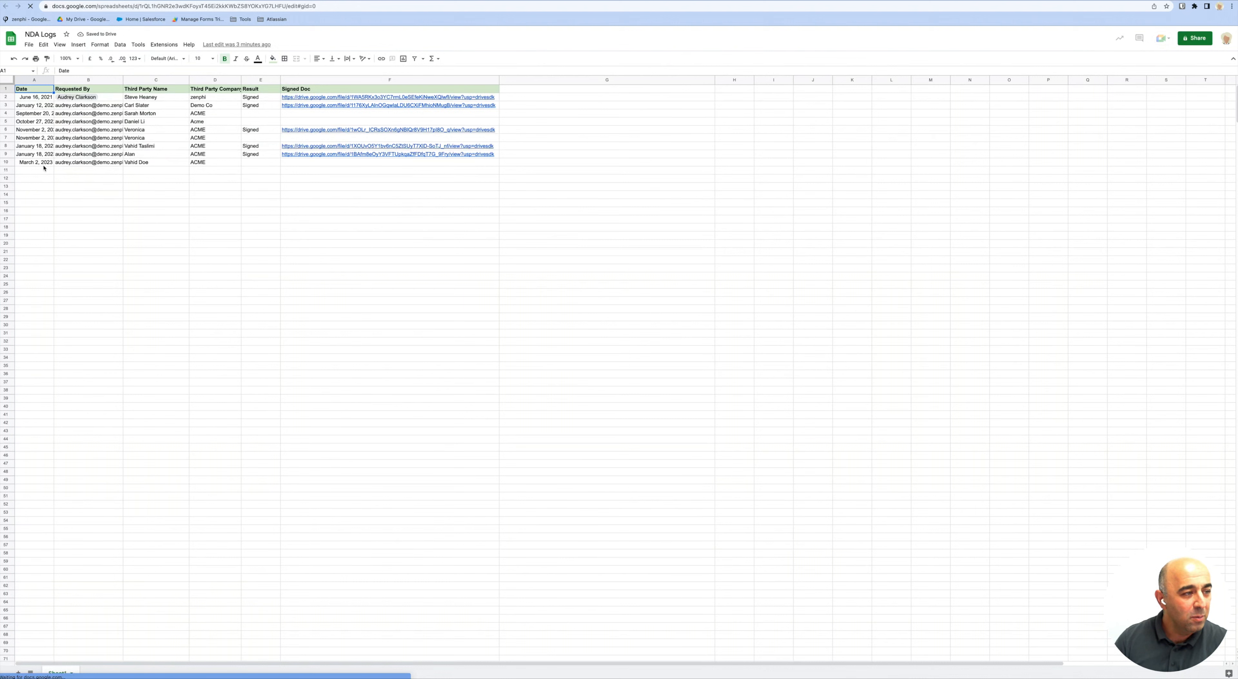
Select row 10 to inspect the latest March 2, 2023 ACME log entry.
click(10, 164)
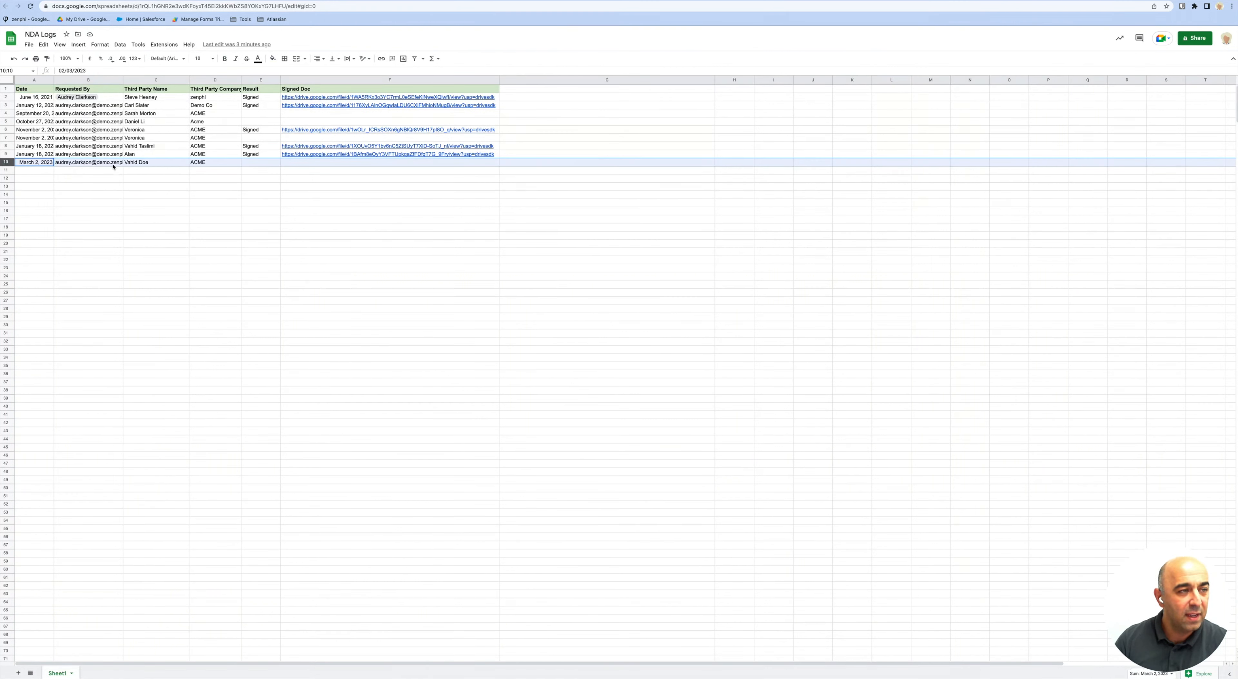
Switch back to the Zenphi tab showing the Add to Log column mappings.
click(157, 0)
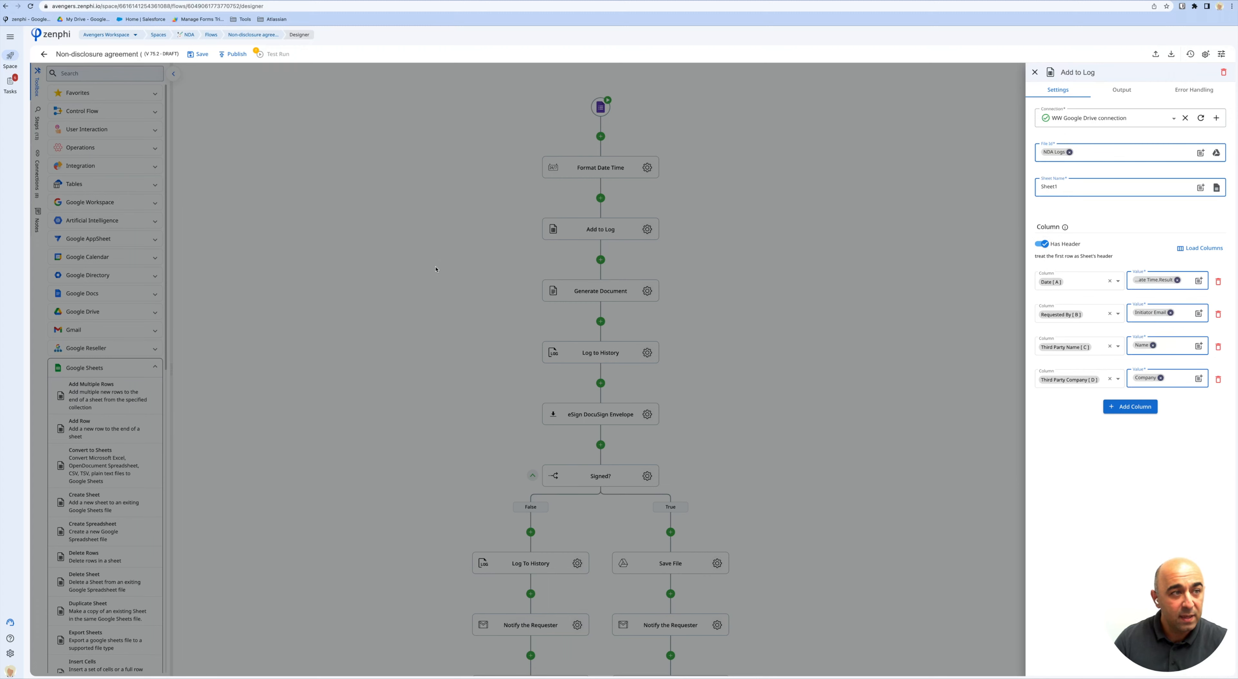
click(249, 0)
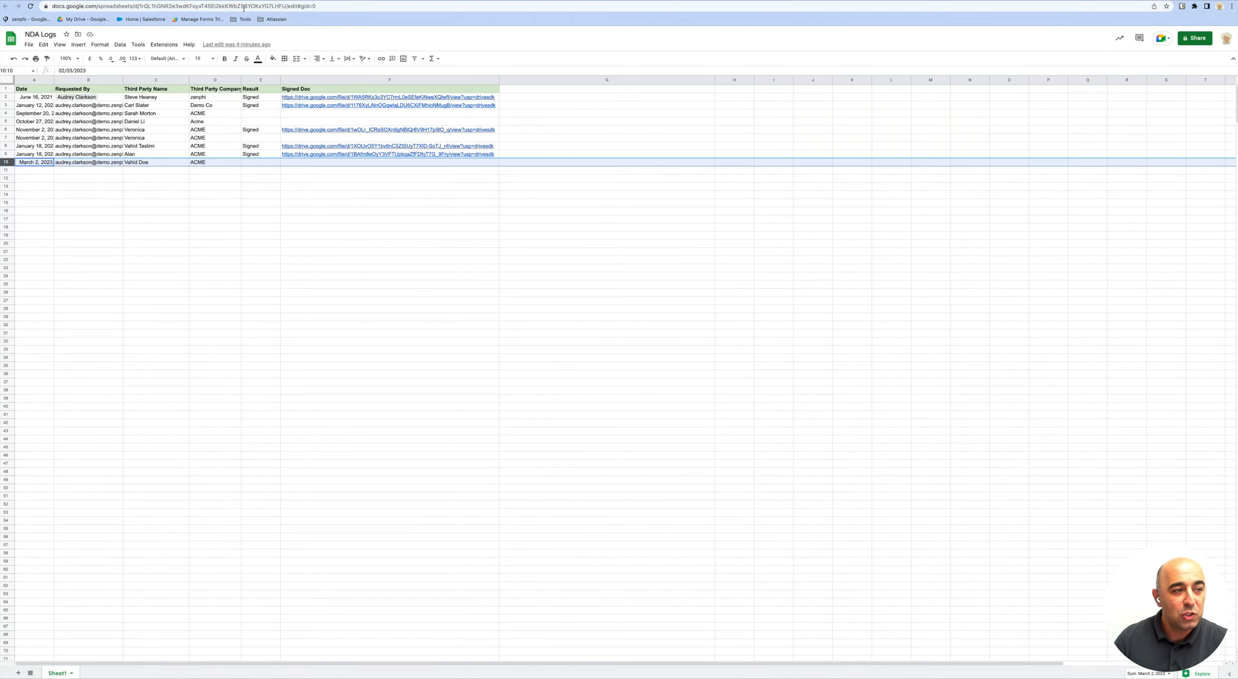
click(151, 1)
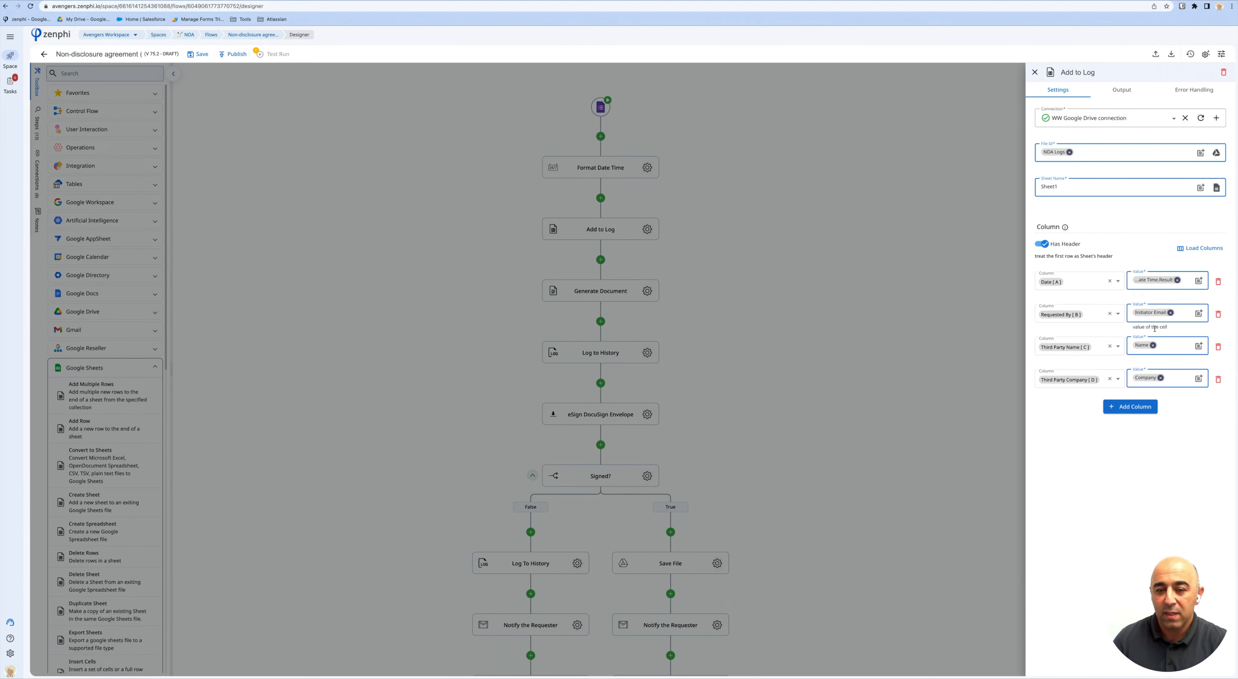
Browse the trigger's form-response tokens for the Third Party Name column.
click(1199, 347)
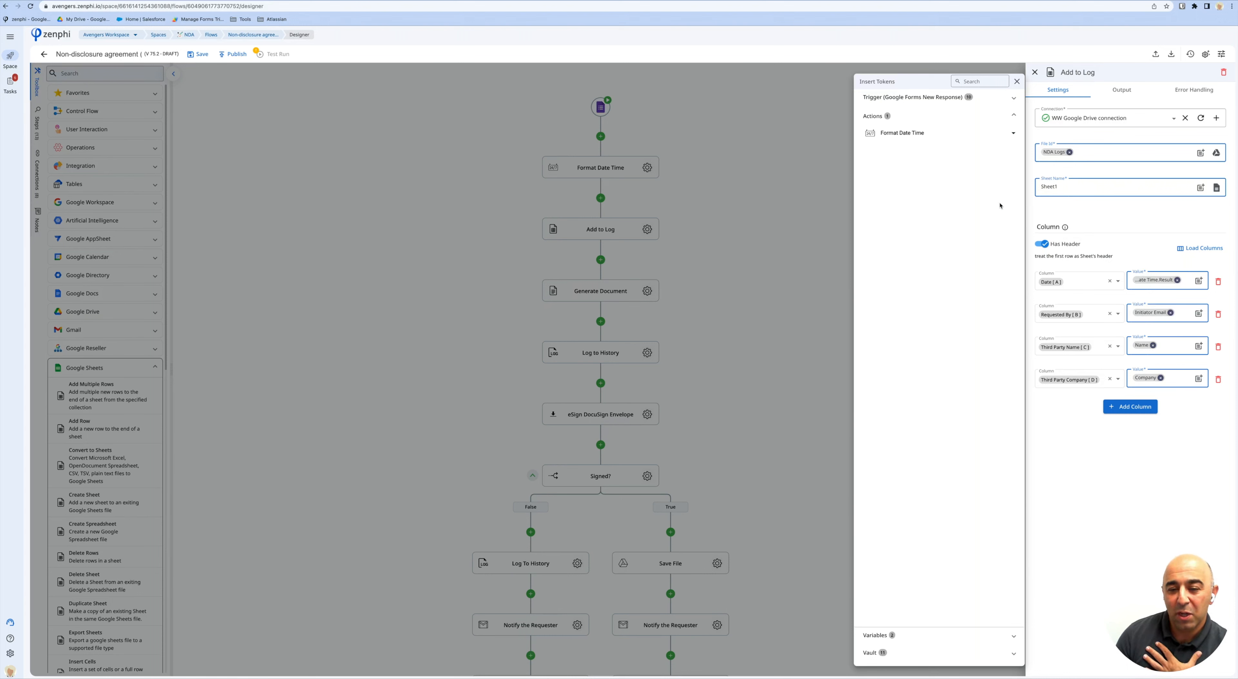
click(1000, 102)
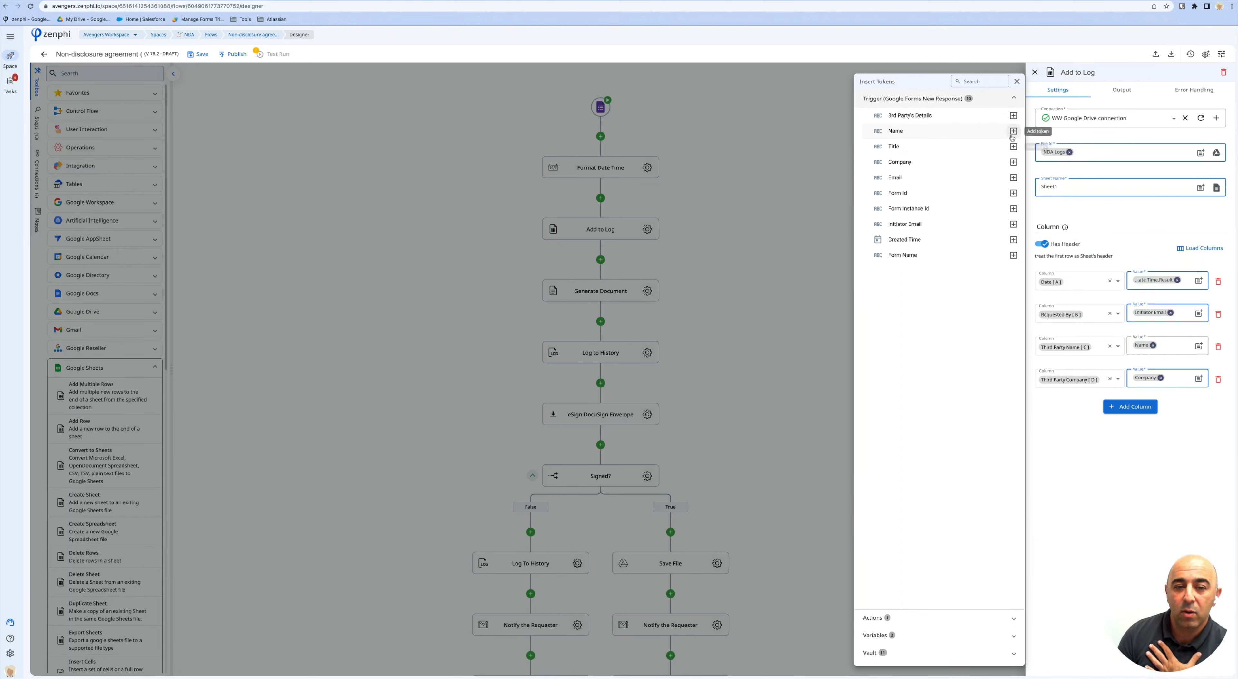
click(1172, 385)
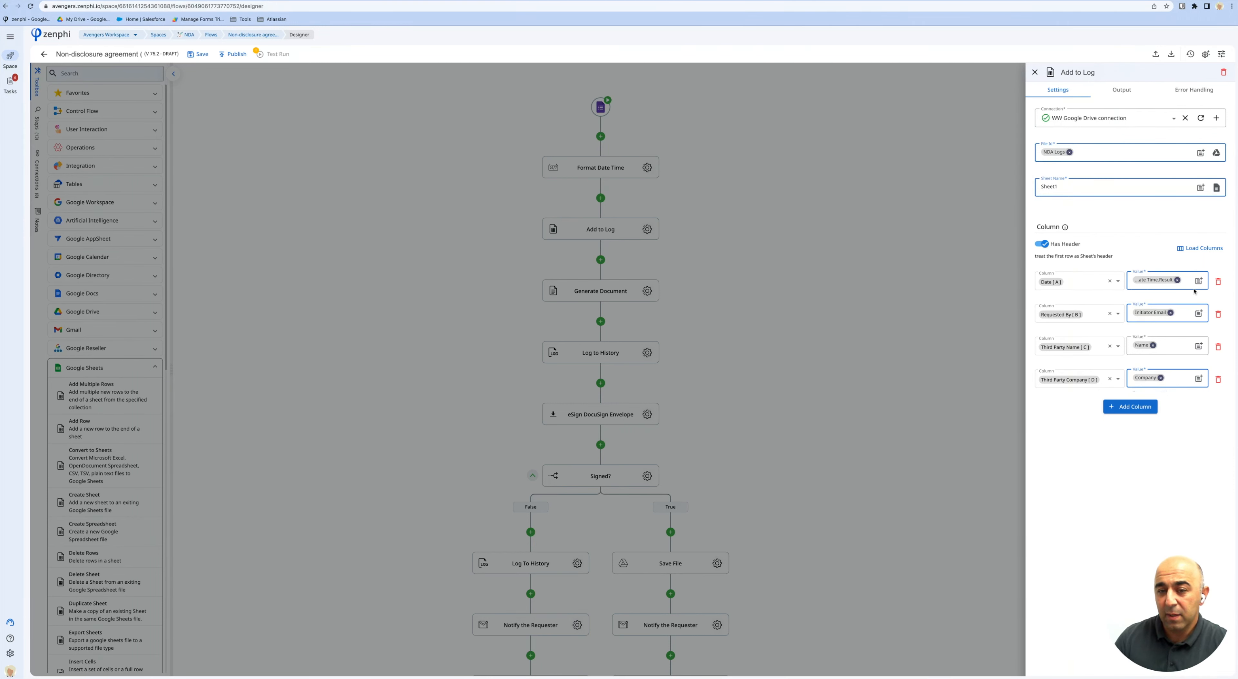
click(797, 209)
Check the Format Date Time Result token for the Date column and the NDA Logs sheet tab.
click(647, 168)
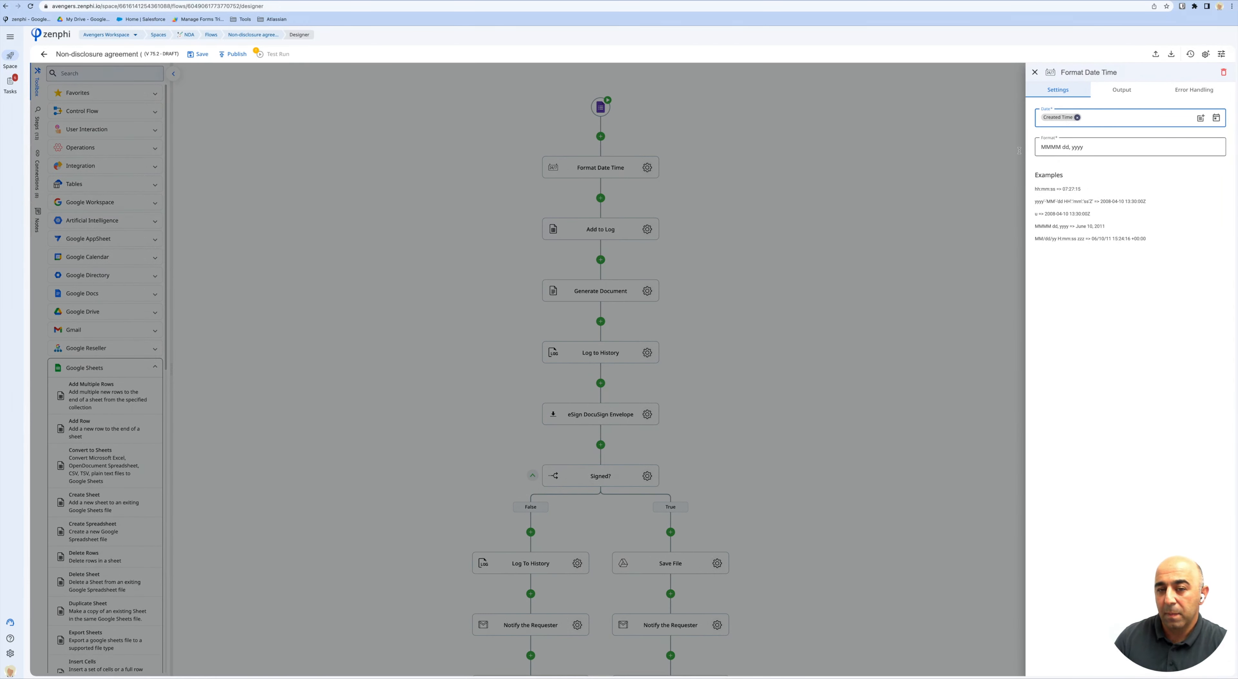
click(661, 233)
click(648, 229)
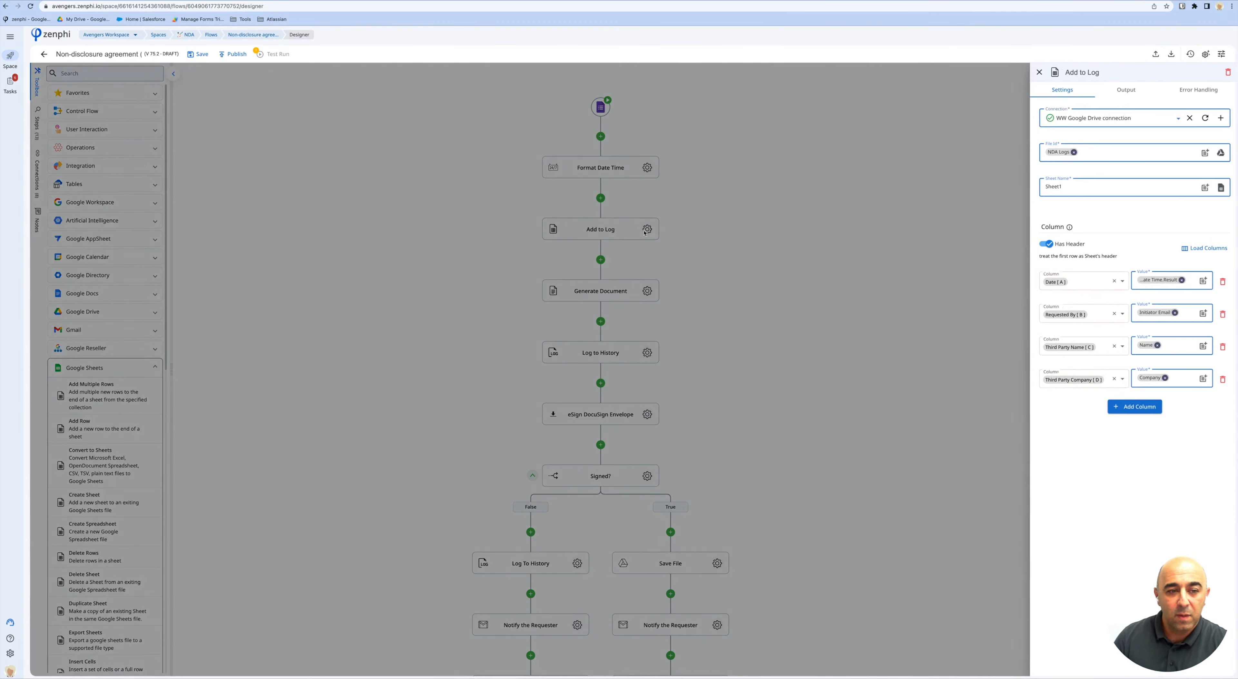
click(1199, 281)
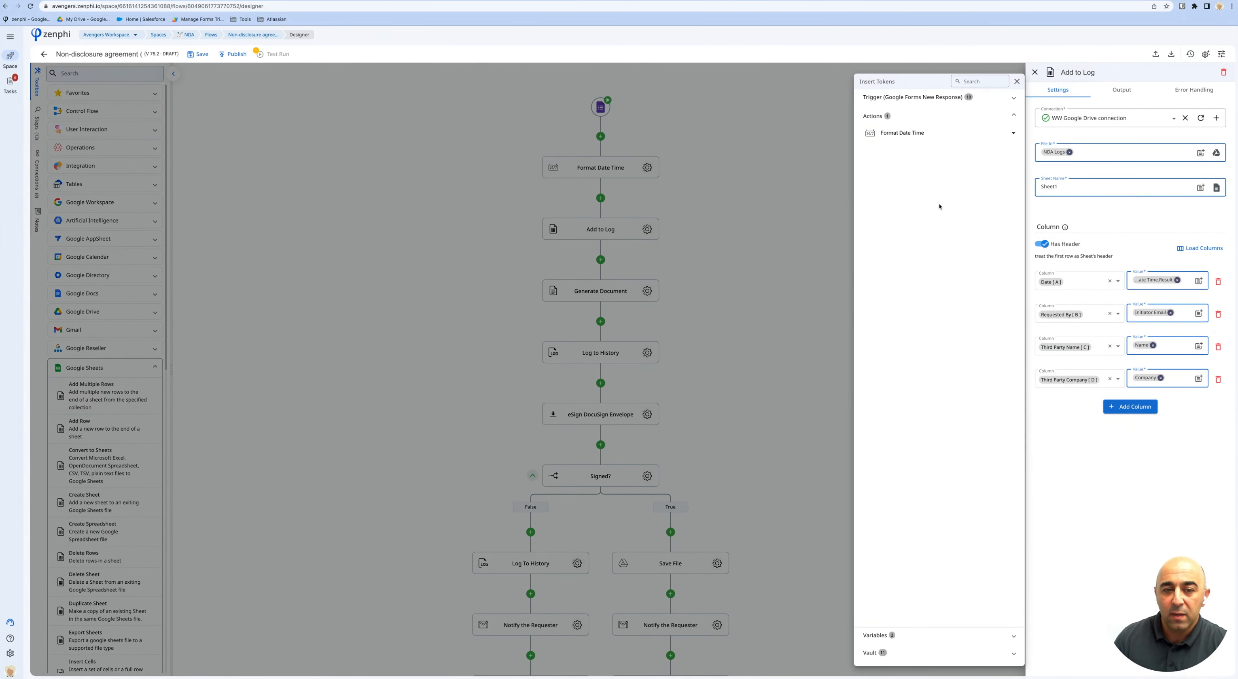
click(927, 137)
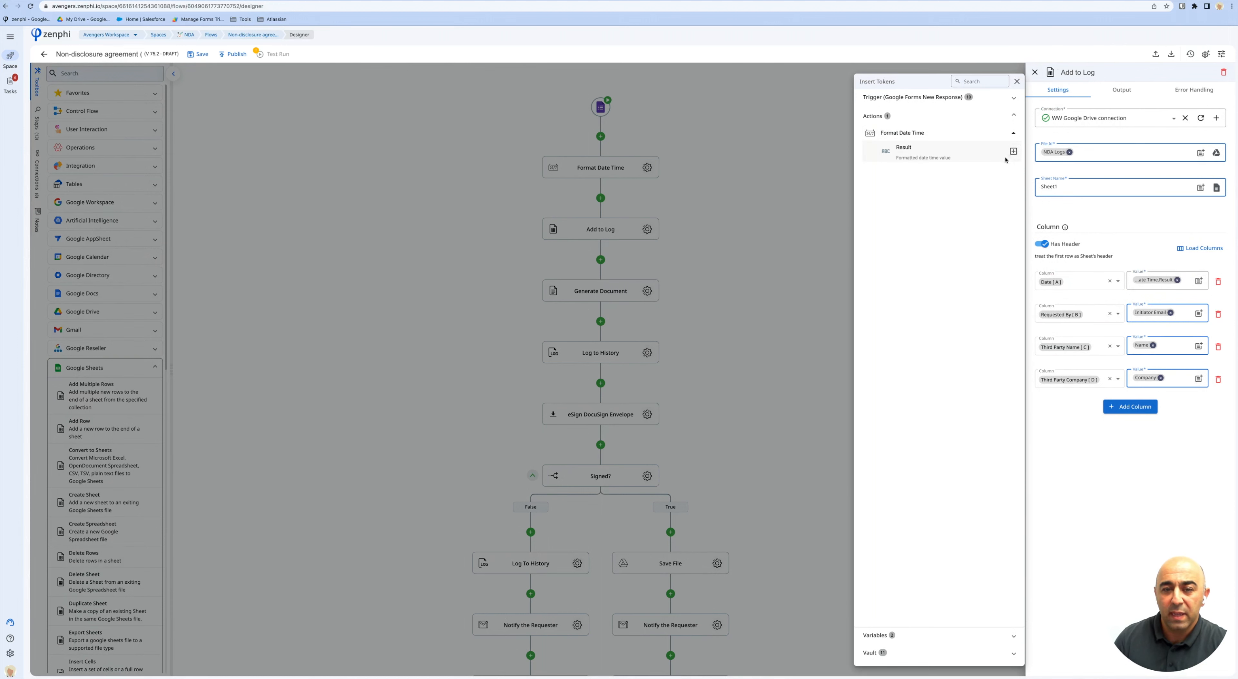
click(719, 271)
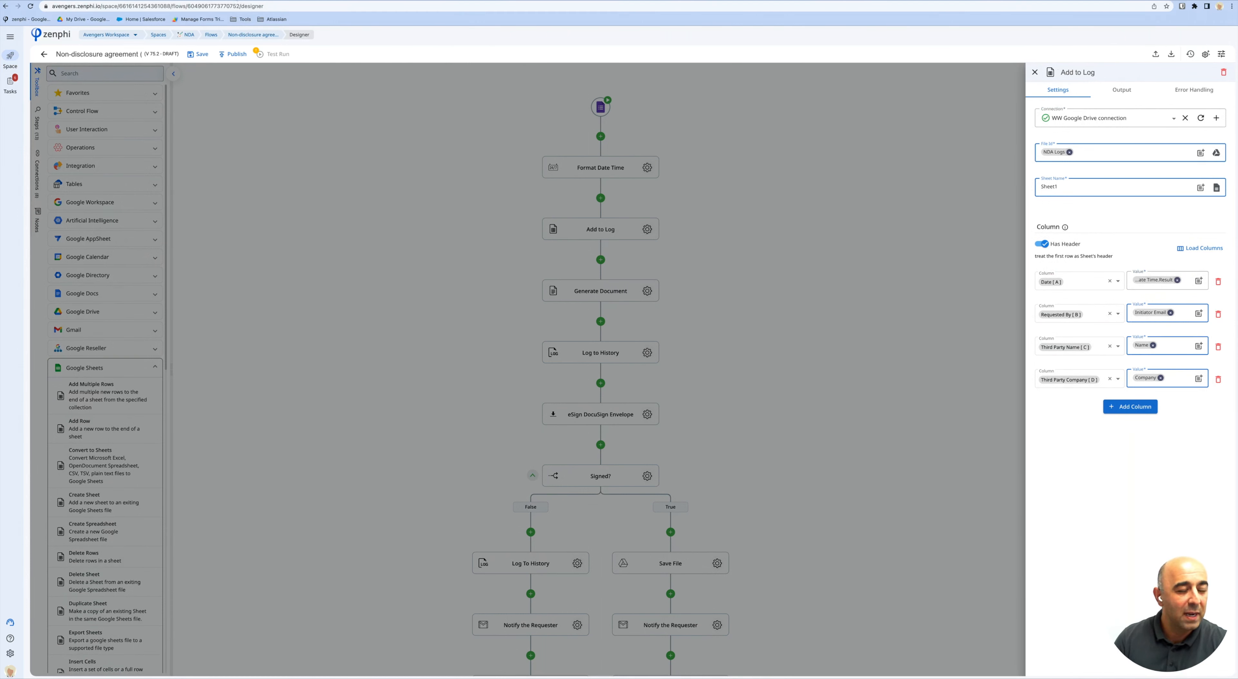
click(237, 1)
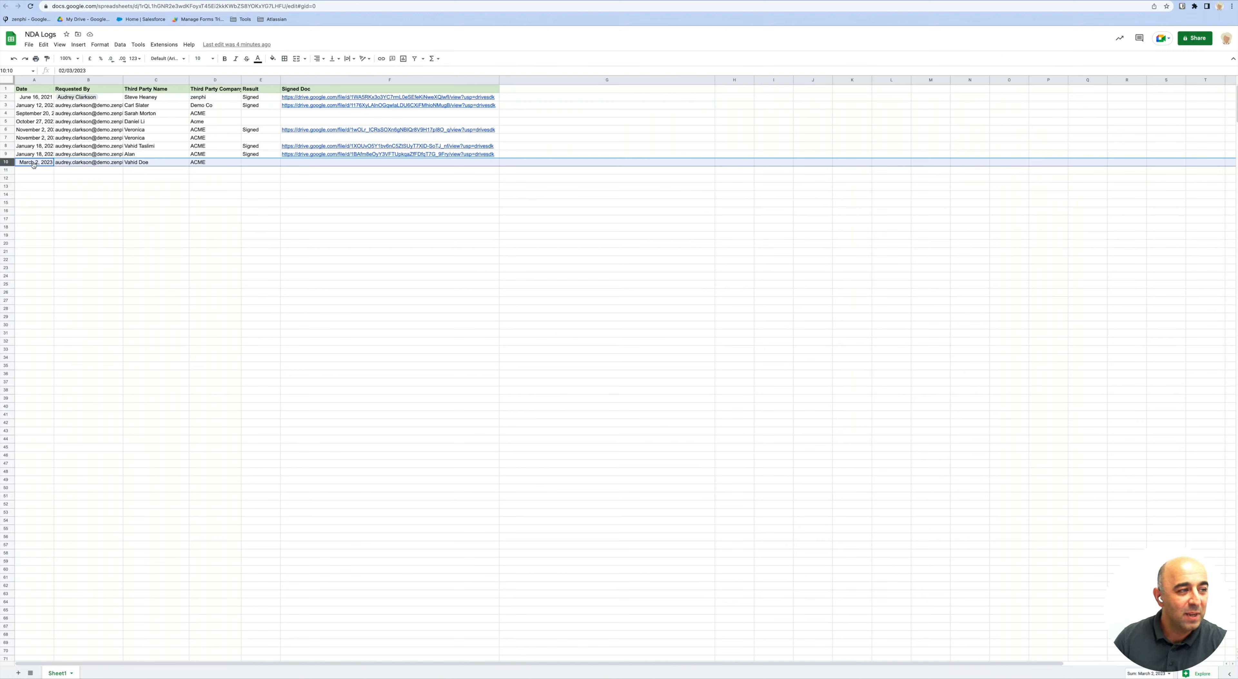
click(74, 1)
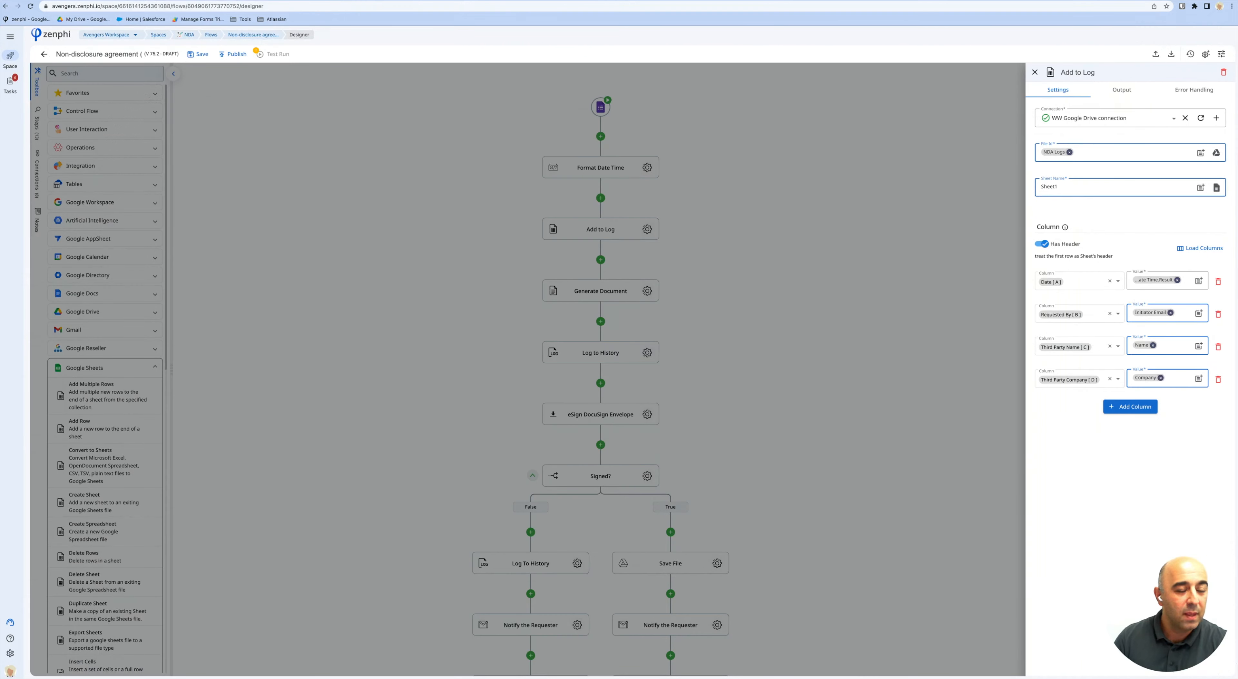
click(674, 298)
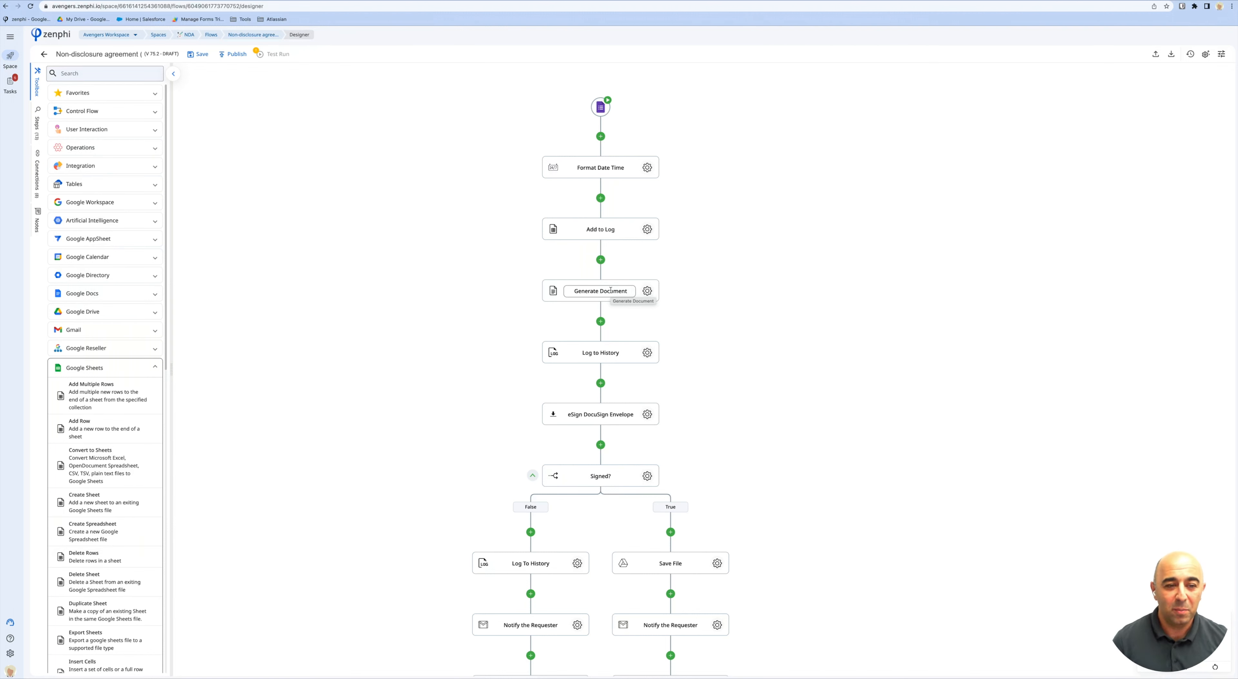
Open the NDA Template document used by the Generate Document step.
click(647, 291)
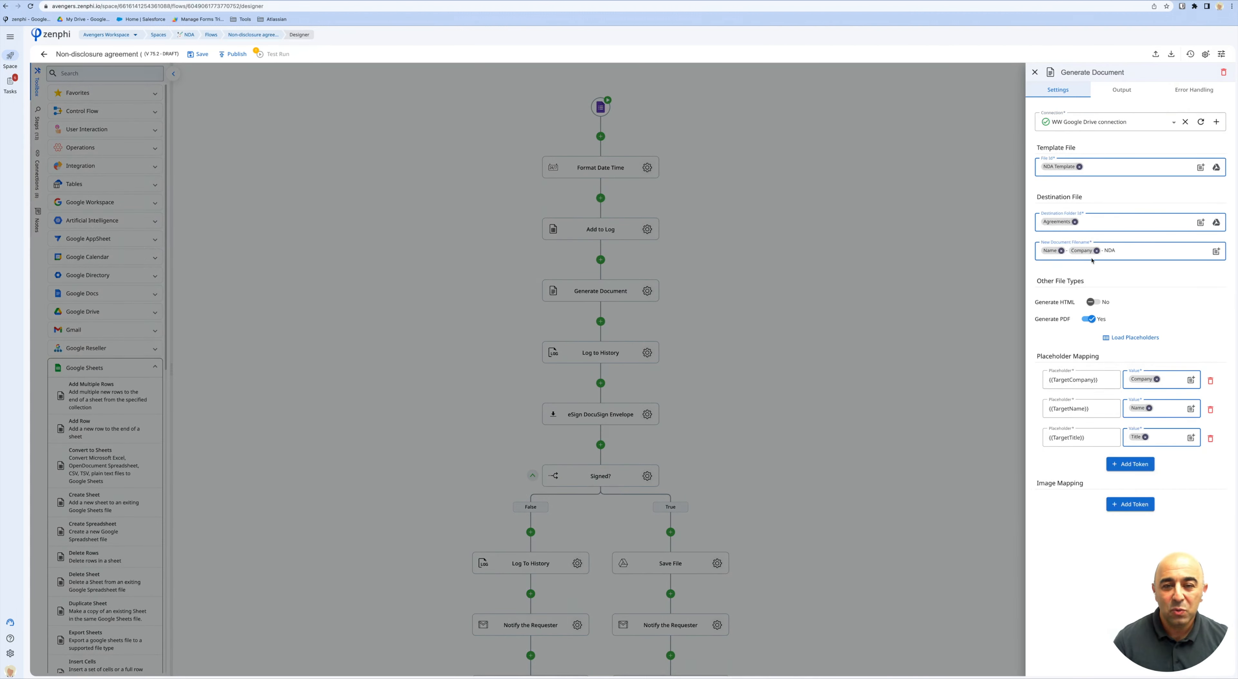
mouse_move(1067, 168)
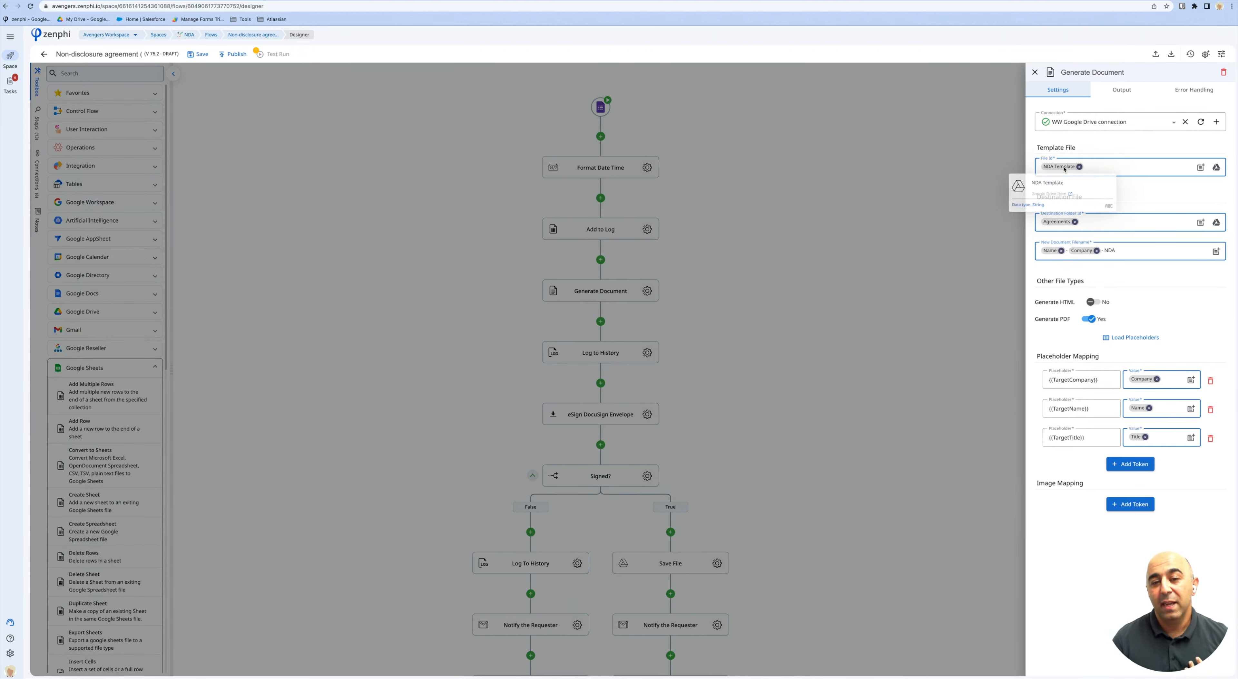
click(1073, 198)
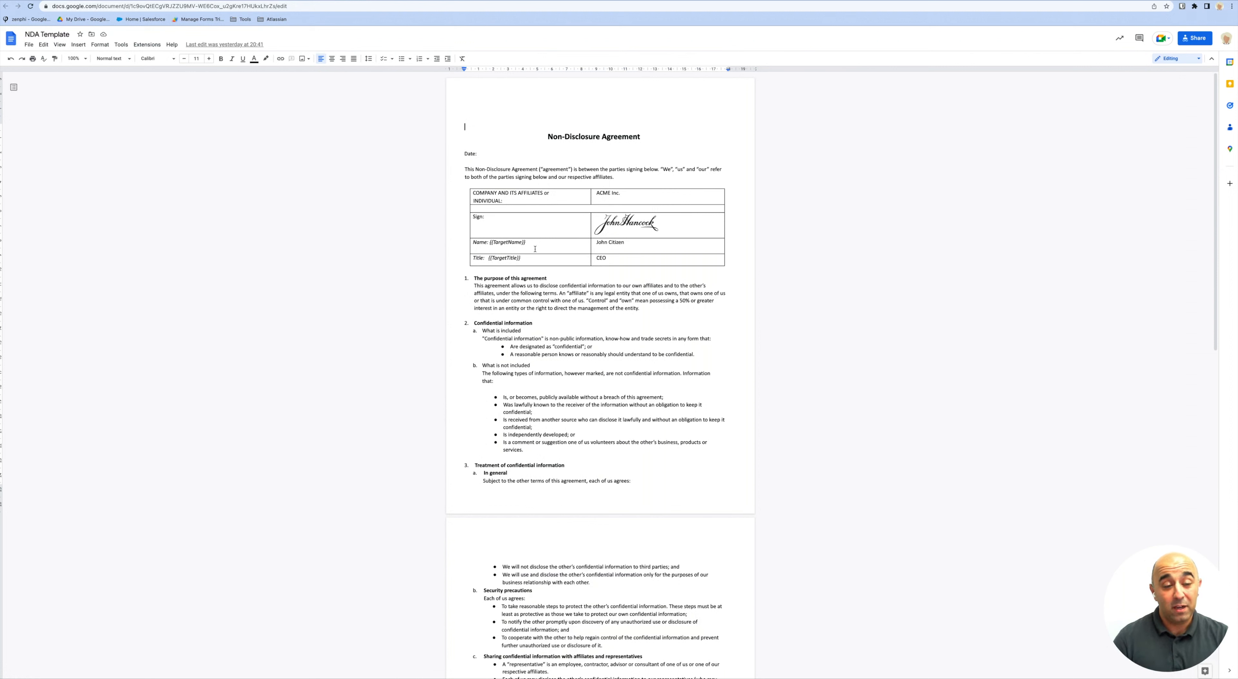
Highlight the {{TargetName}} placeholder in the NDA Template's table.
drag(526, 243, 492, 243)
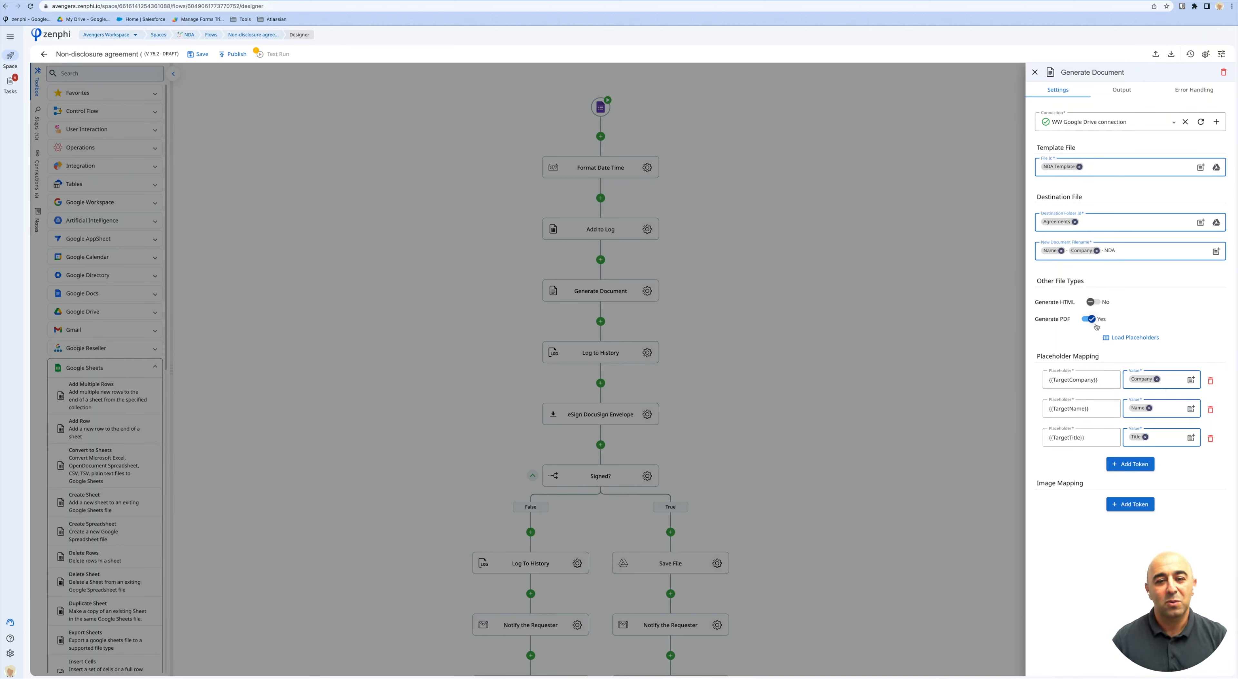
Preview the generated NDA PDF in the Agreements folder, then return to the Zenphi designer.
mouse_move(1068, 225)
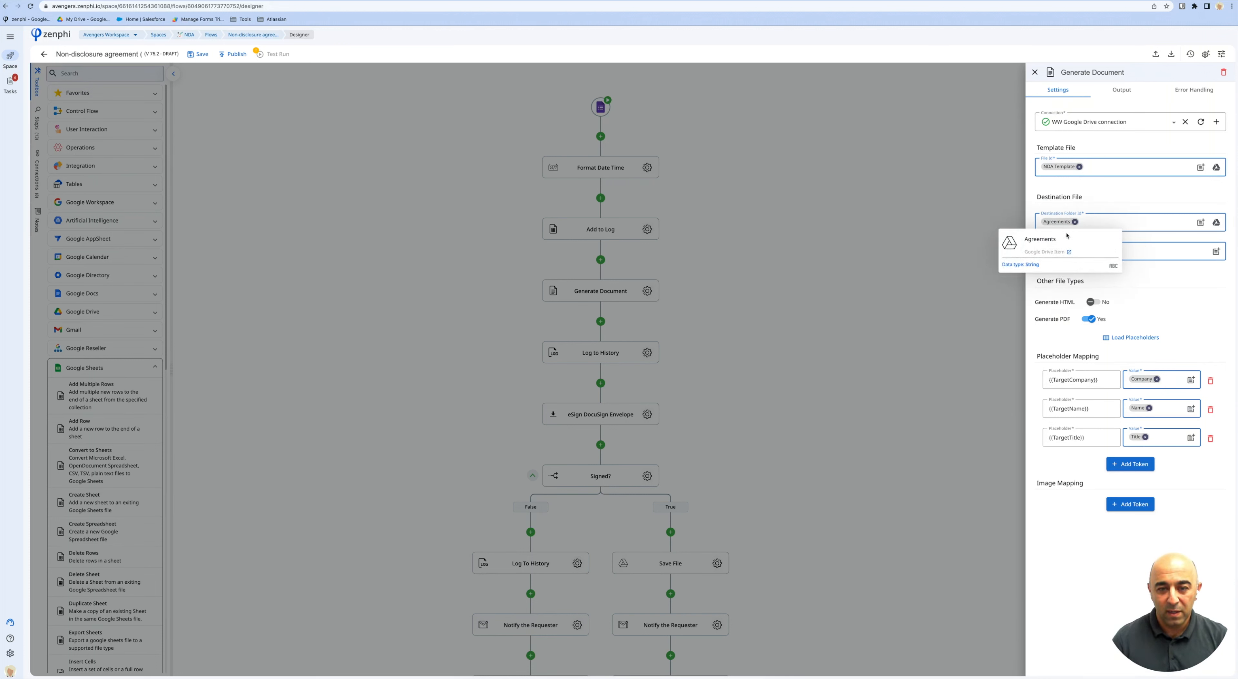
click(1069, 253)
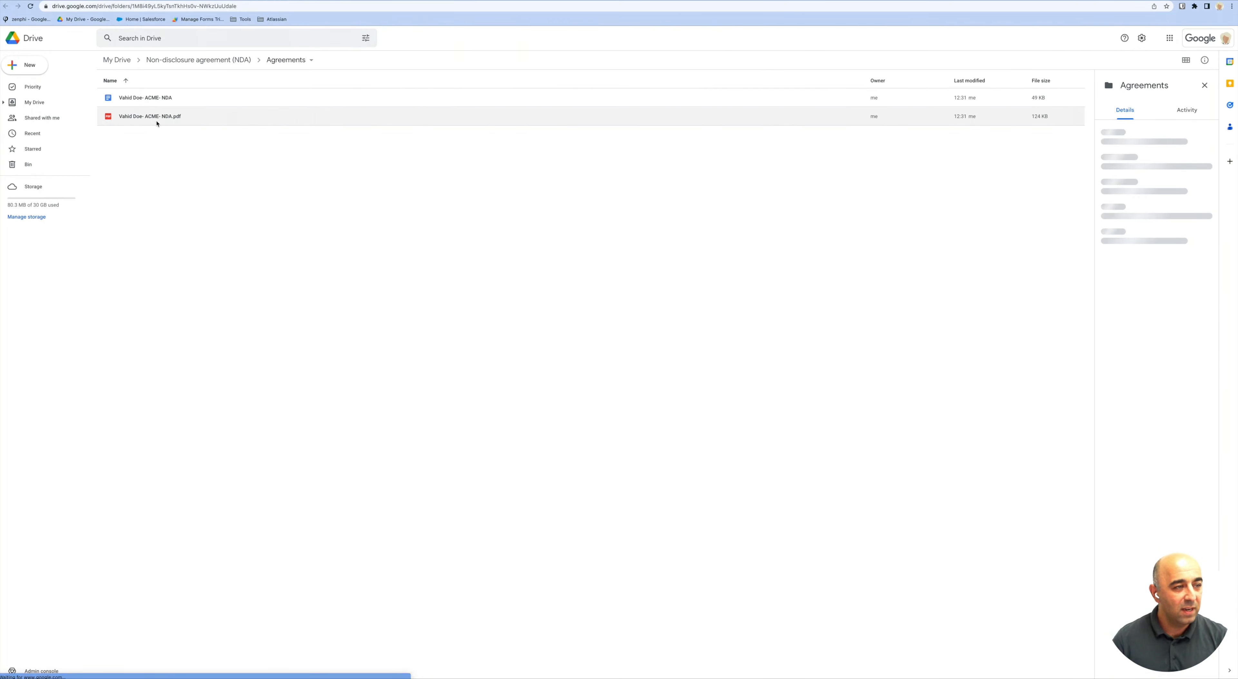
double_click(155, 120)
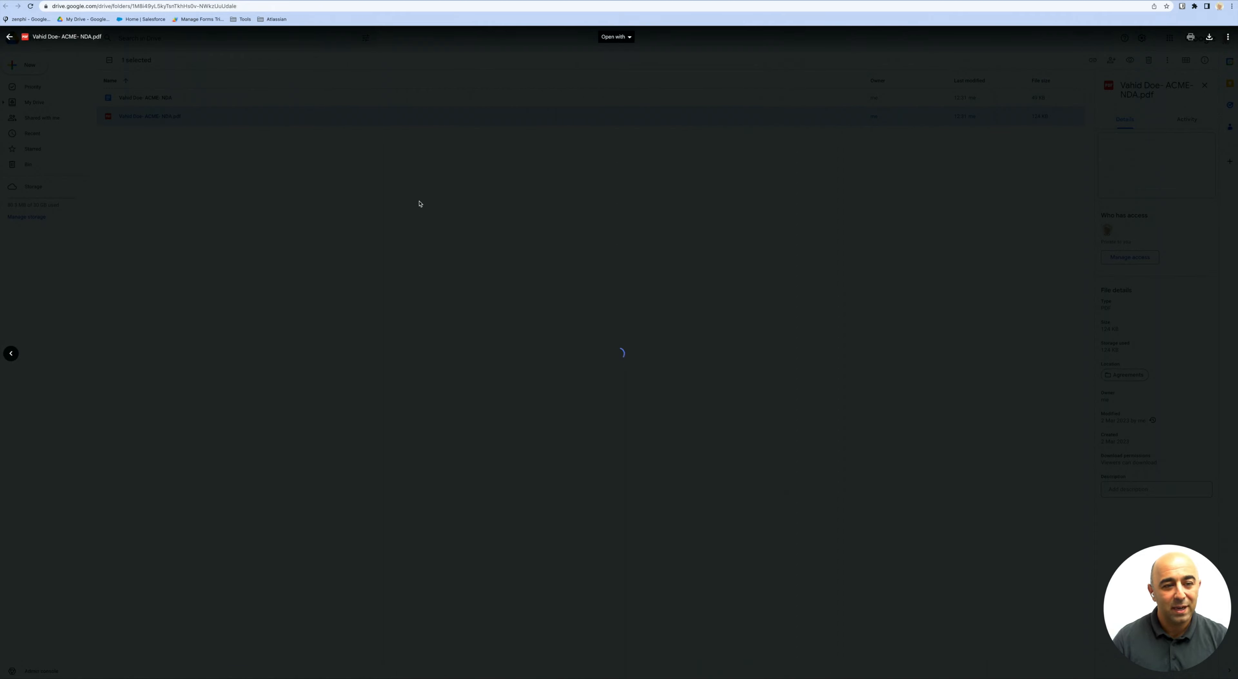
drag(489, 213, 526, 223)
click(512, 227)
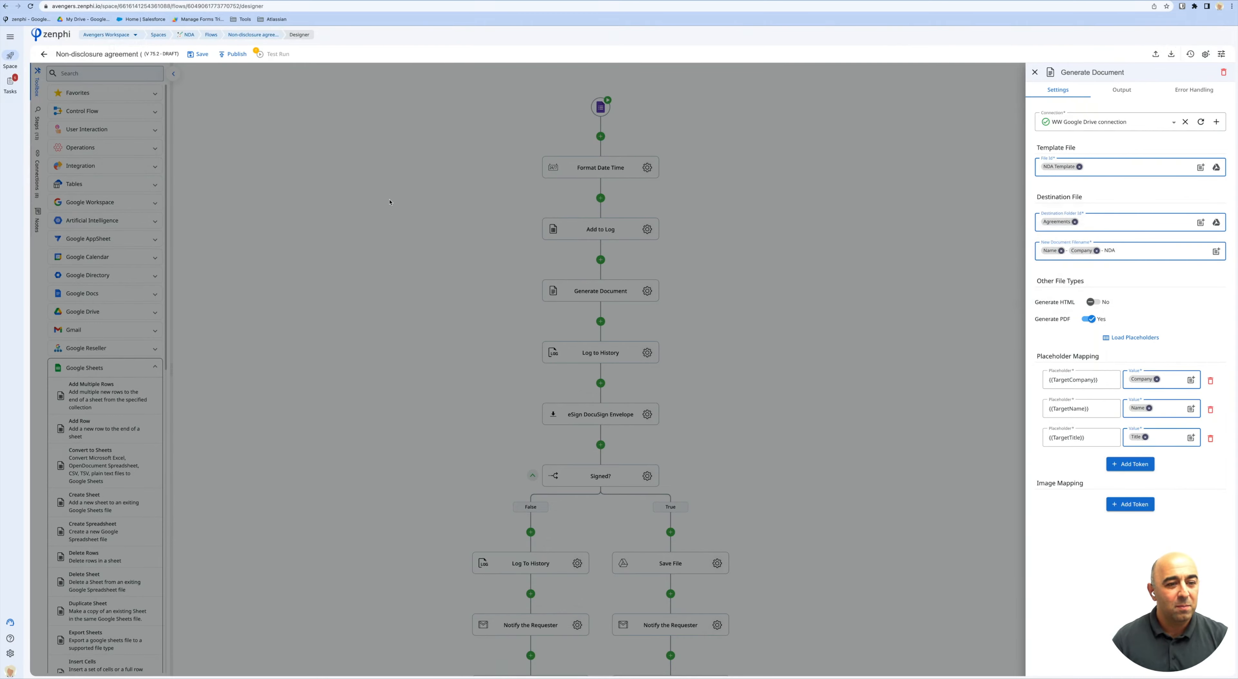
click(389, 199)
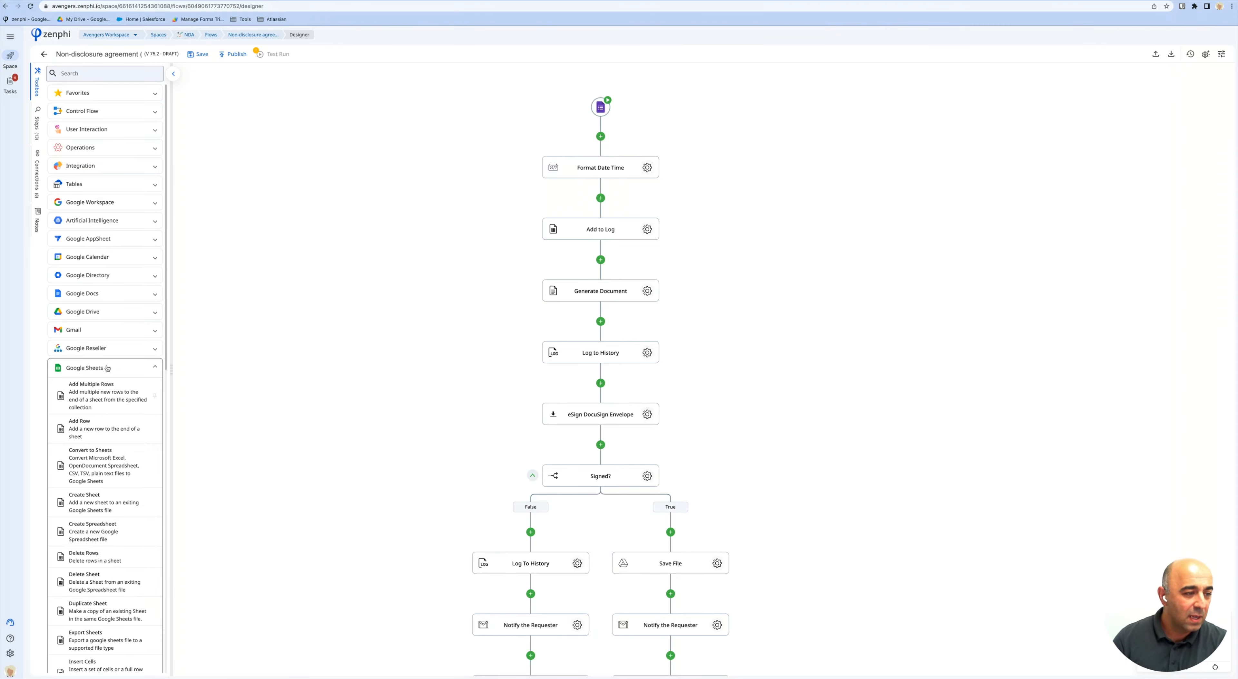
Collapse Google Sheets, expand DocuSign in the toolbox, and open the eSign DocuSign Envelope settings.
click(130, 368)
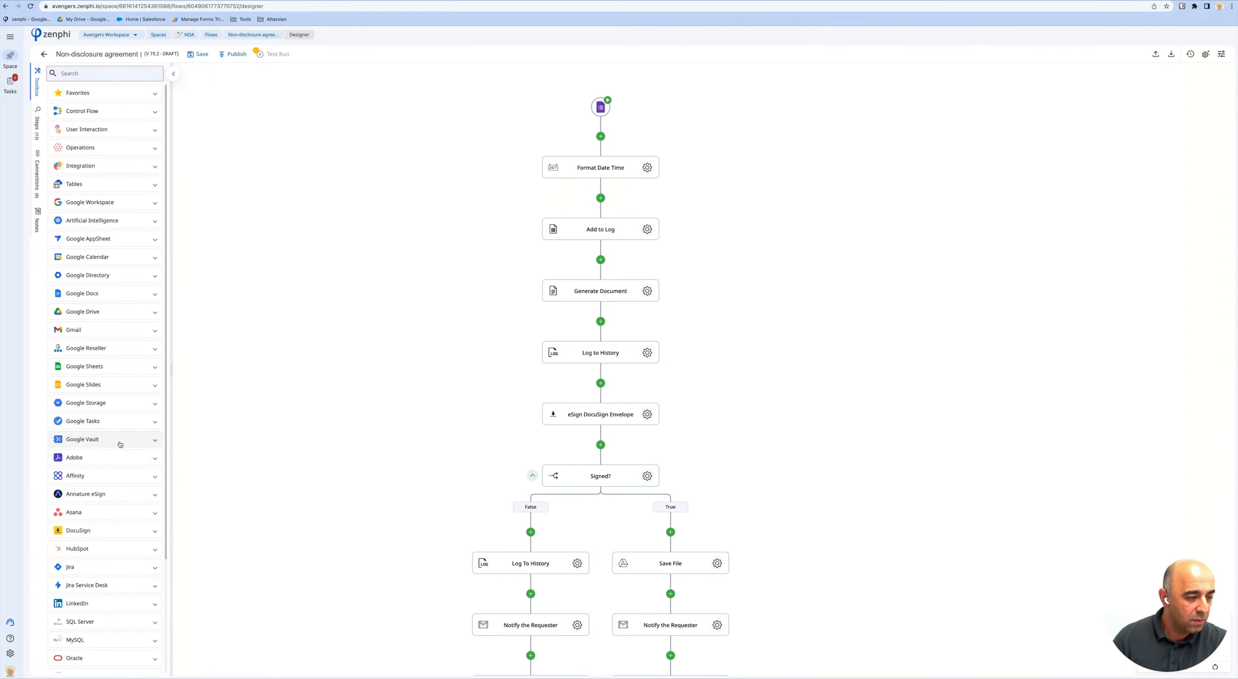
scroll(108, 413, down, 3)
click(104, 392)
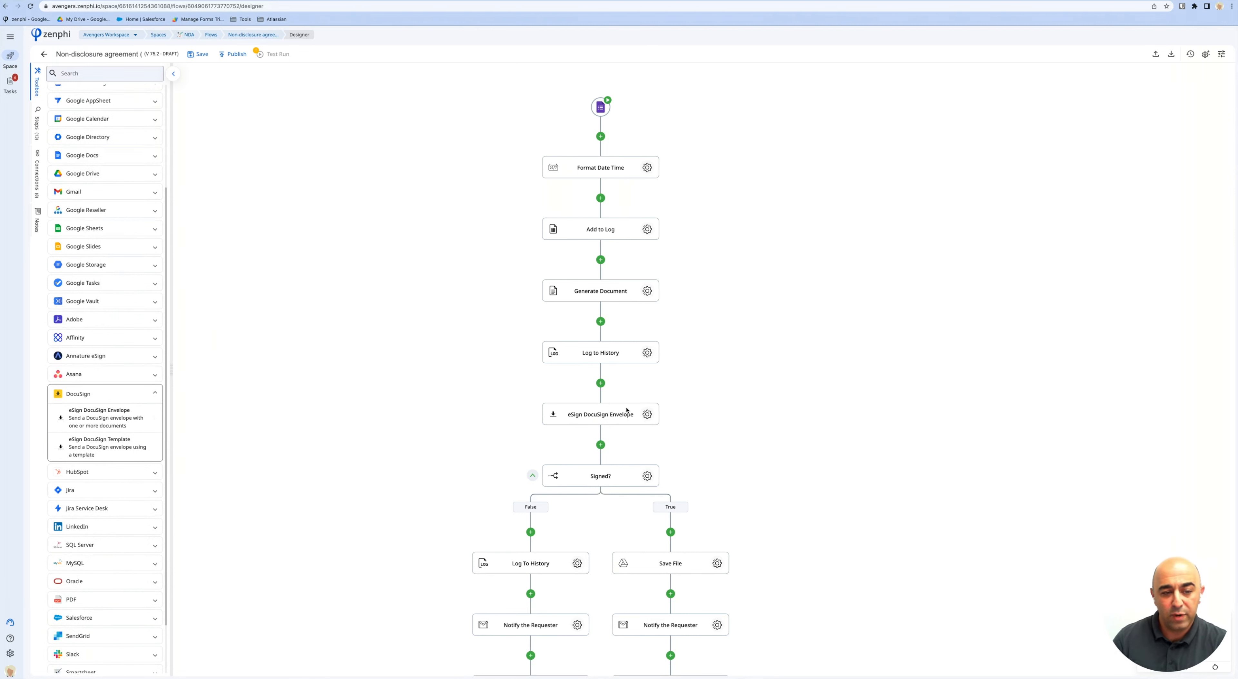
click(648, 415)
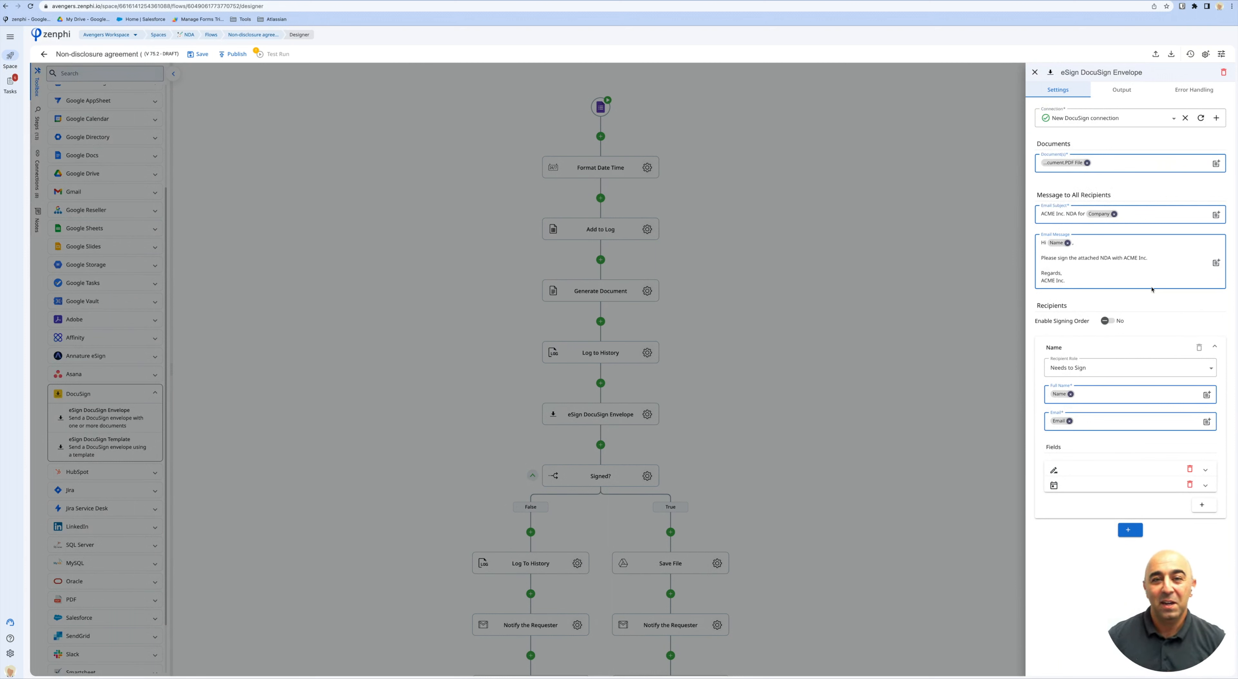
Check the envelope's Documents field and its Smart Suggest values, keeping the generated PDF.
mouse_move(1105, 121)
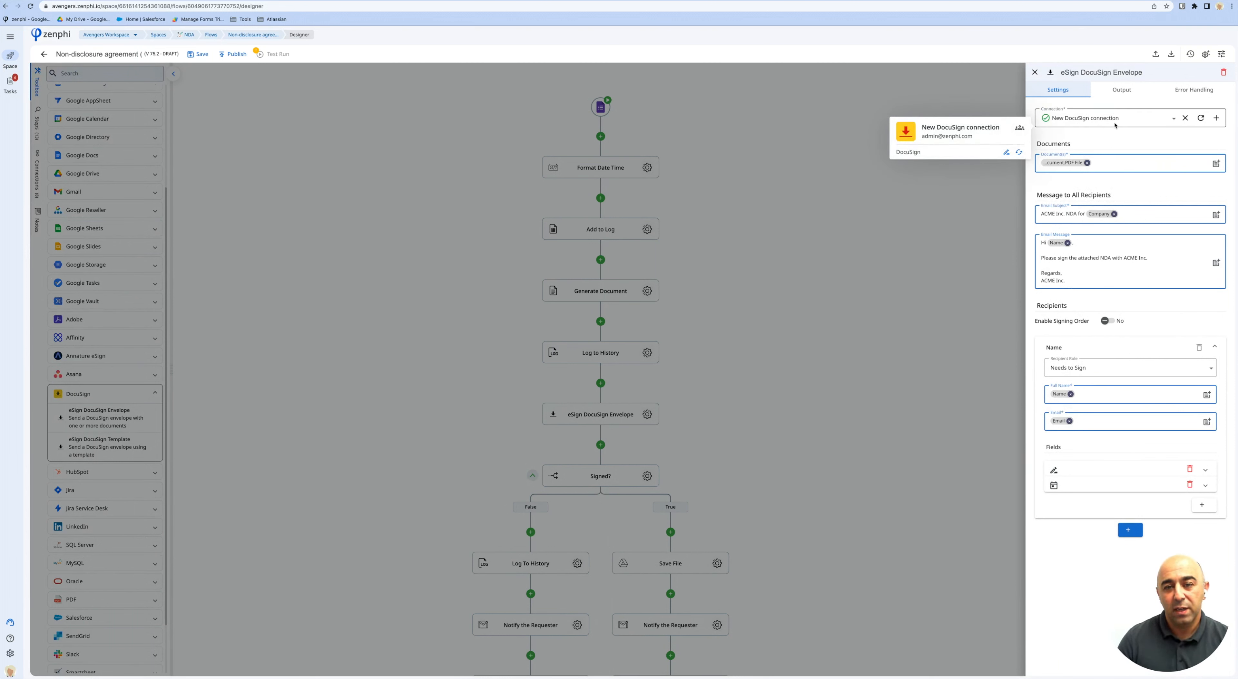
mouse_move(1066, 167)
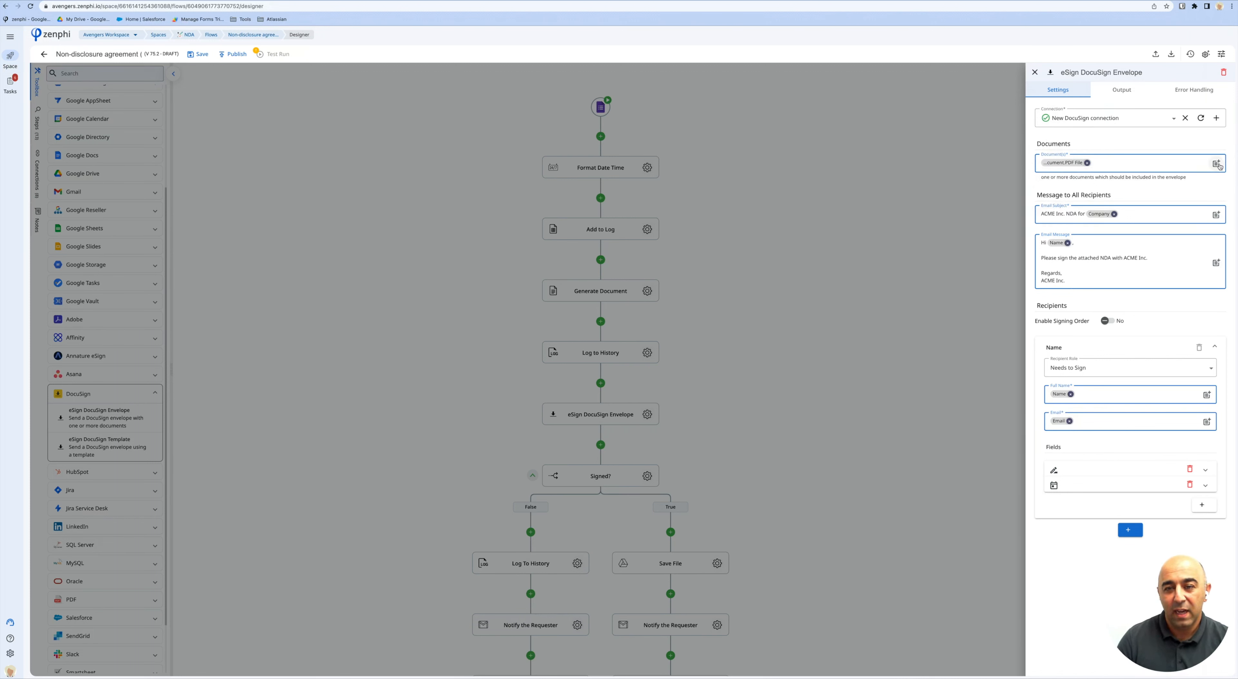
click(1167, 165)
click(1030, 166)
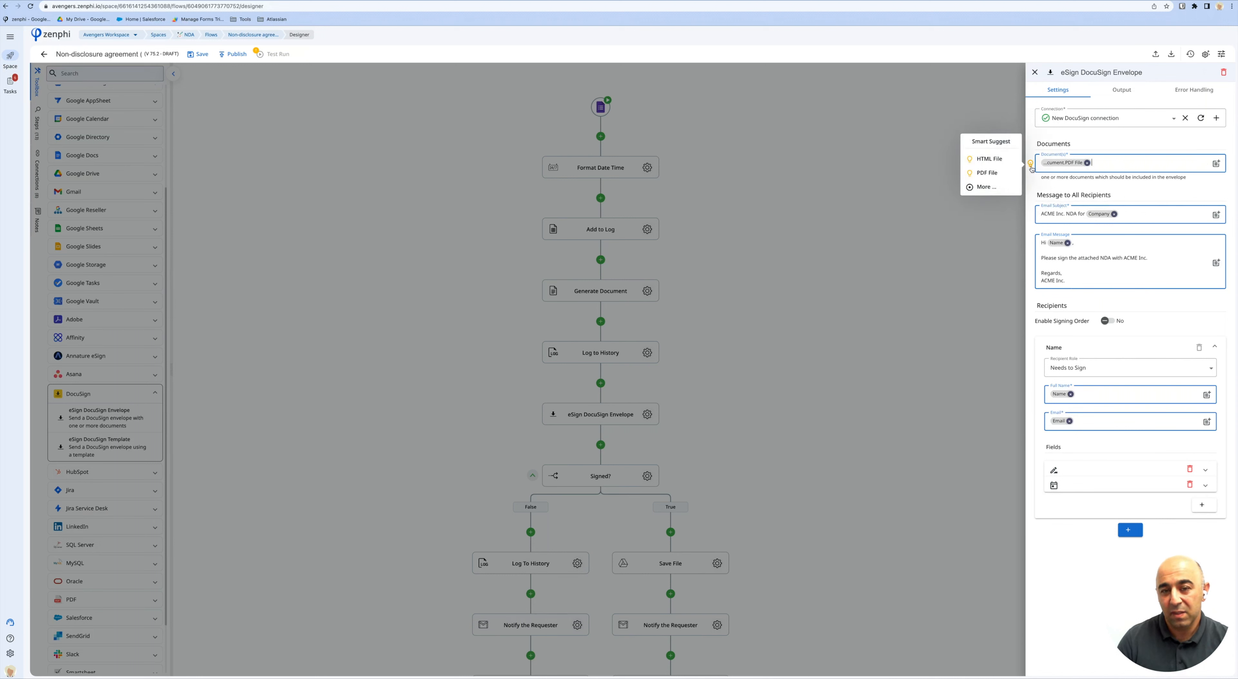
mouse_move(1001, 175)
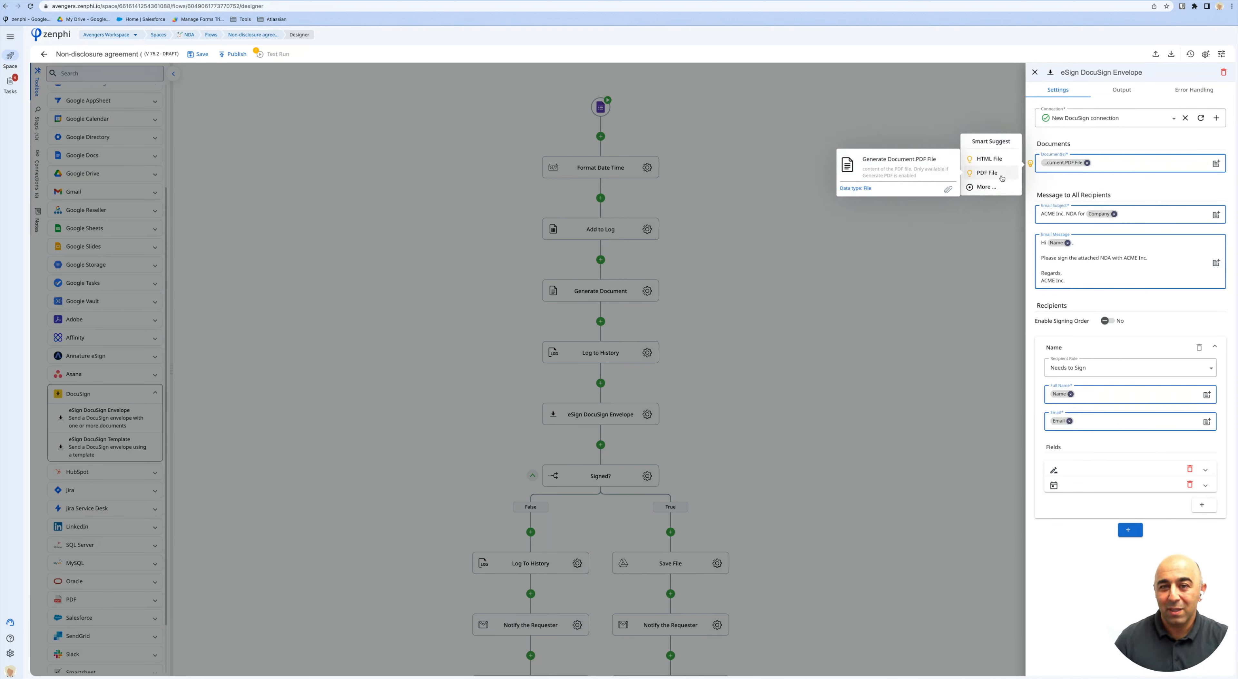
click(1092, 163)
click(1110, 363)
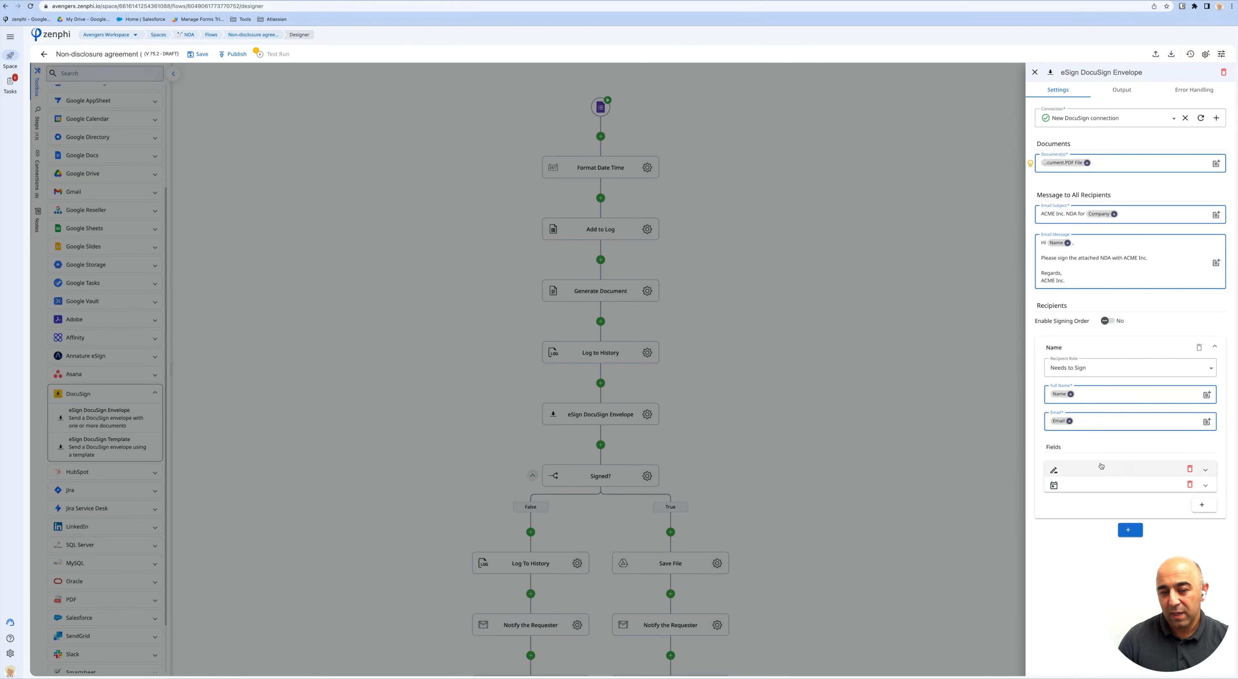
Expand and collapse the signature field details, close the envelope settings, and switch to Gmail.
mouse_move(1064, 396)
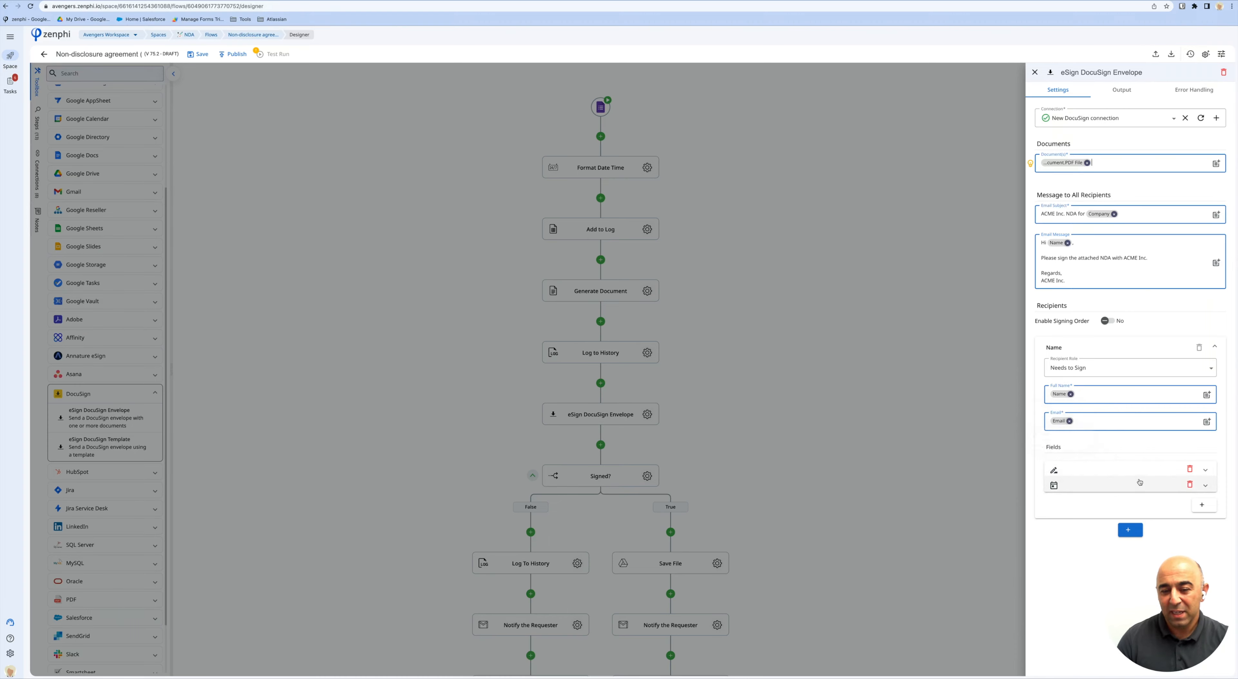
click(1122, 469)
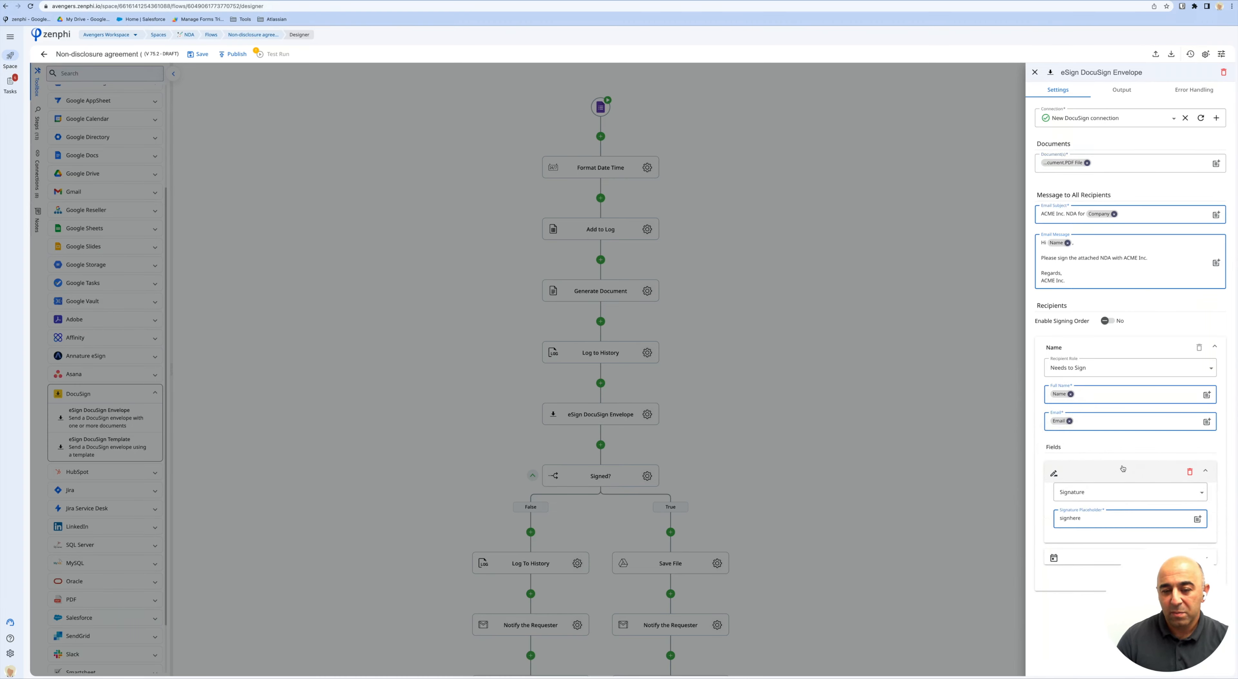
click(1117, 472)
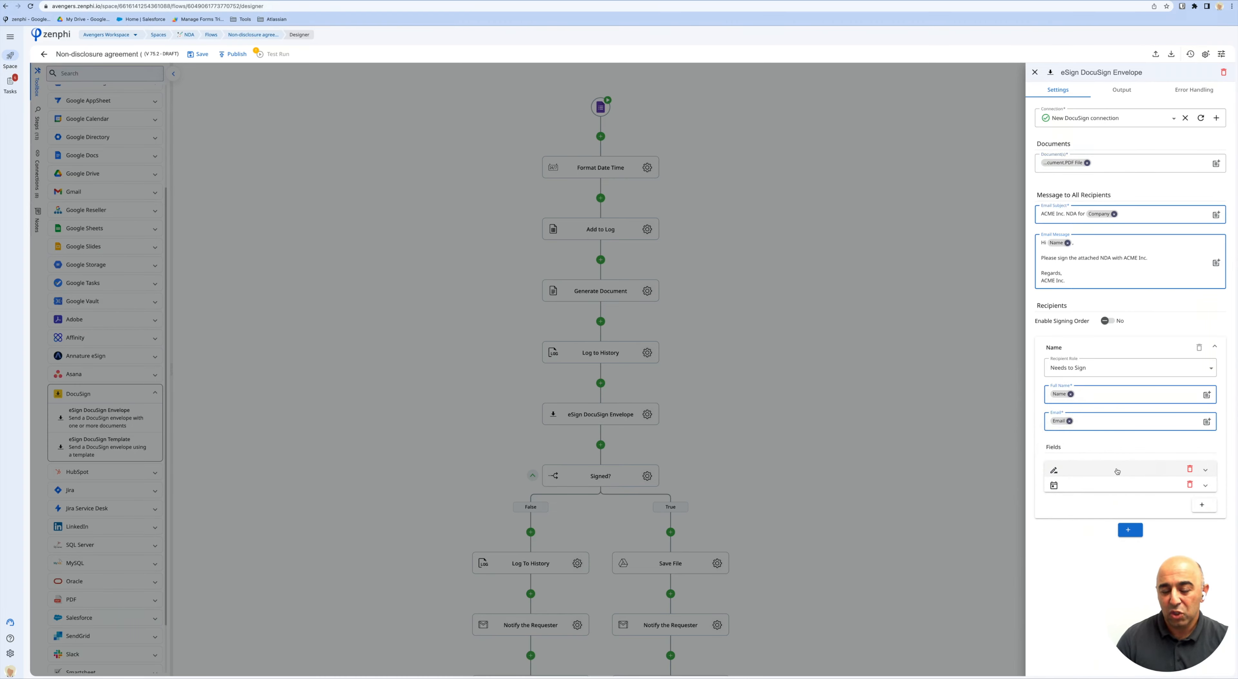
click(849, 475)
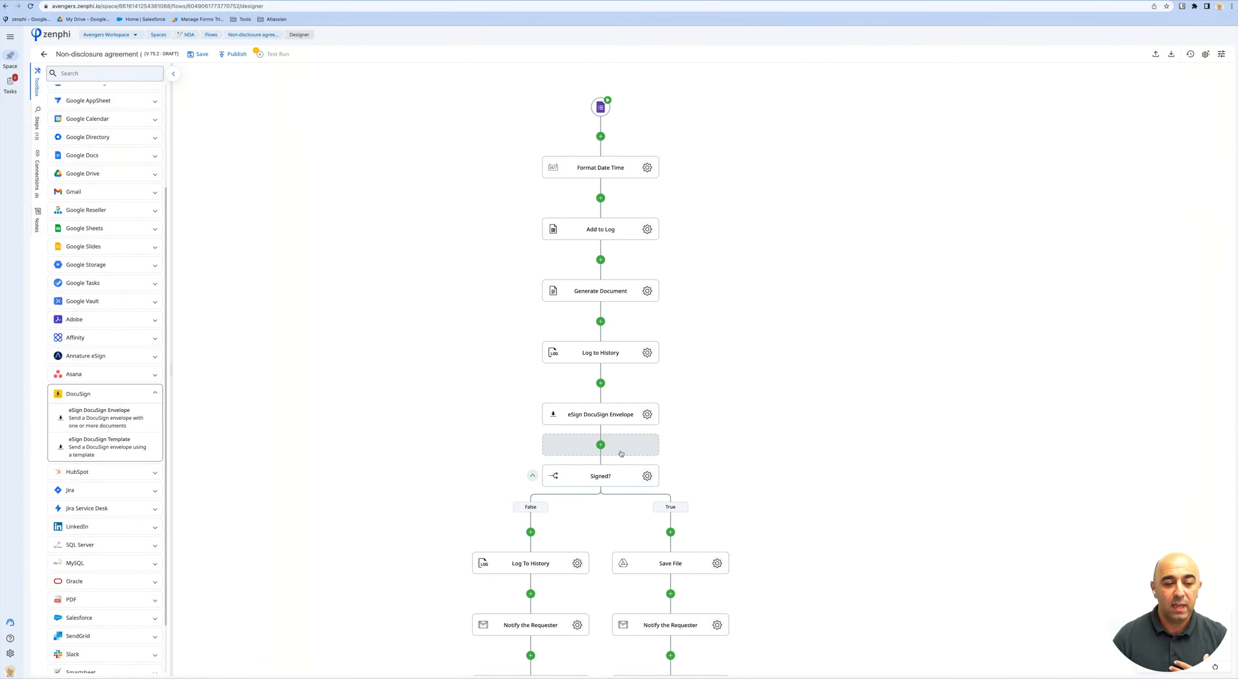
scroll(621, 452, down, 2)
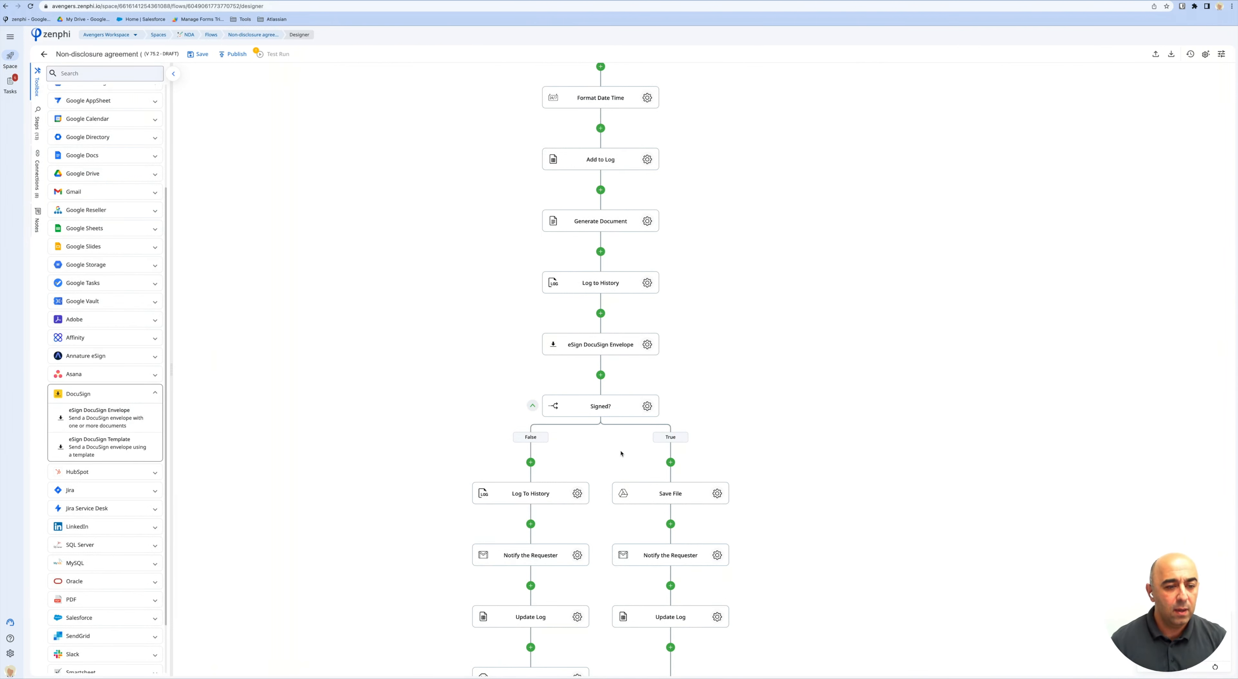
key(ctrl+Right)
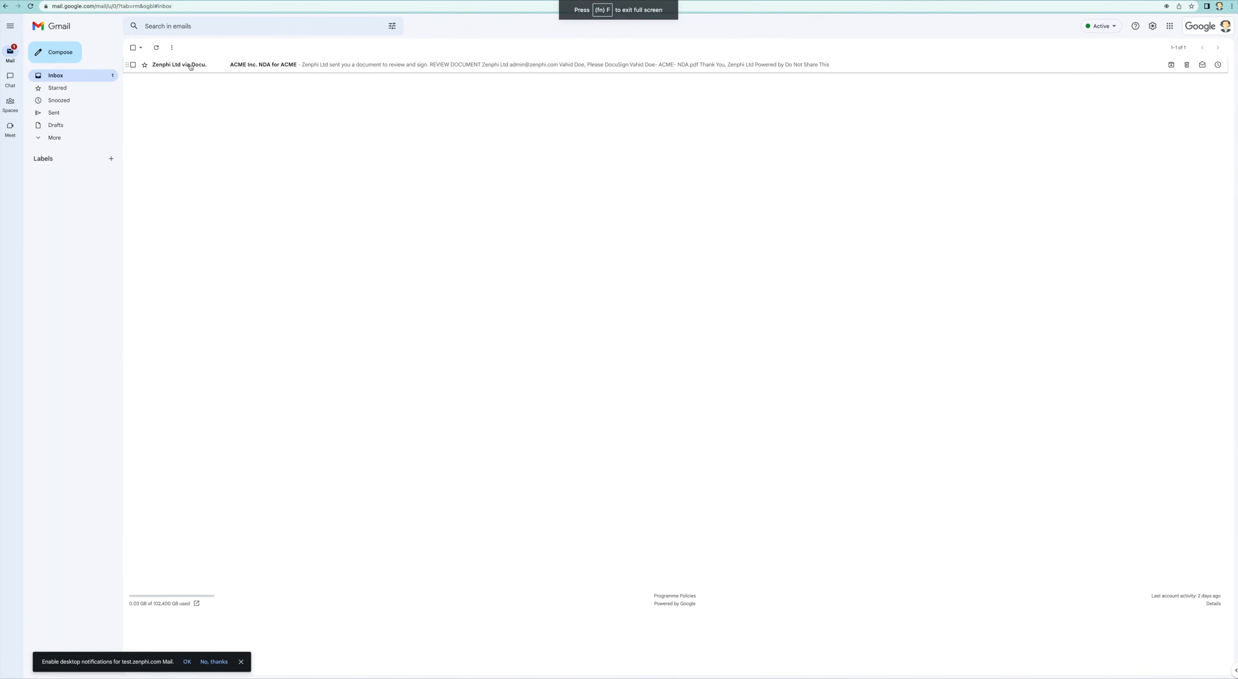
Open the 'ACME Inc. NDA for ACME' email and review the document in DocuSign.
click(190, 67)
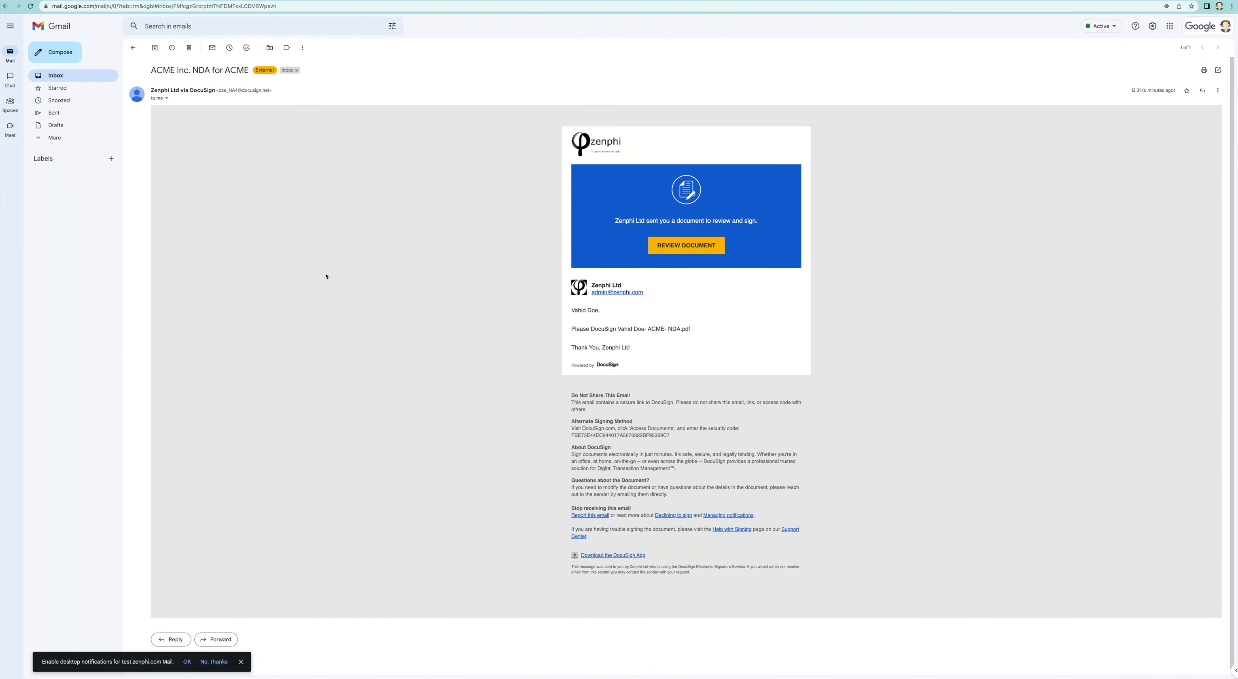
click(693, 251)
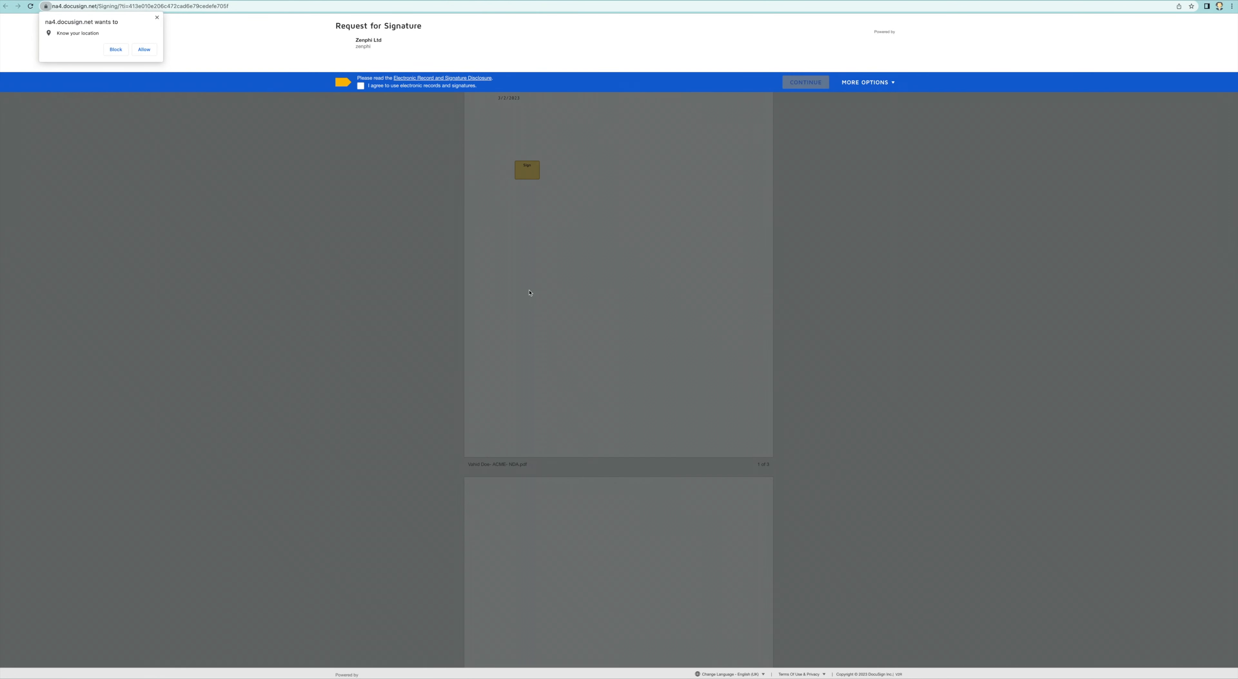
Agree to electronic signing and adopt a signature on the NDA's sign field.
click(361, 91)
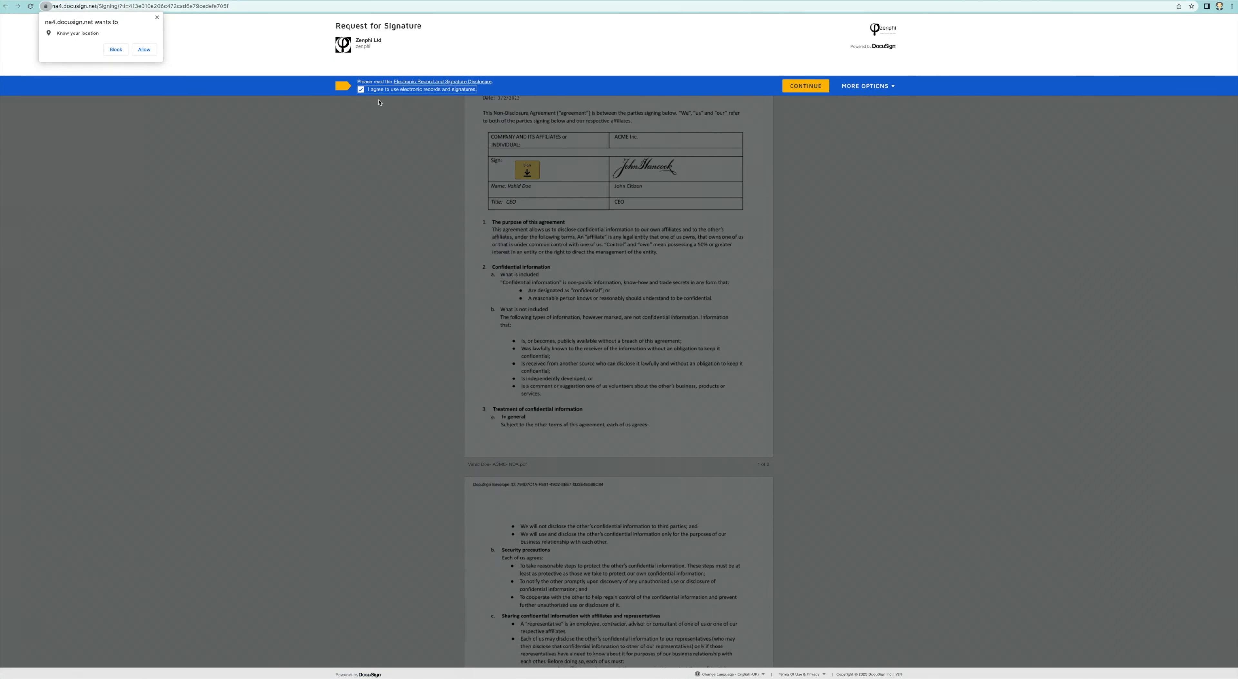
click(791, 87)
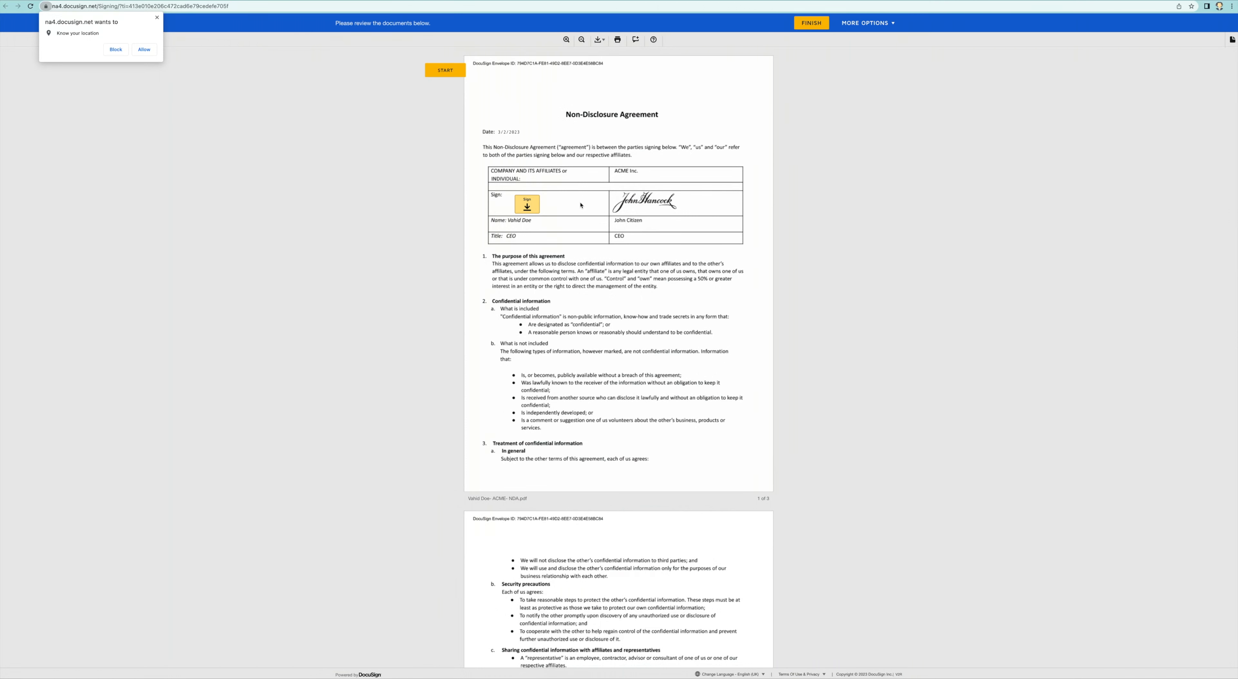
click(533, 207)
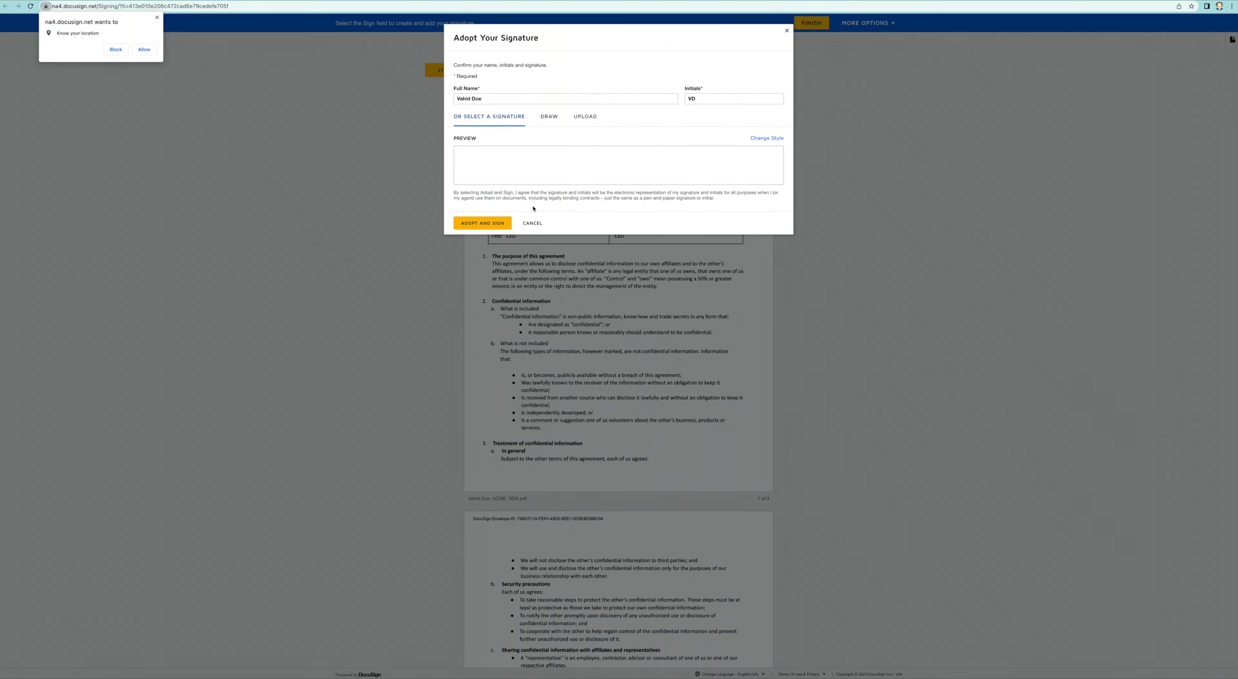
click(482, 223)
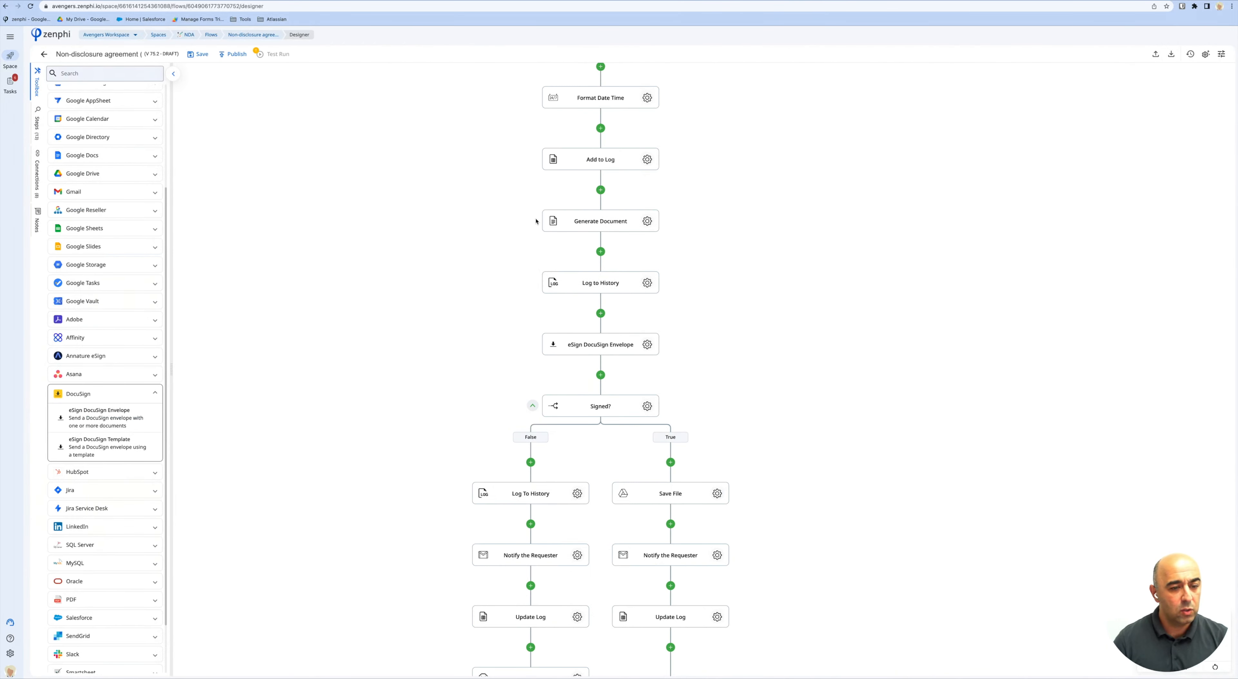
Expand the toolbox's Control Flow category showing If Condition, Loop and Terminate Flow.
scroll(603, 376, down, 2)
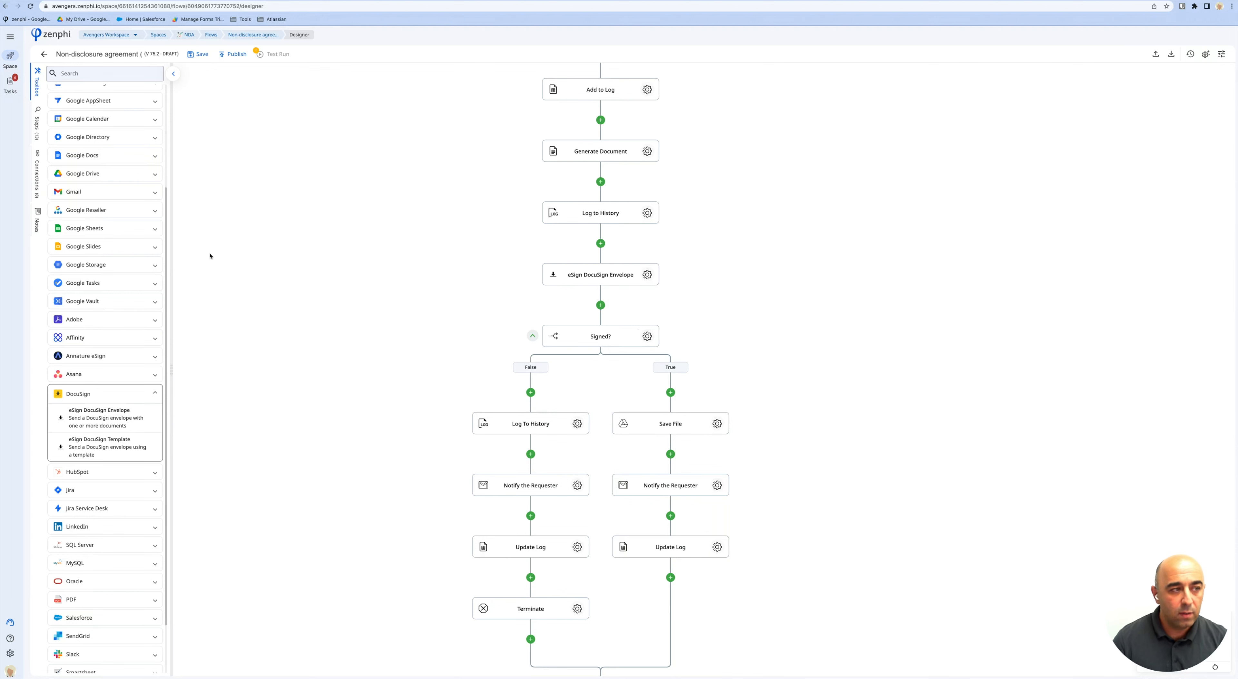
scroll(116, 135, up, 3)
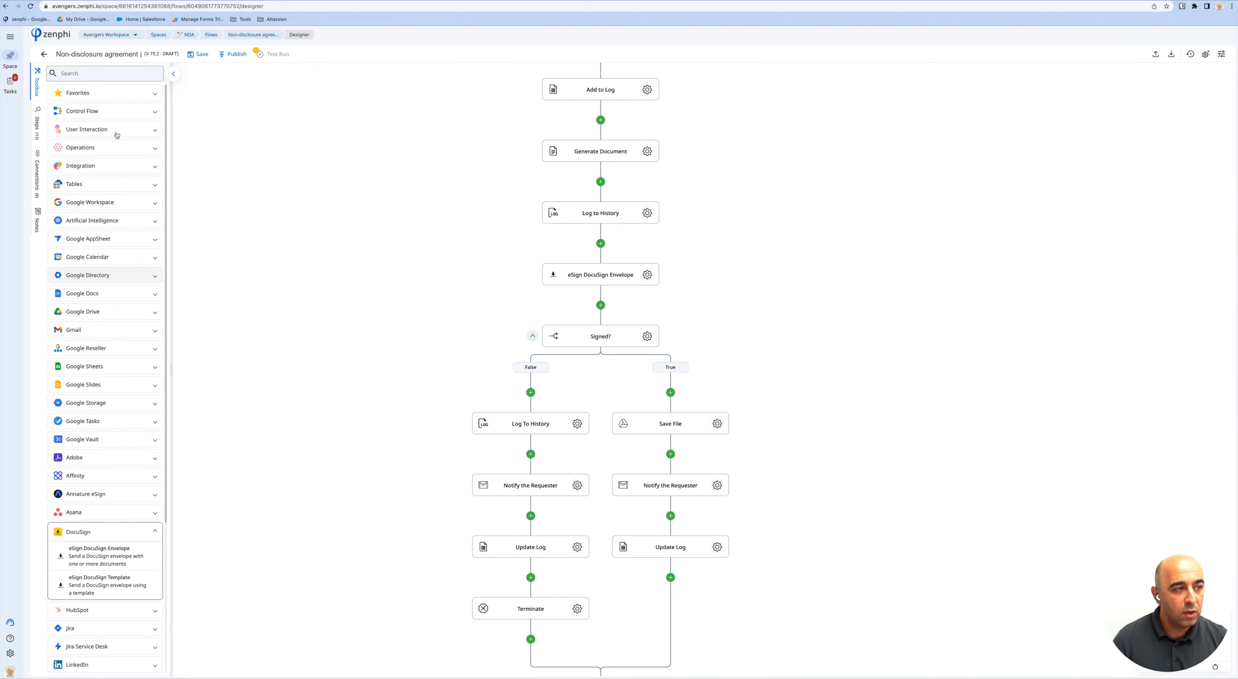
click(96, 110)
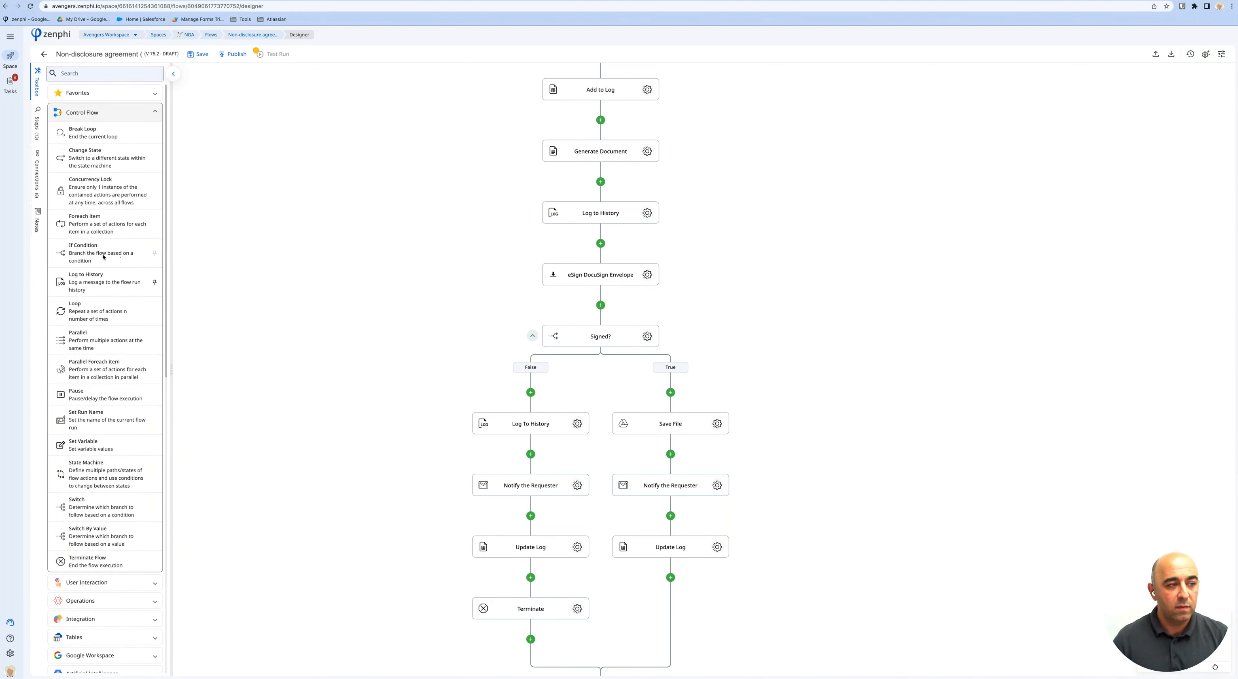
Review the Signed? condition testing whether the envelope Outcome equals completed, then close it.
click(647, 337)
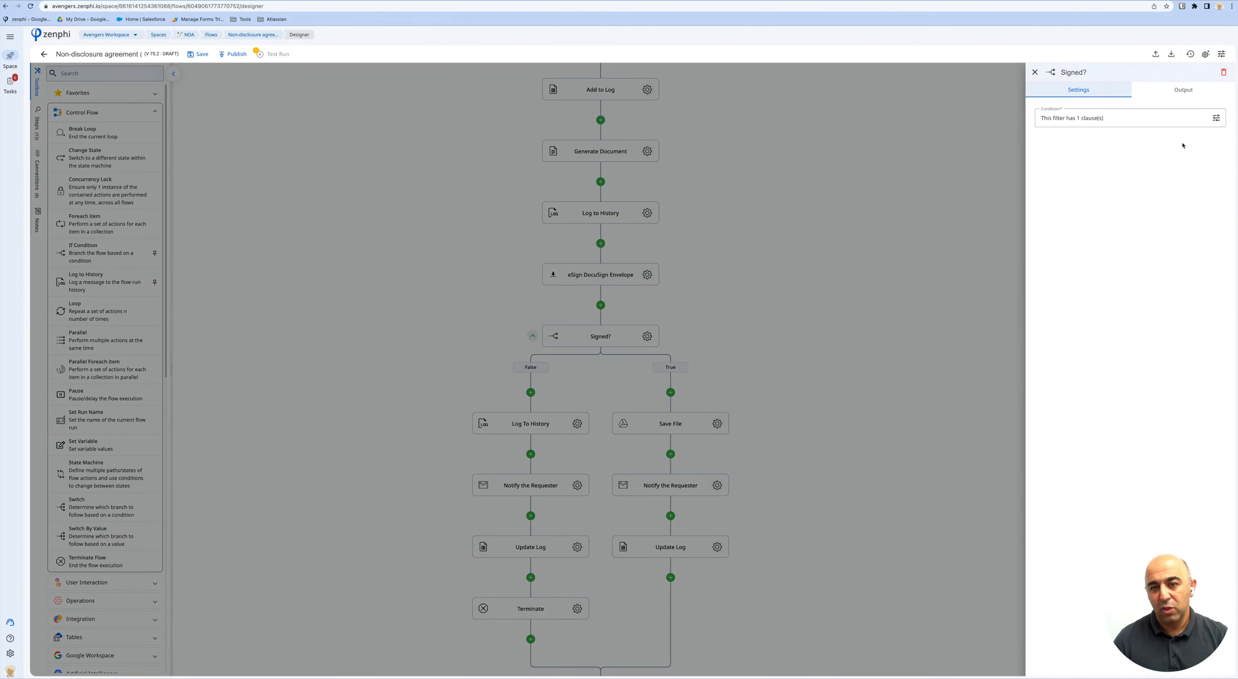
click(1216, 118)
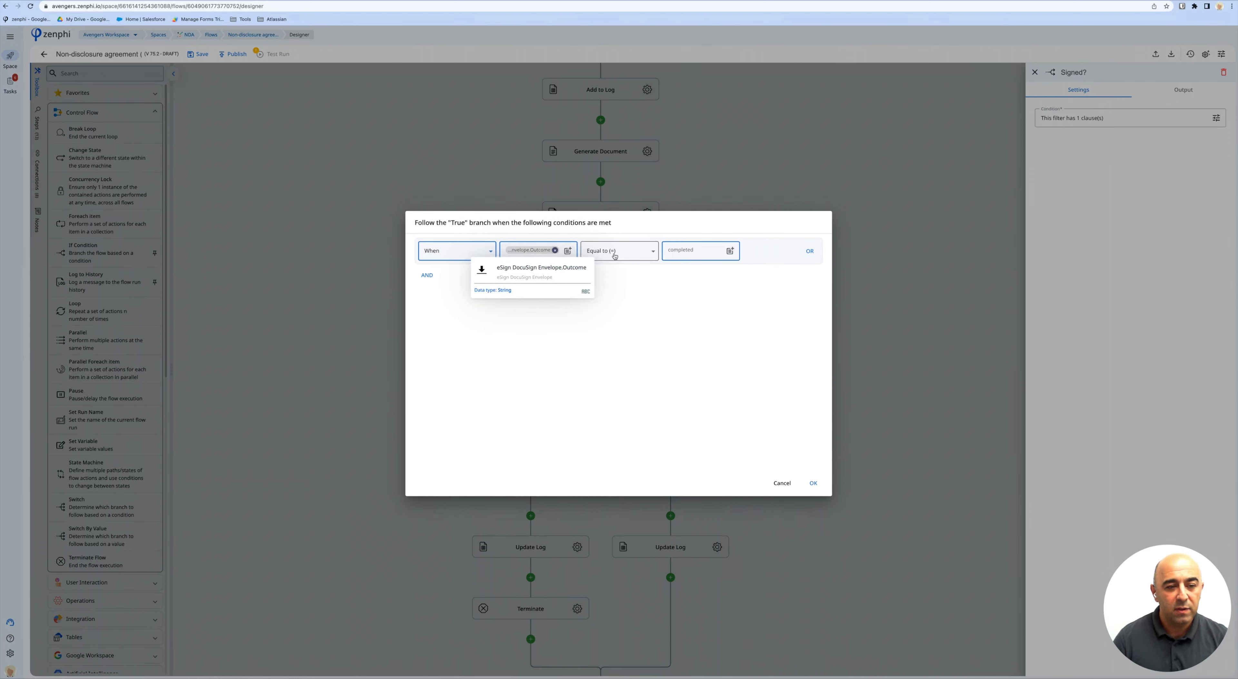
click(813, 483)
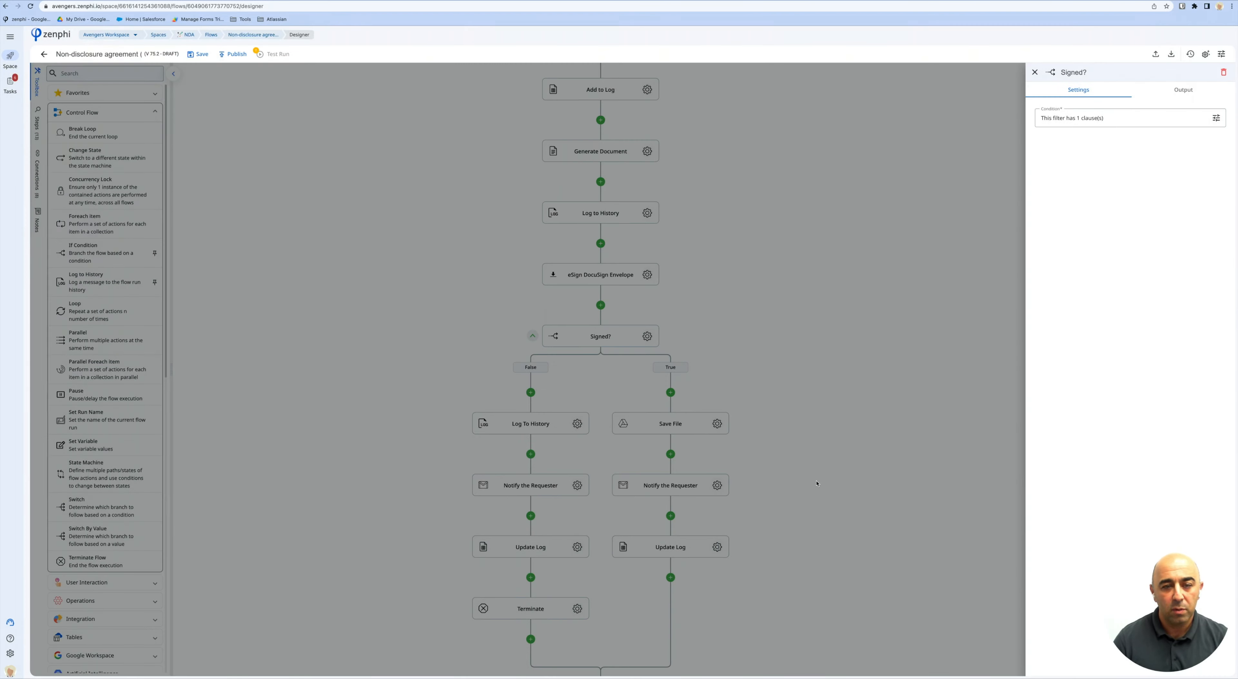
click(837, 264)
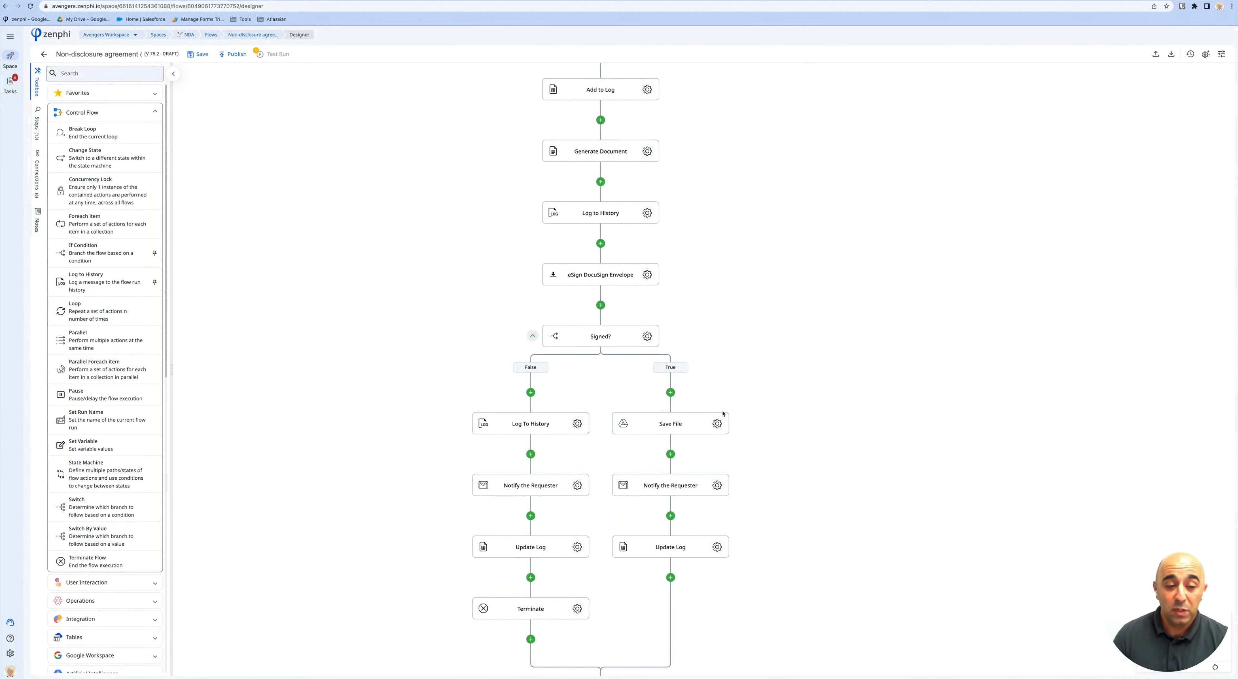
Open the Save File settings, view its Signed Agreements folder in Drive, then close the panel.
click(717, 424)
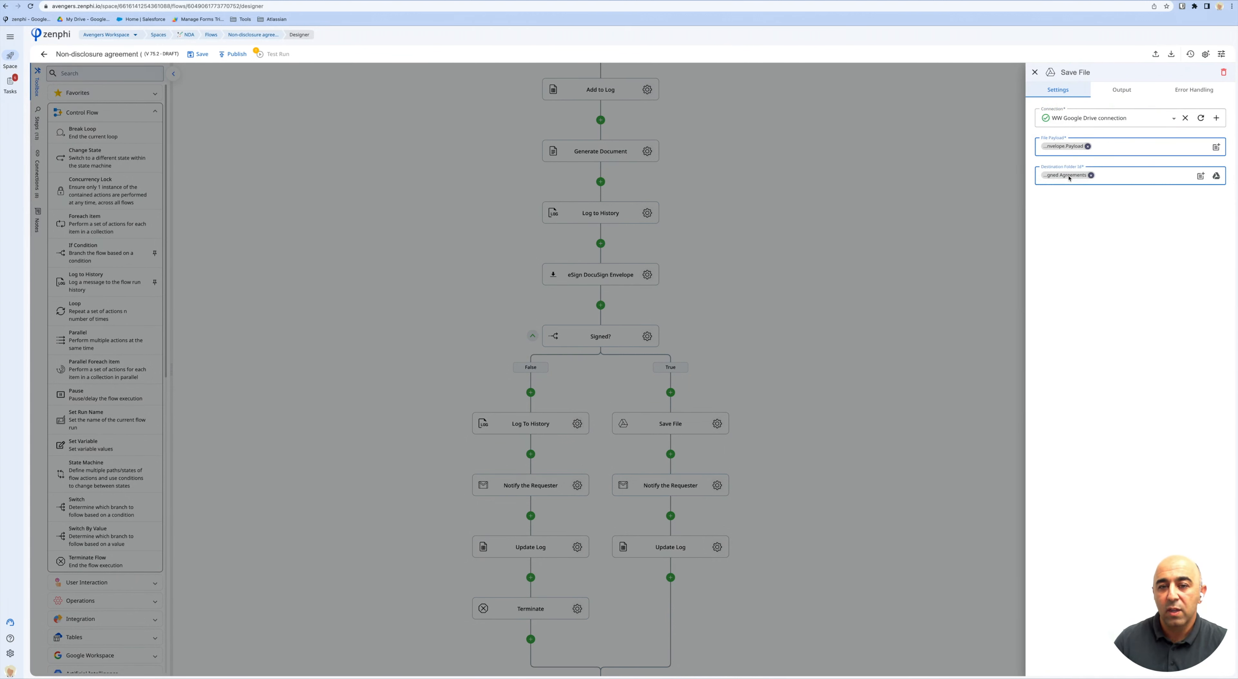
mouse_move(1069, 178)
click(1077, 204)
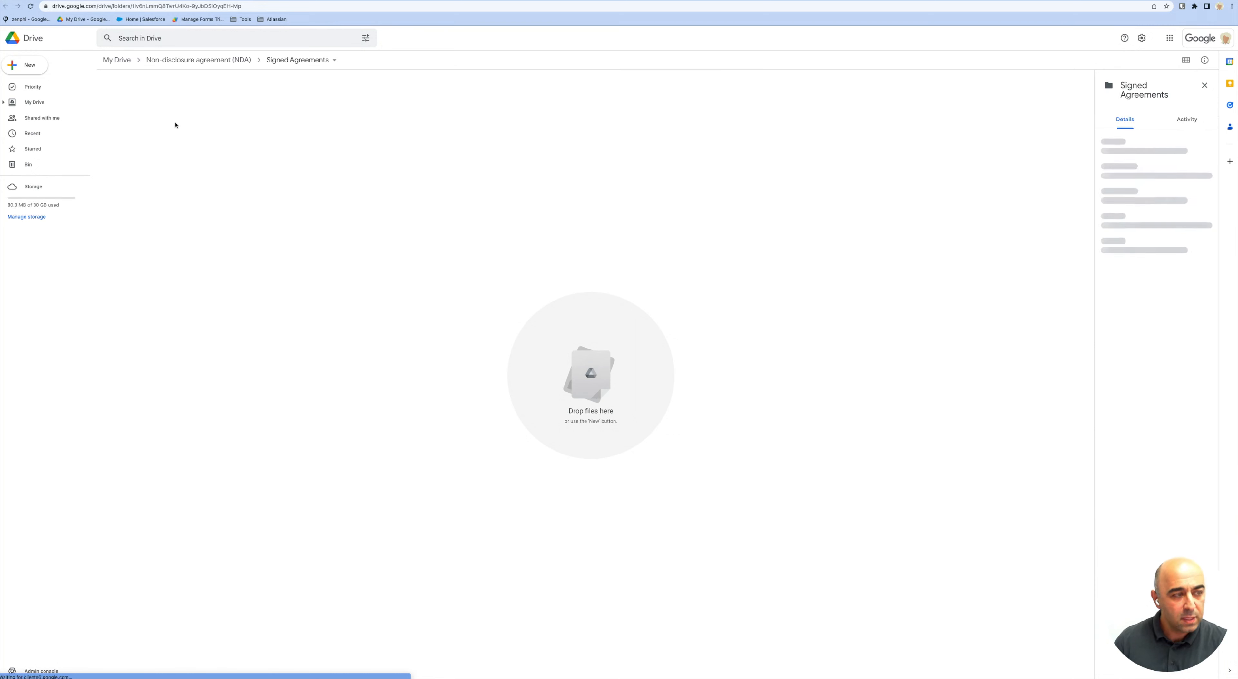
click(152, 1)
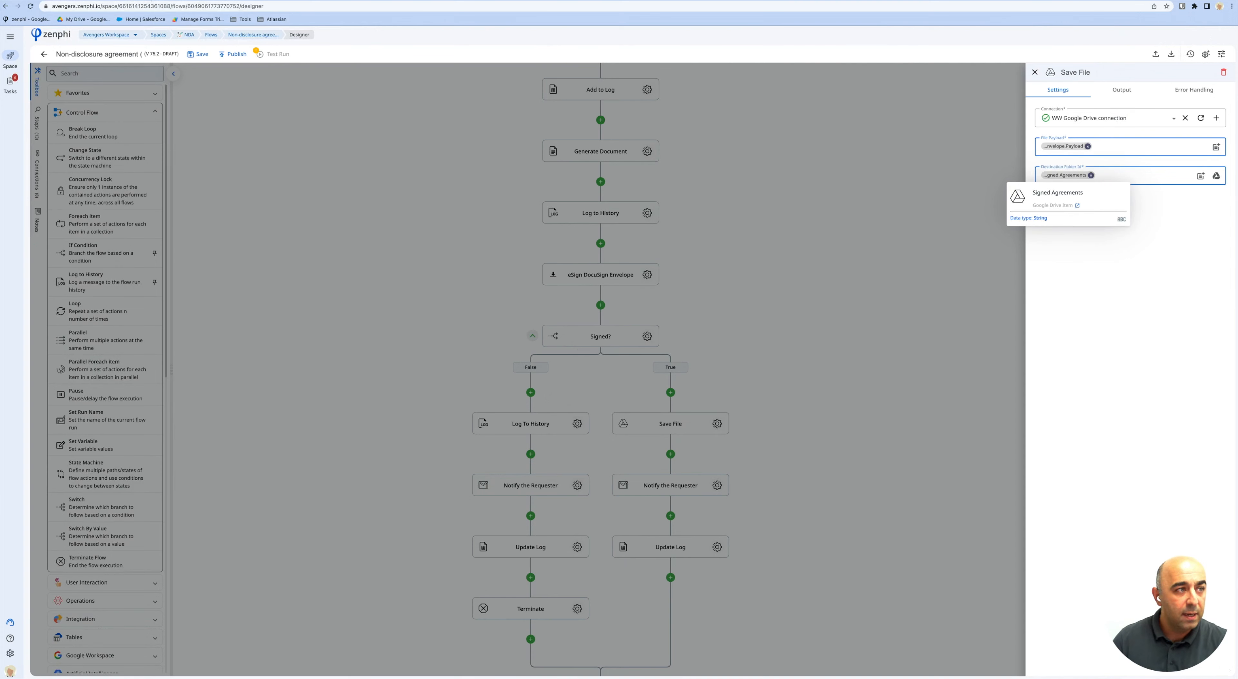
click(764, 391)
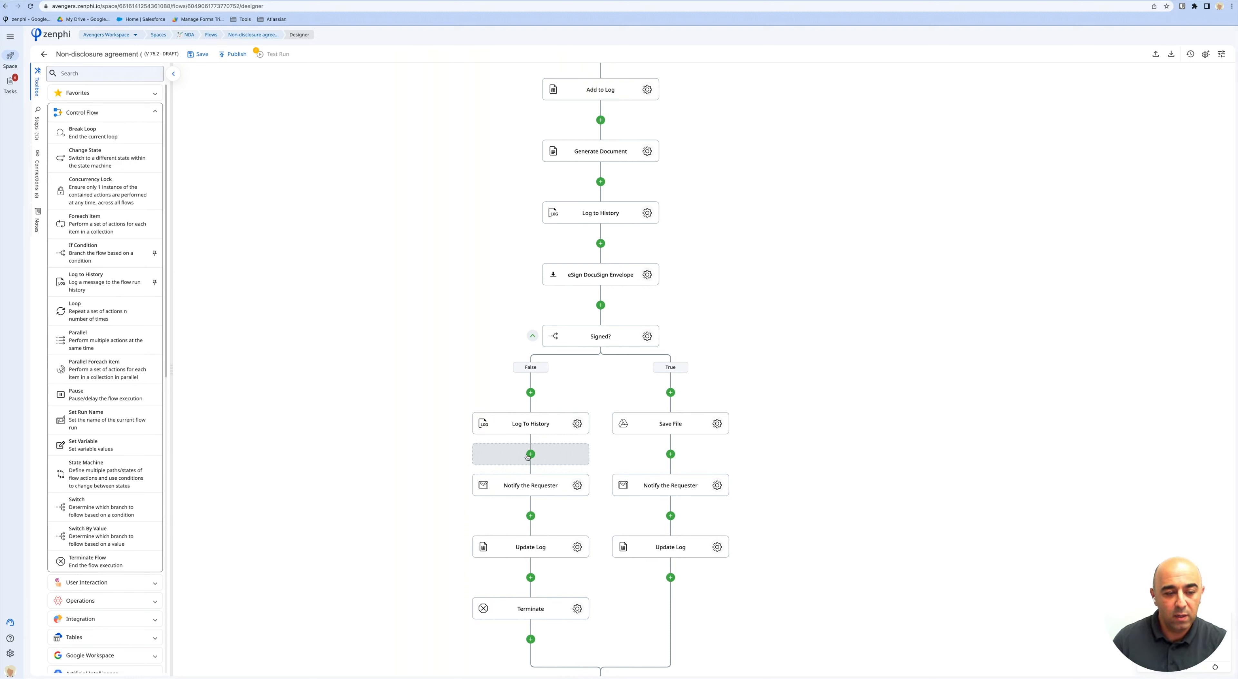
scroll(538, 597, down, 2)
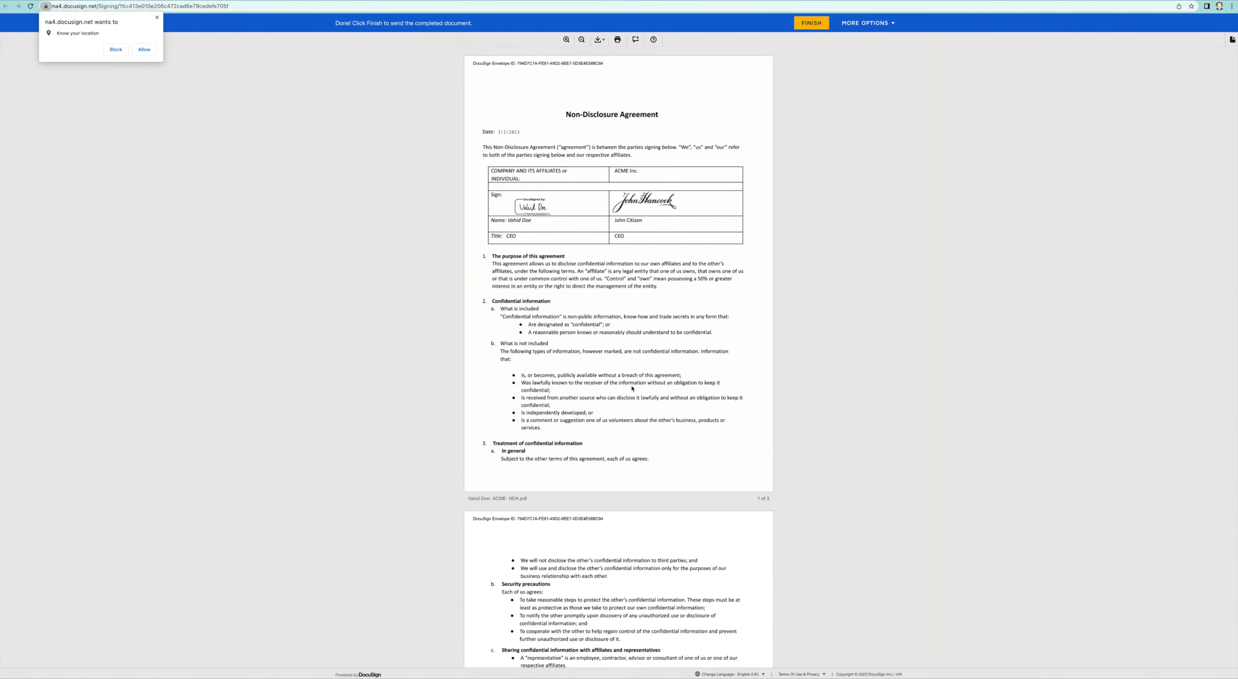
Finish the DocuSign signing to submit the signed ACME NDA.
click(809, 27)
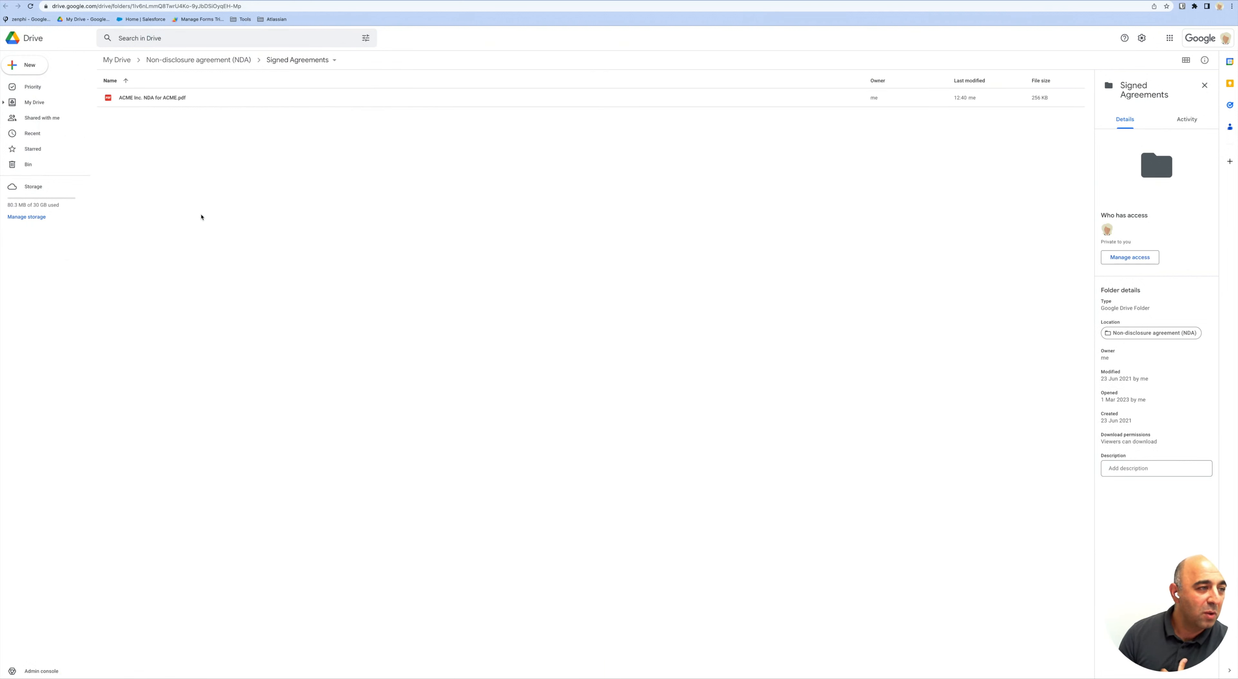
Preview and close ACME Inc. NDA for ACME.pdf in Drive, then switch to Gmail.
double_click(158, 98)
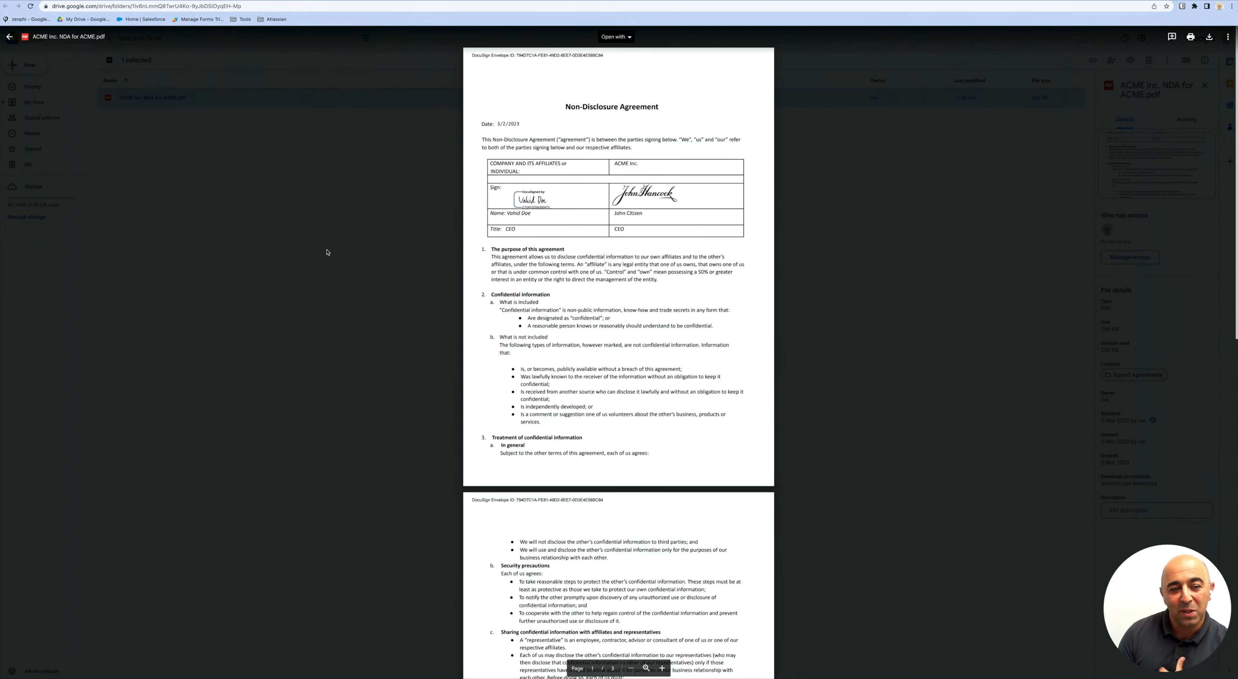
key(Escape)
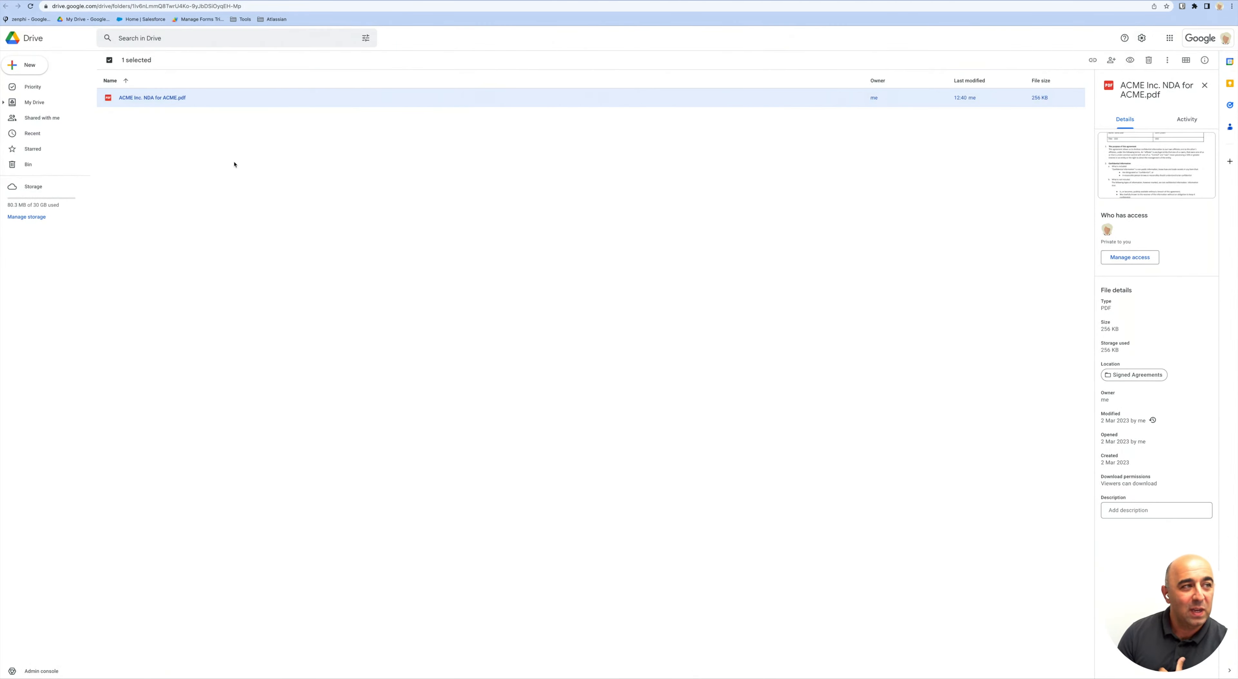
click(64, 1)
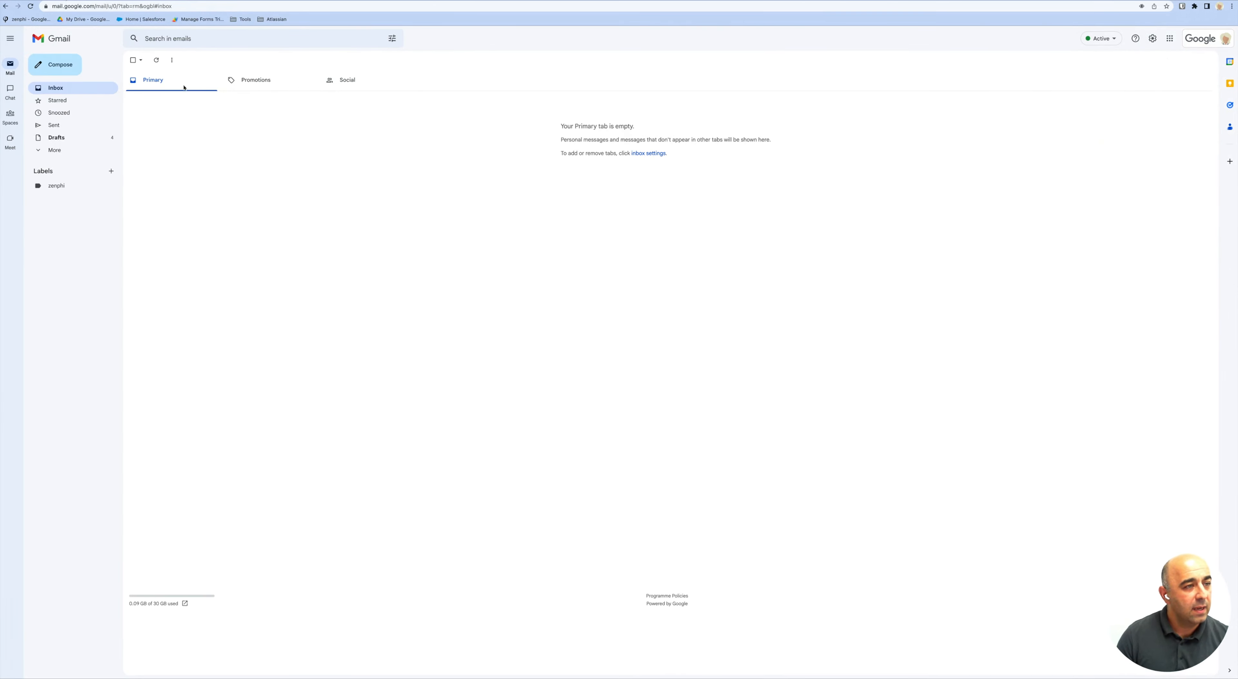
Refresh Gmail, read the new NDA-signed notification with the ACME NDA PDF, then return to Zenphi.
click(155, 60)
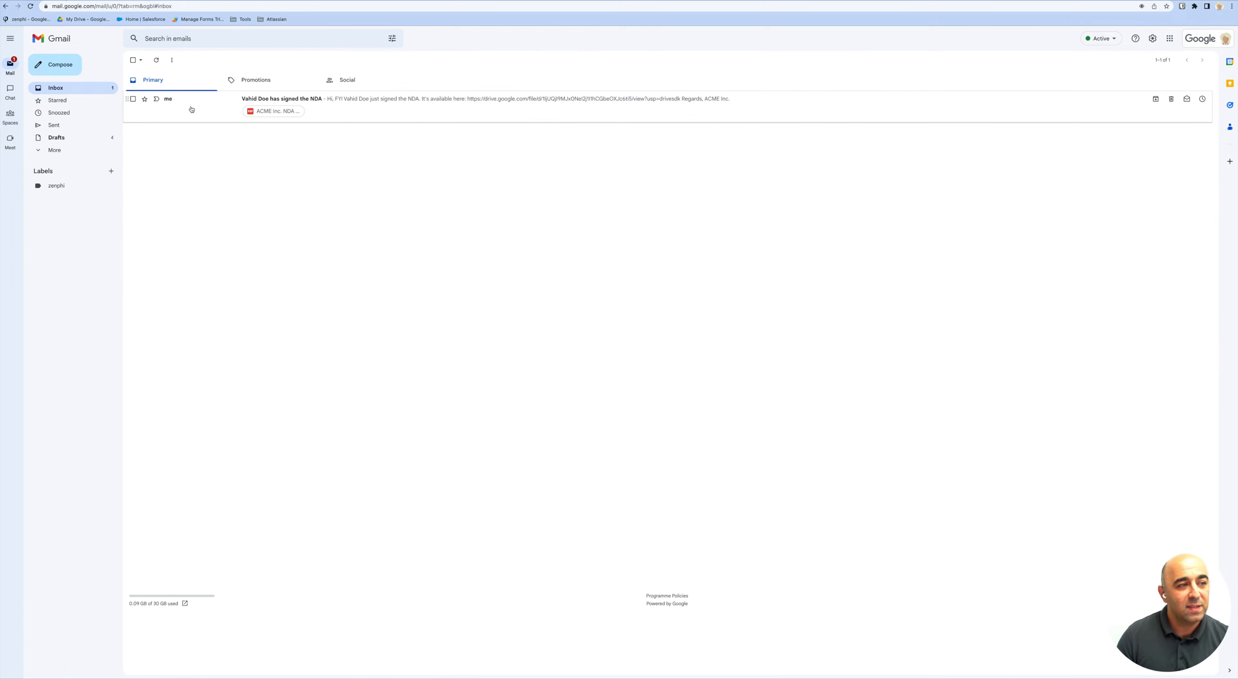
click(325, 112)
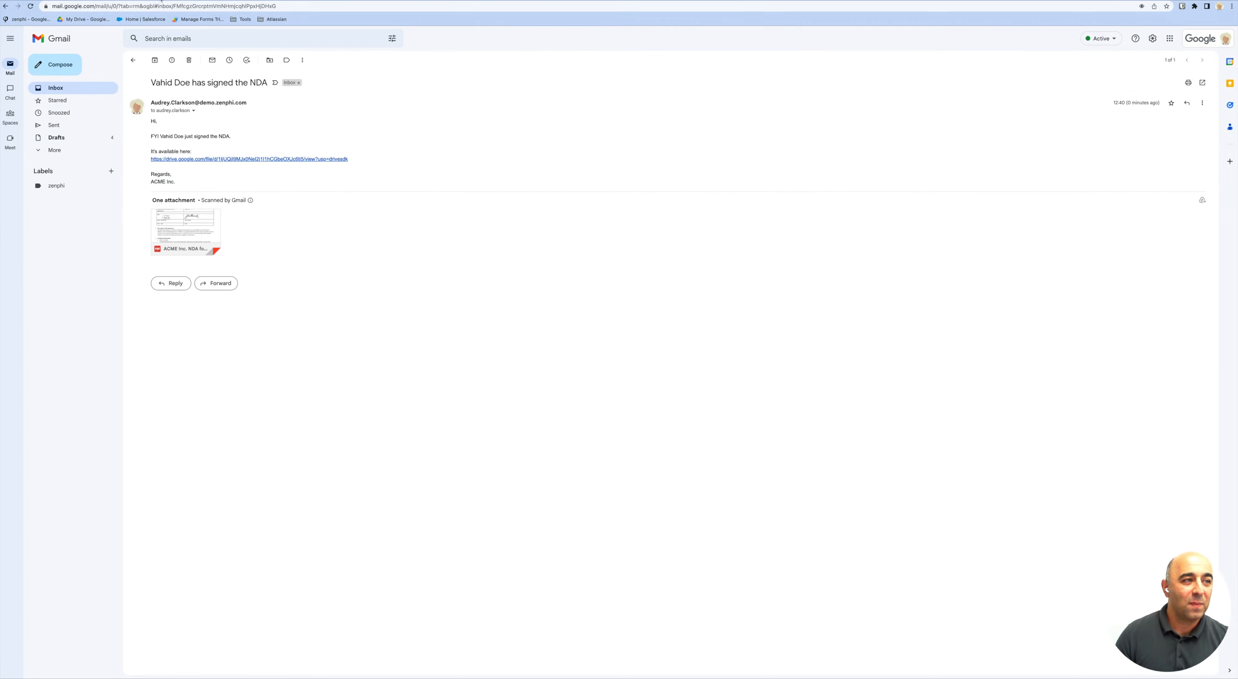
click(163, 1)
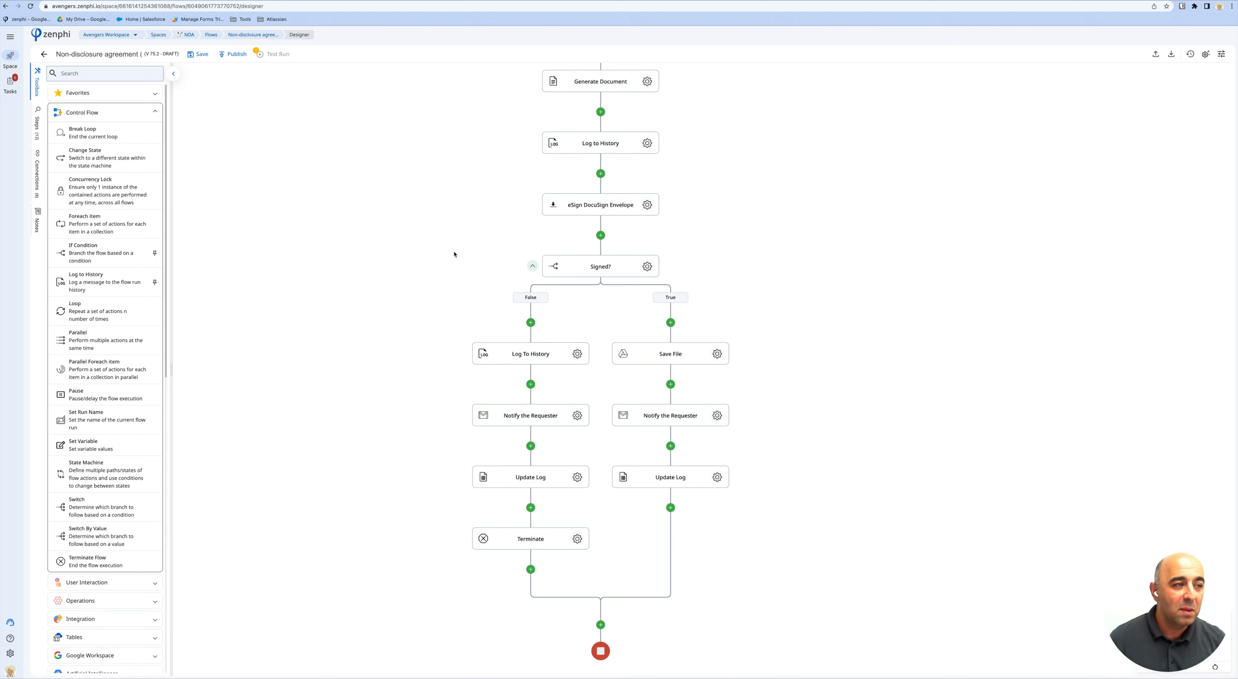
Bring the Add to Log step into view and collapse the Control Flow toolbox category.
scroll(454, 255, up, 2)
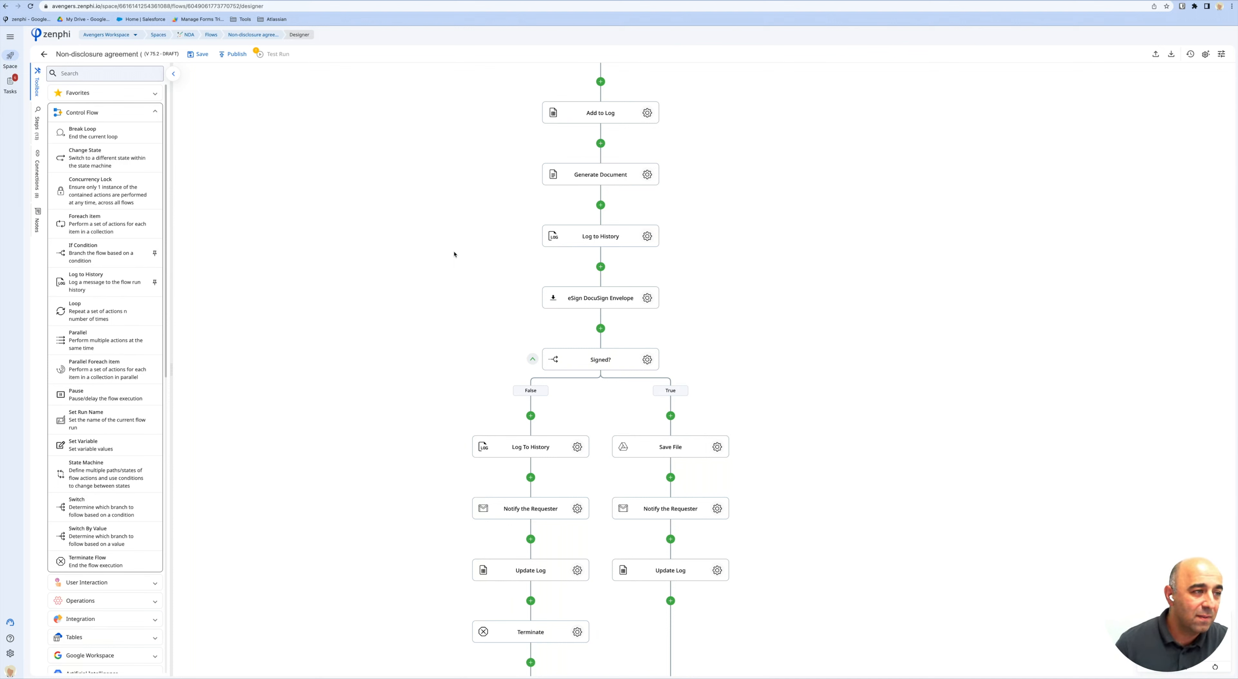
click(154, 117)
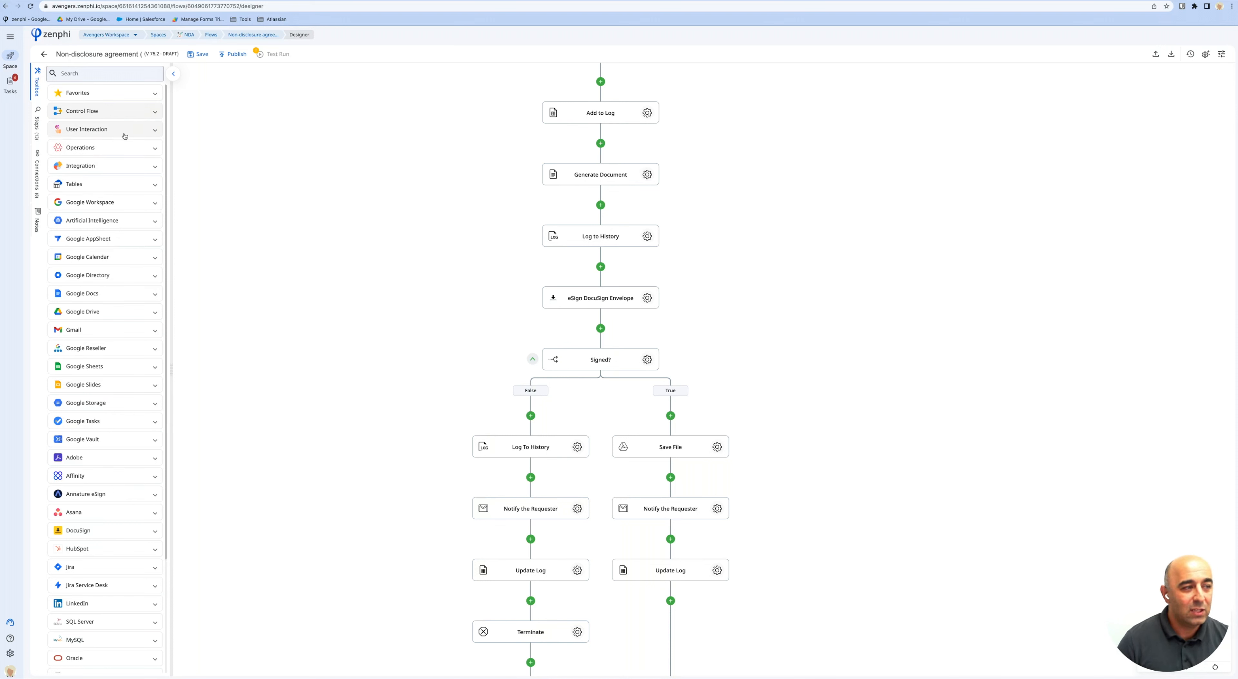
Add an Assign Task step from Favorites below Generate Document and open its settings.
click(104, 94)
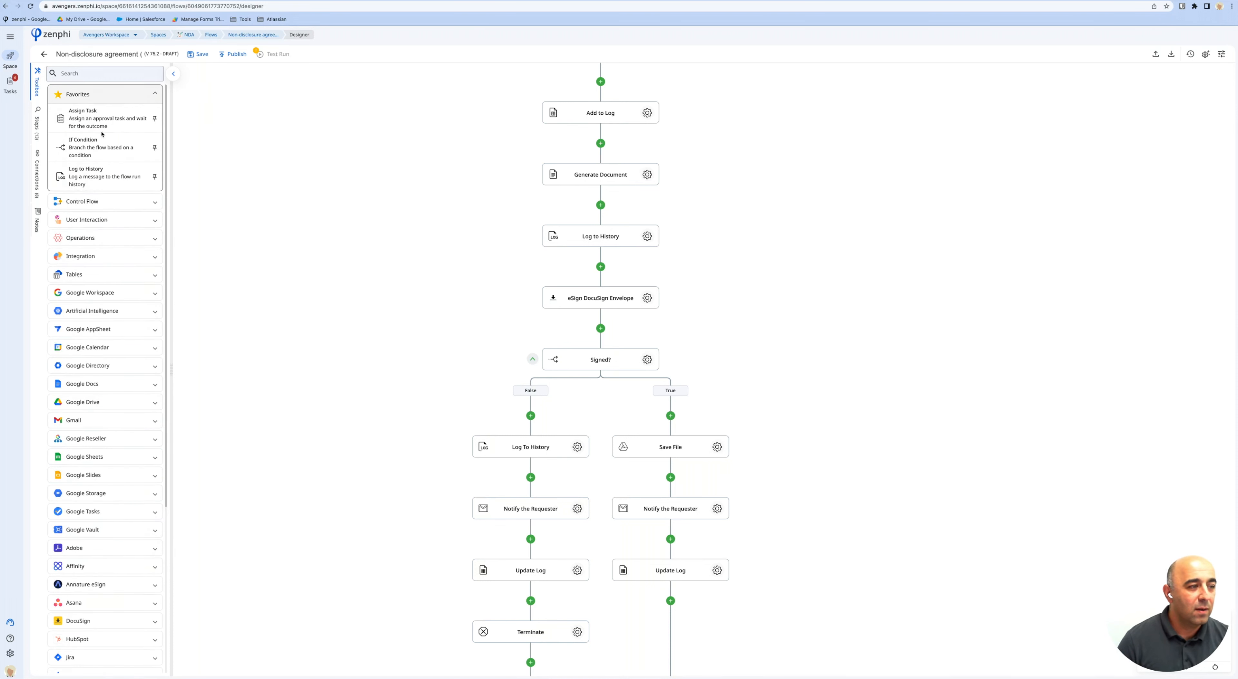
drag(84, 124, 634, 214)
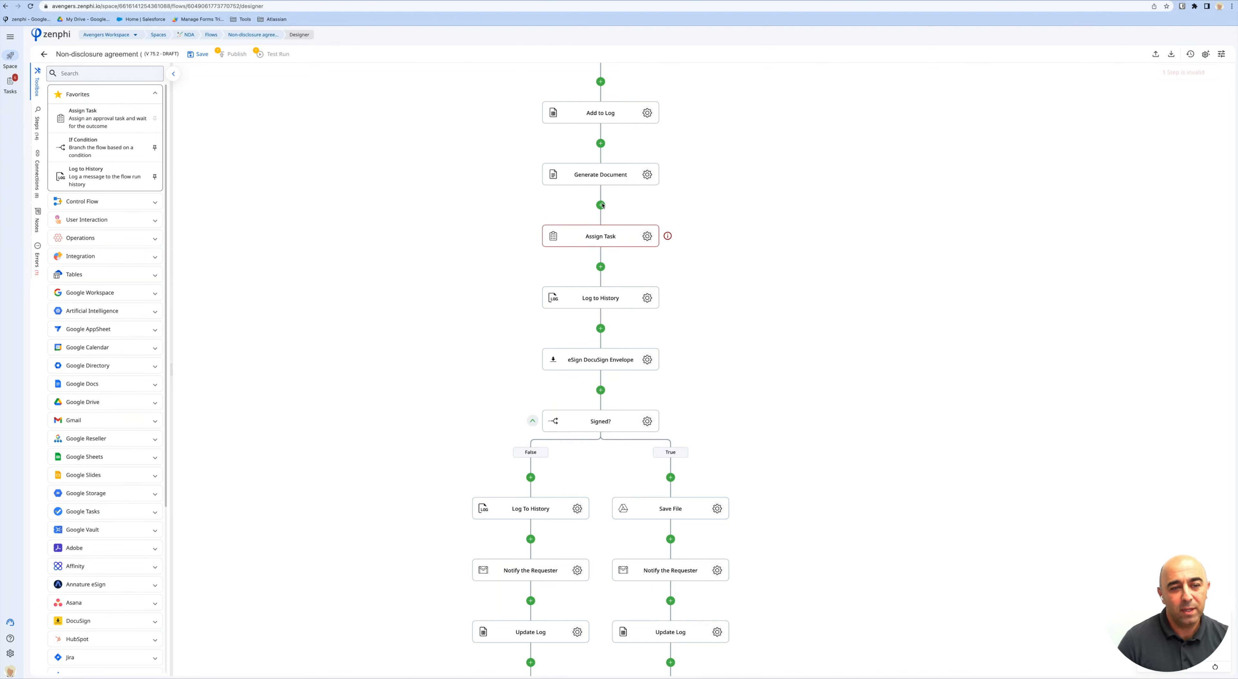
click(648, 236)
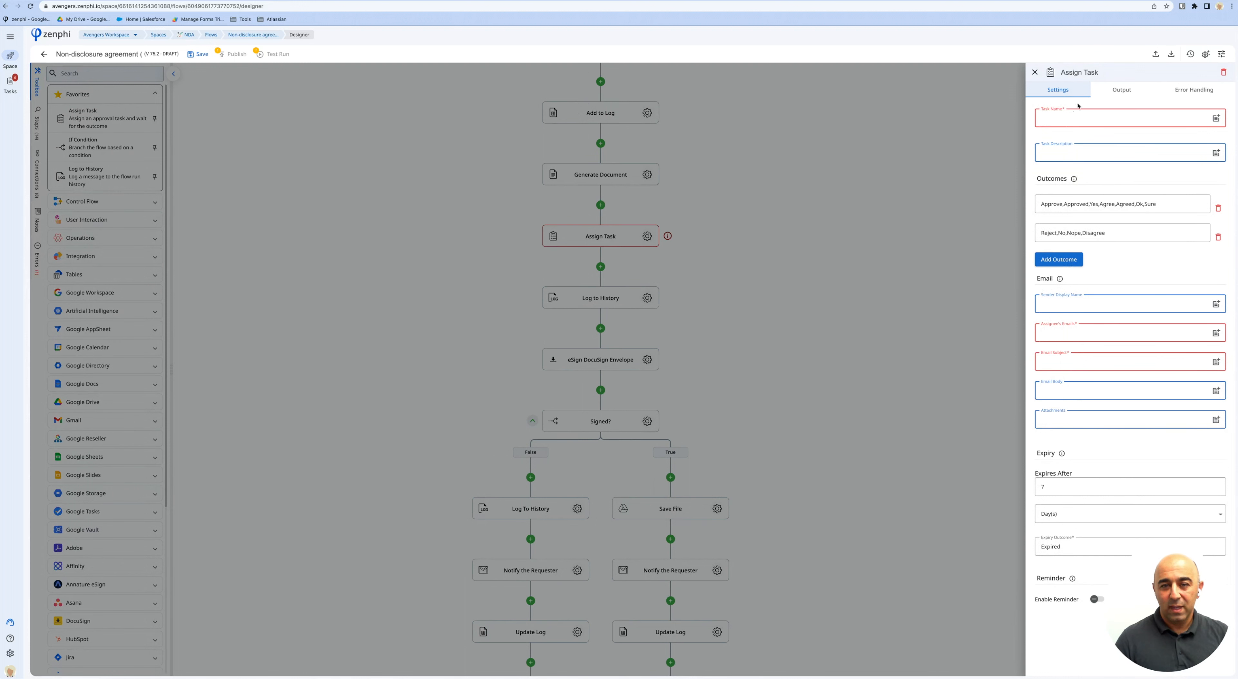
Title the step 'Get legal's approval', set Task Name 'Legal approval', and add an outcome.
click(1079, 72)
text(G)
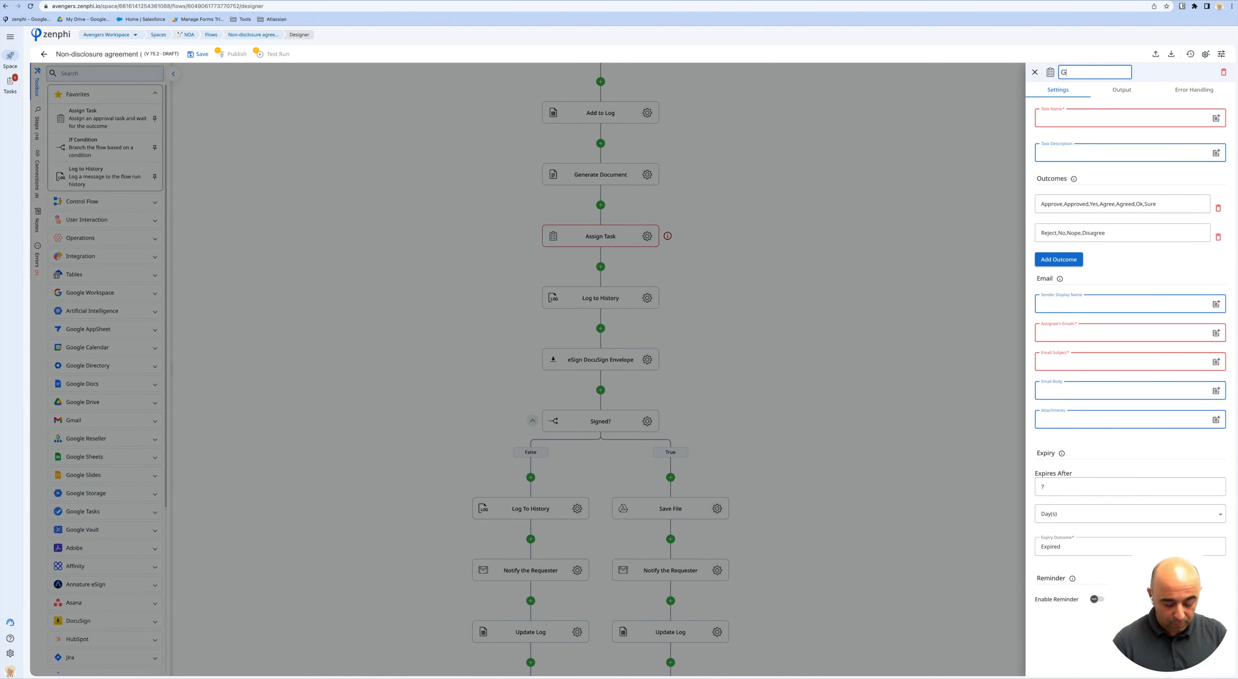
text(et leg)
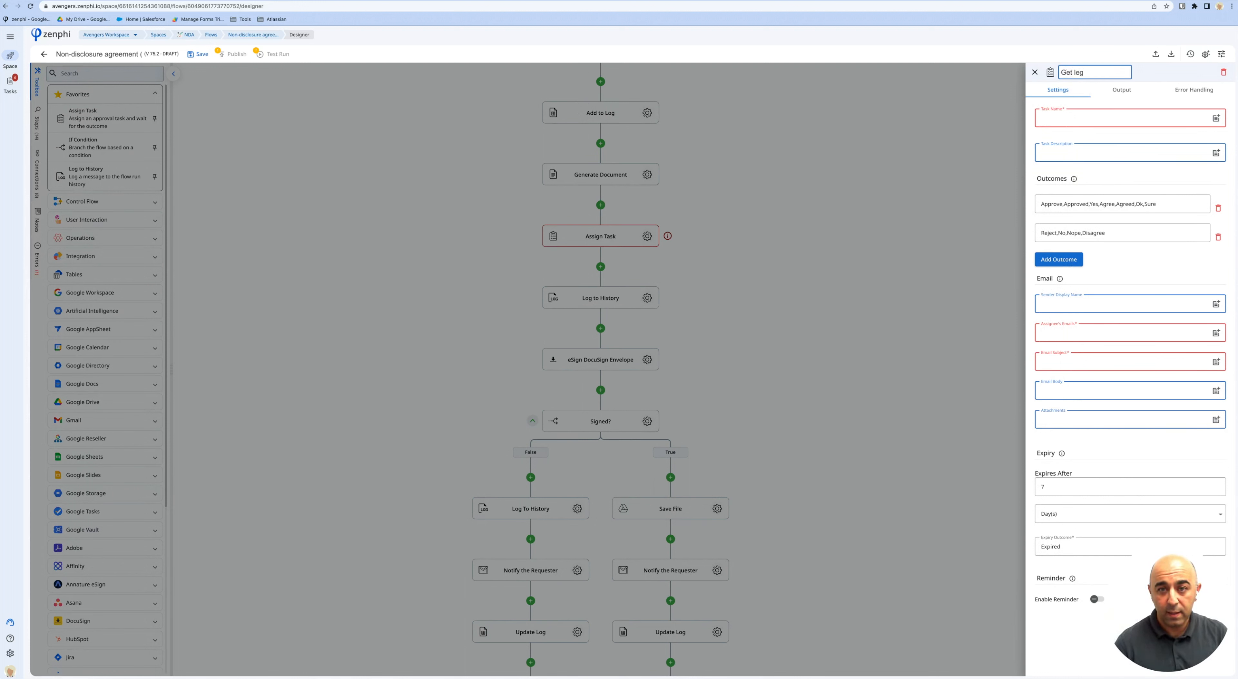
text(al's approval)
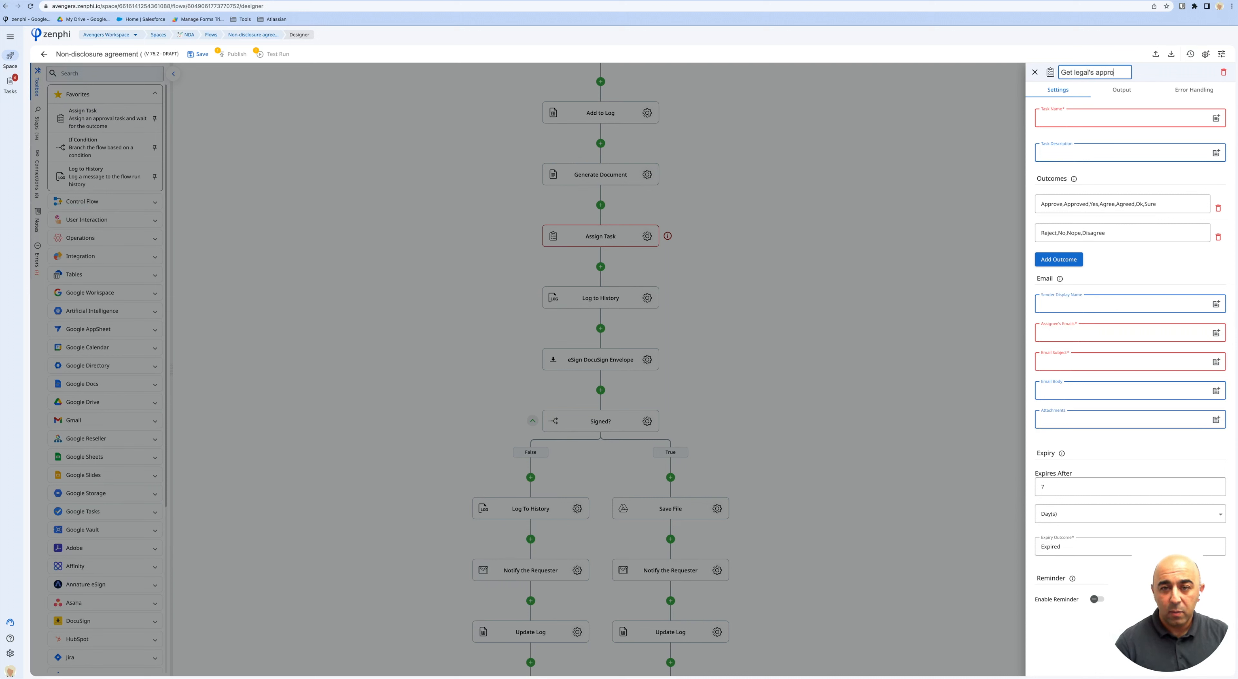
click(1081, 119)
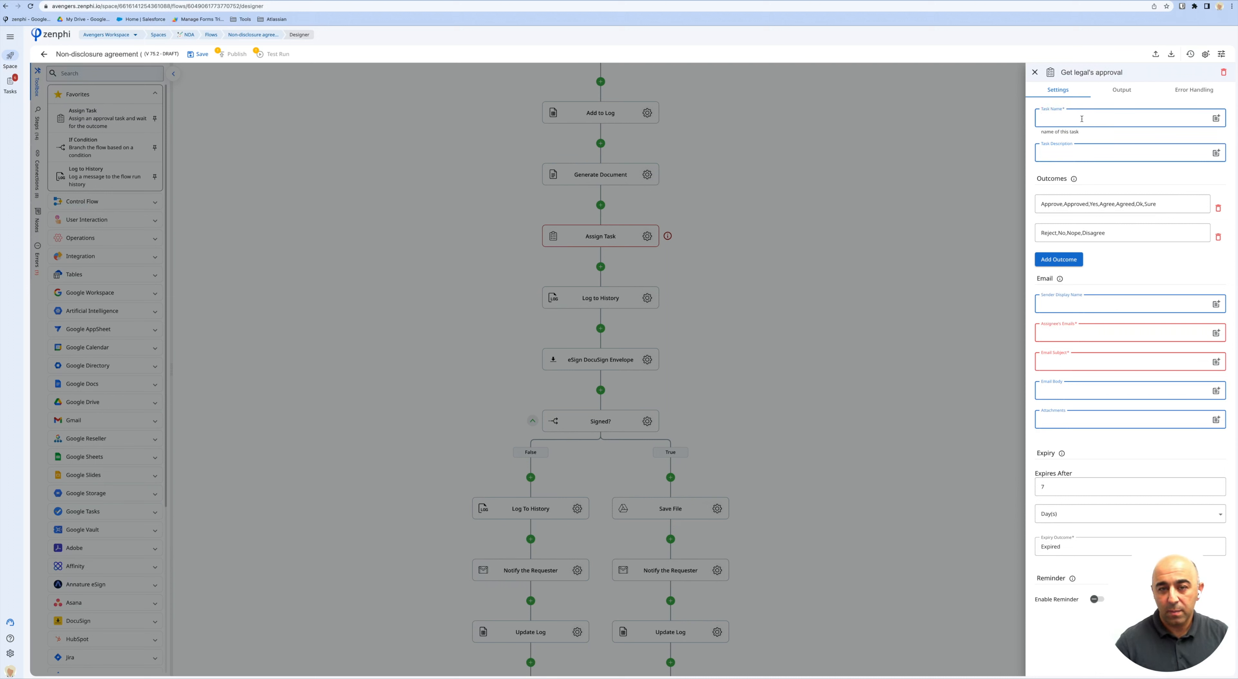
text(Legal approval)
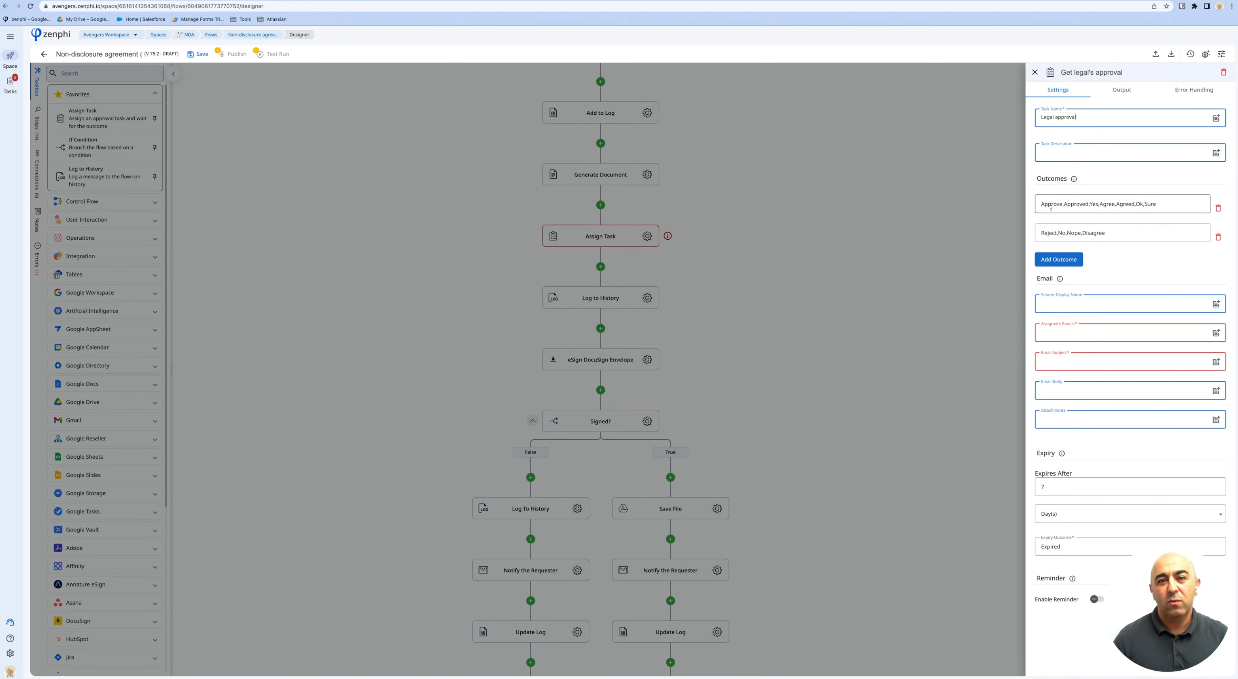
click(1054, 263)
Remove the empty third outcome and assign the task to the Initiator Email.
click(1054, 265)
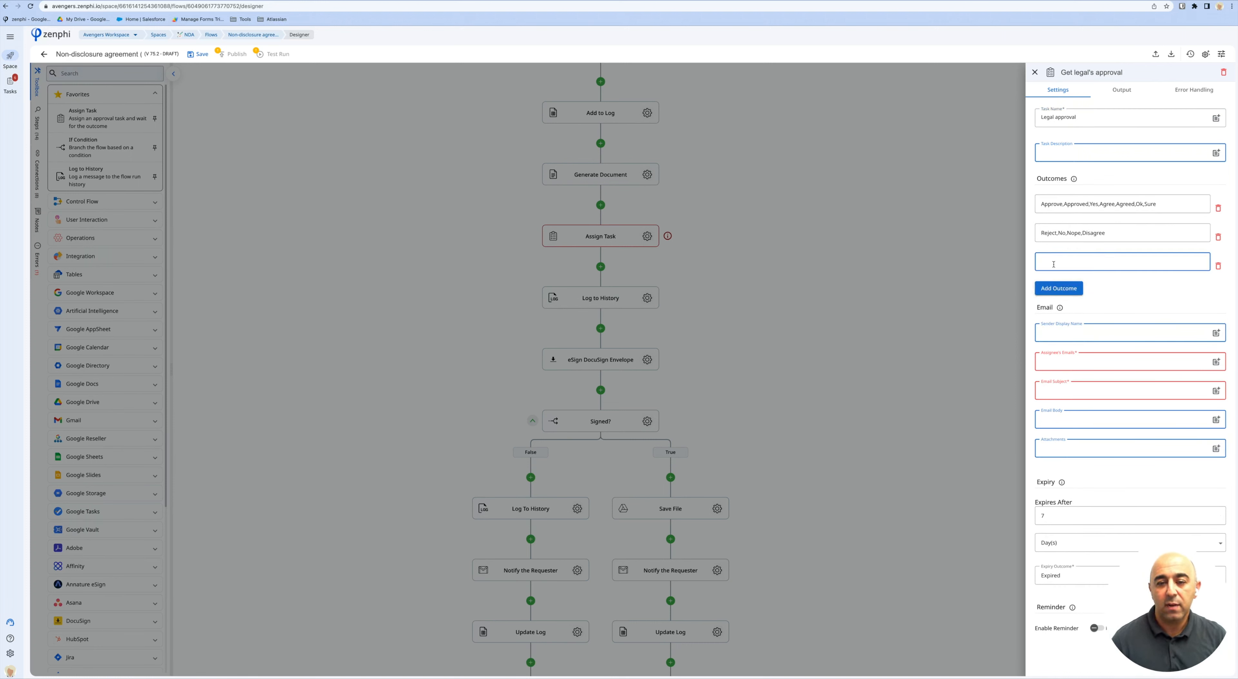
click(1219, 267)
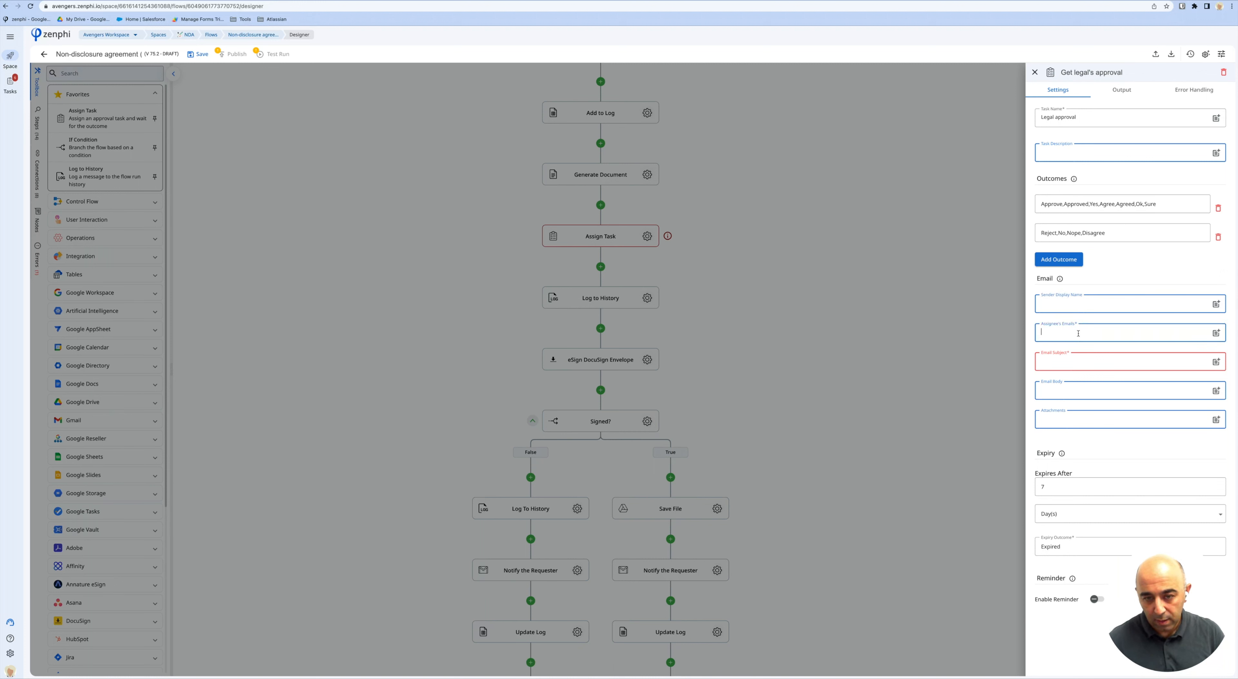
click(1160, 331)
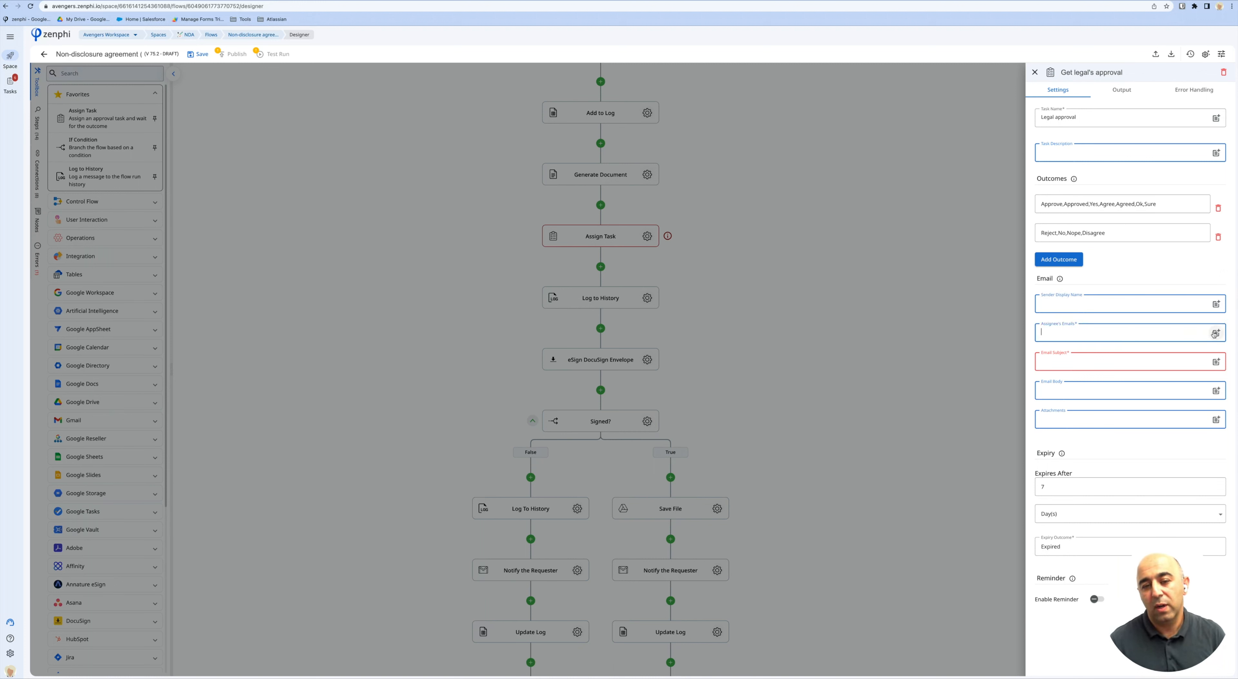
click(1214, 334)
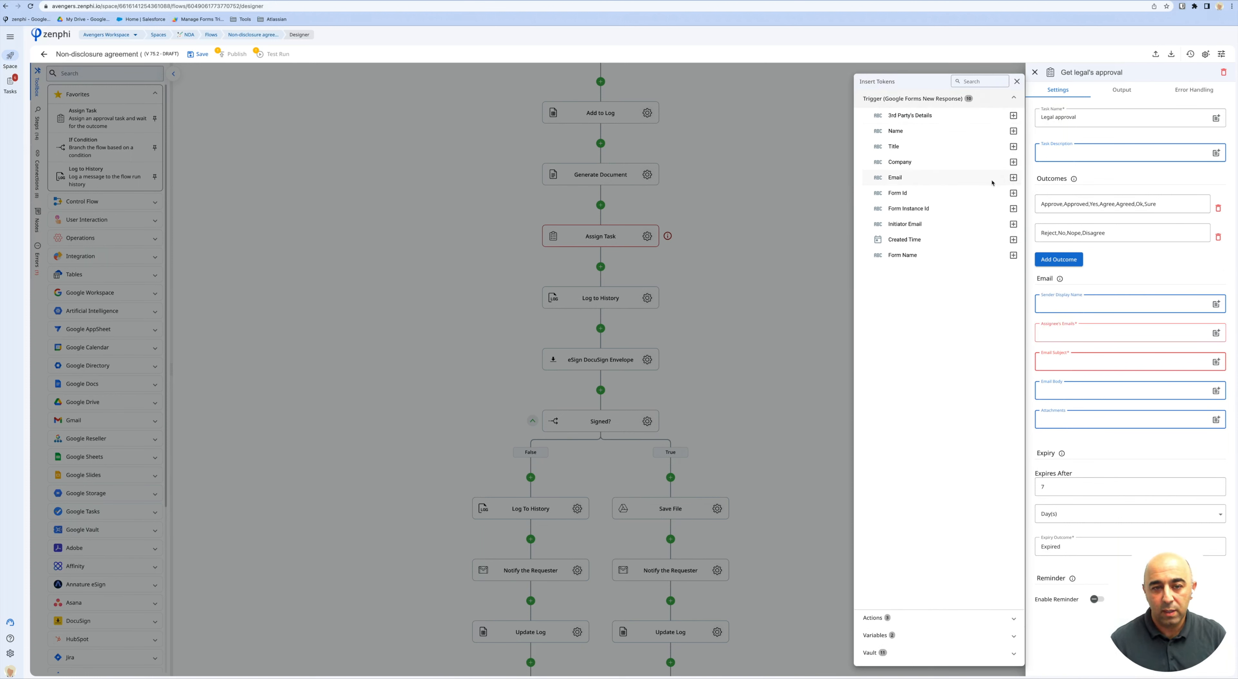
click(1013, 224)
click(1106, 366)
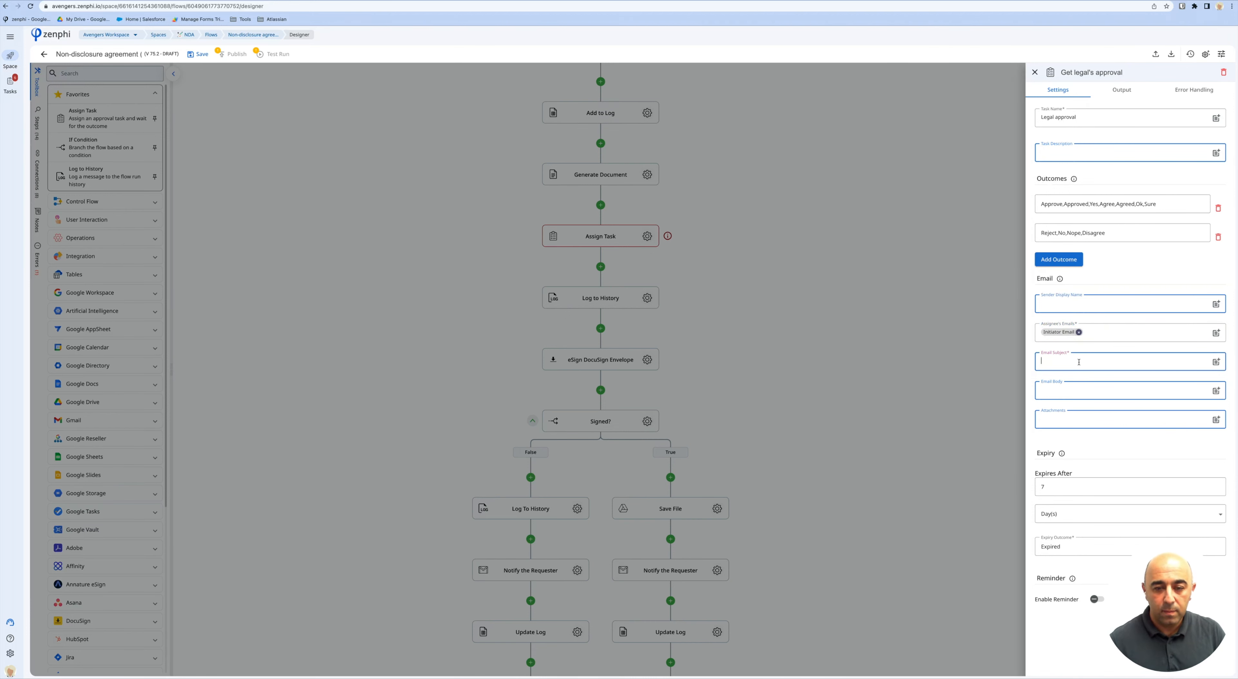
text(NDA request f)
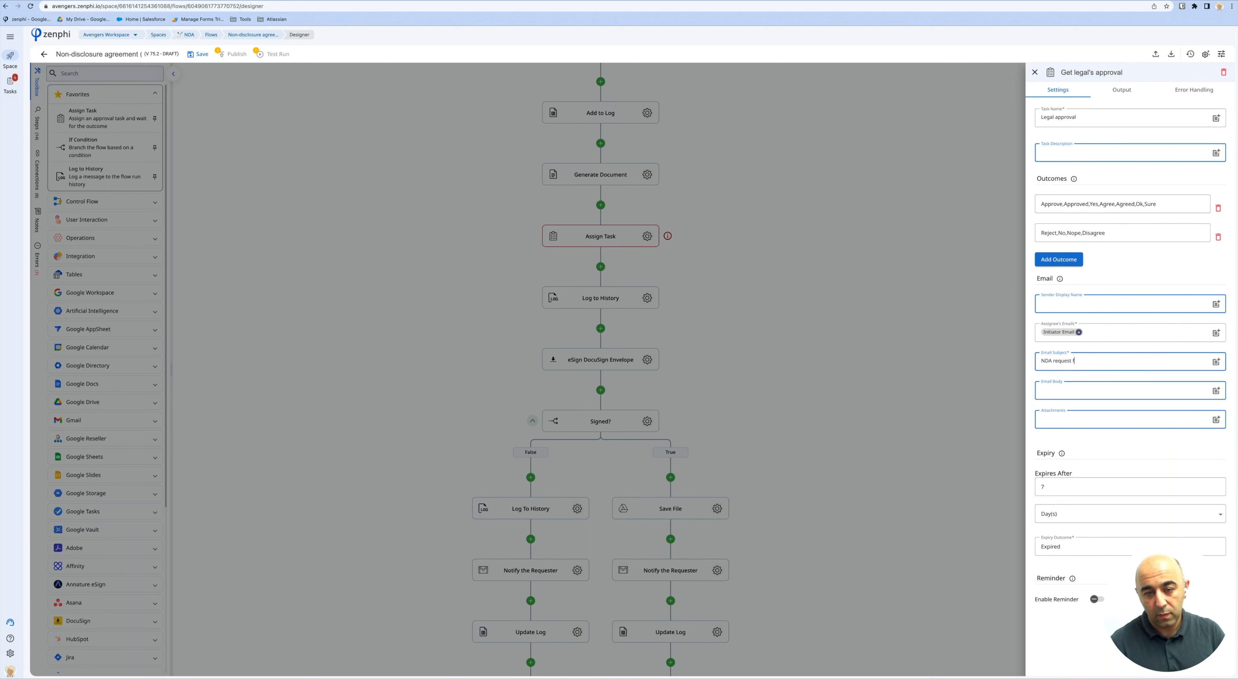
text(or @)
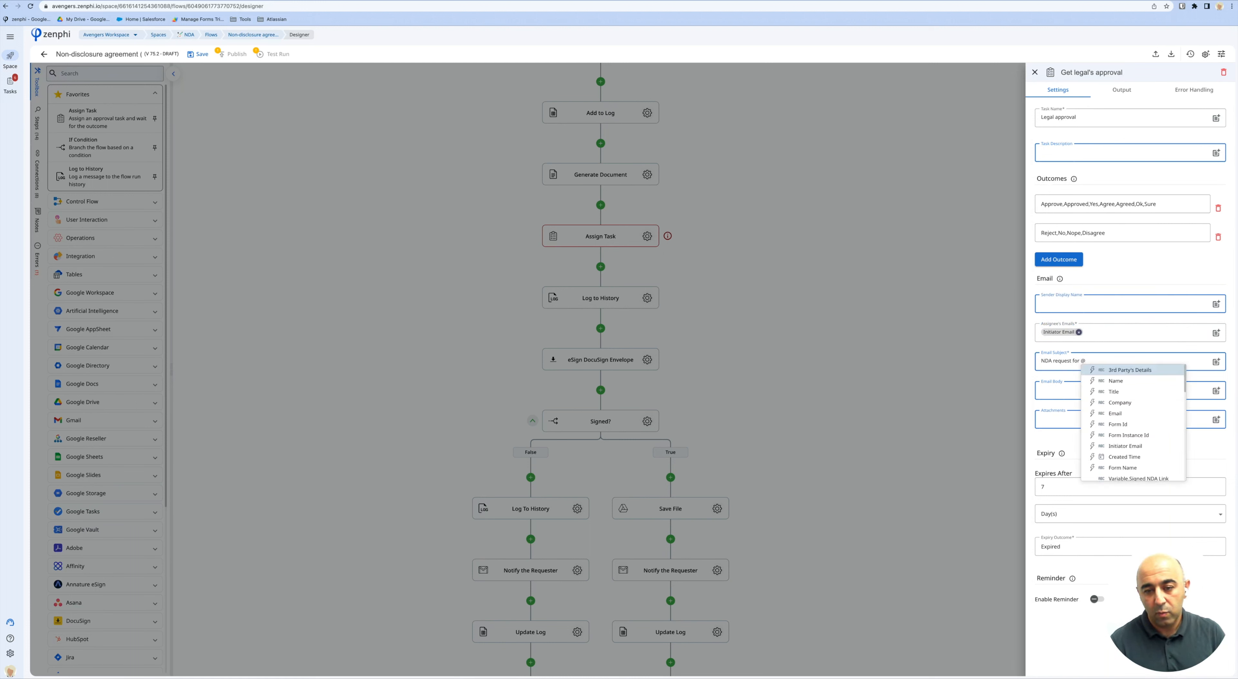
text(na)
key(Return)
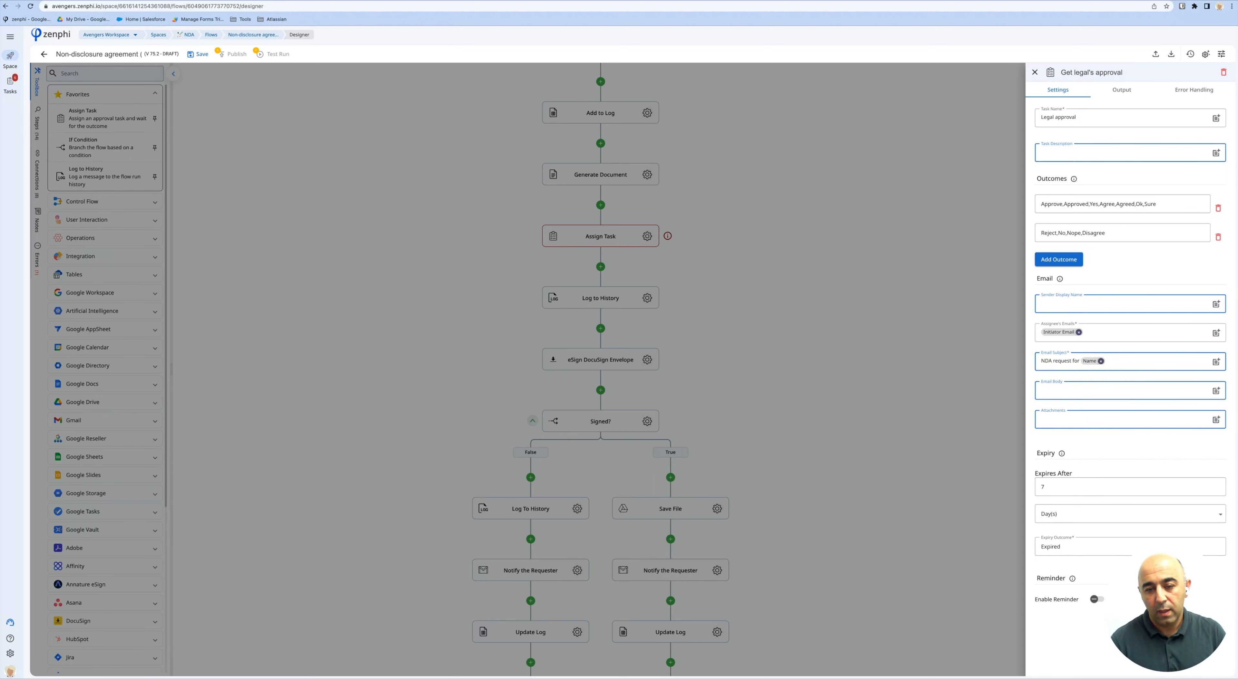
text(from @cop)
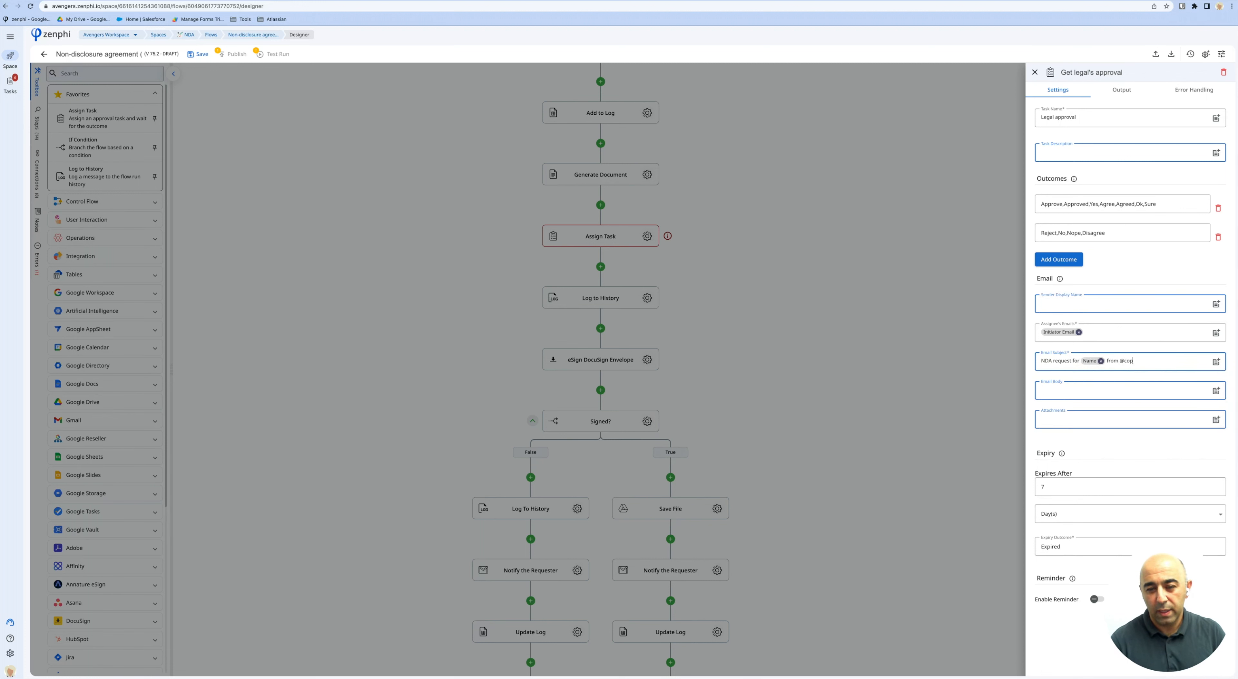
key(BackSpace)
key(Return)
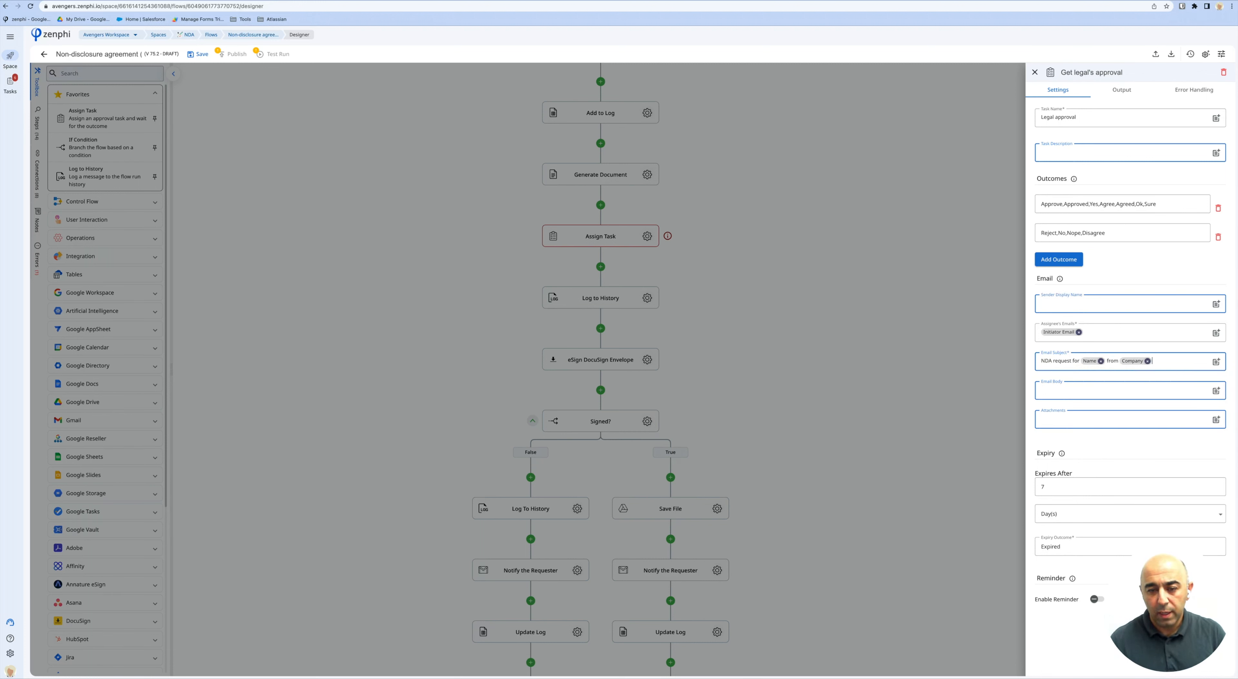
click(1059, 392)
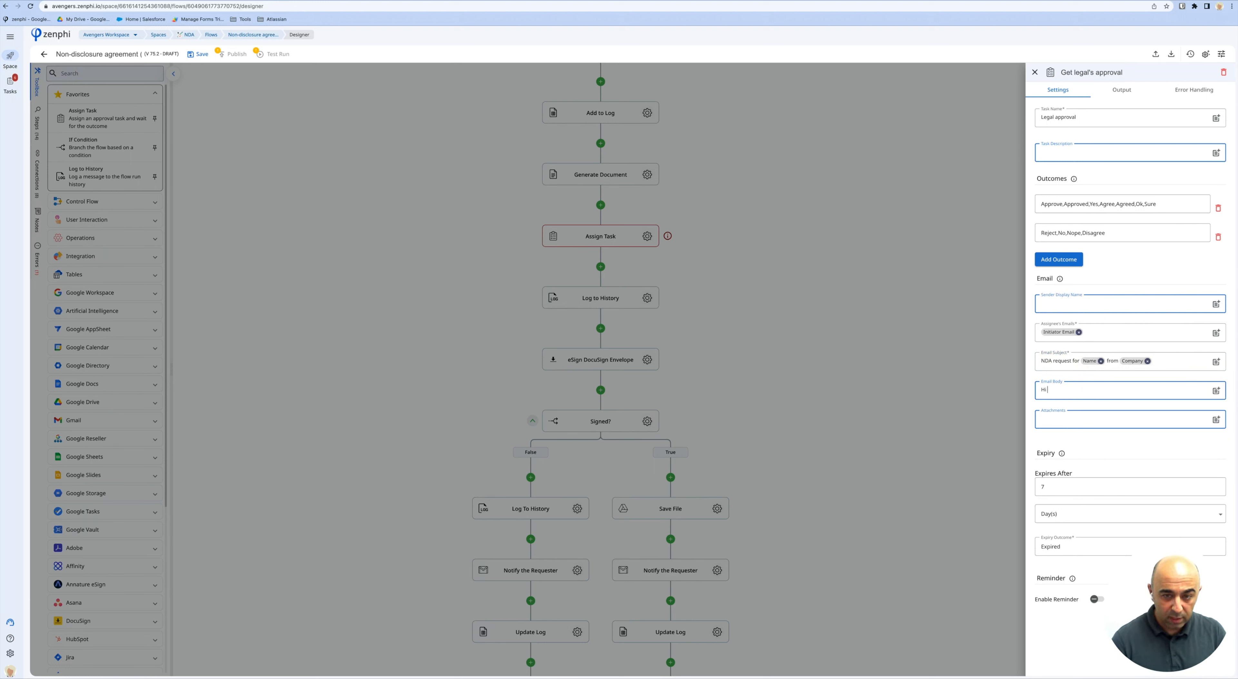
text(Hi)
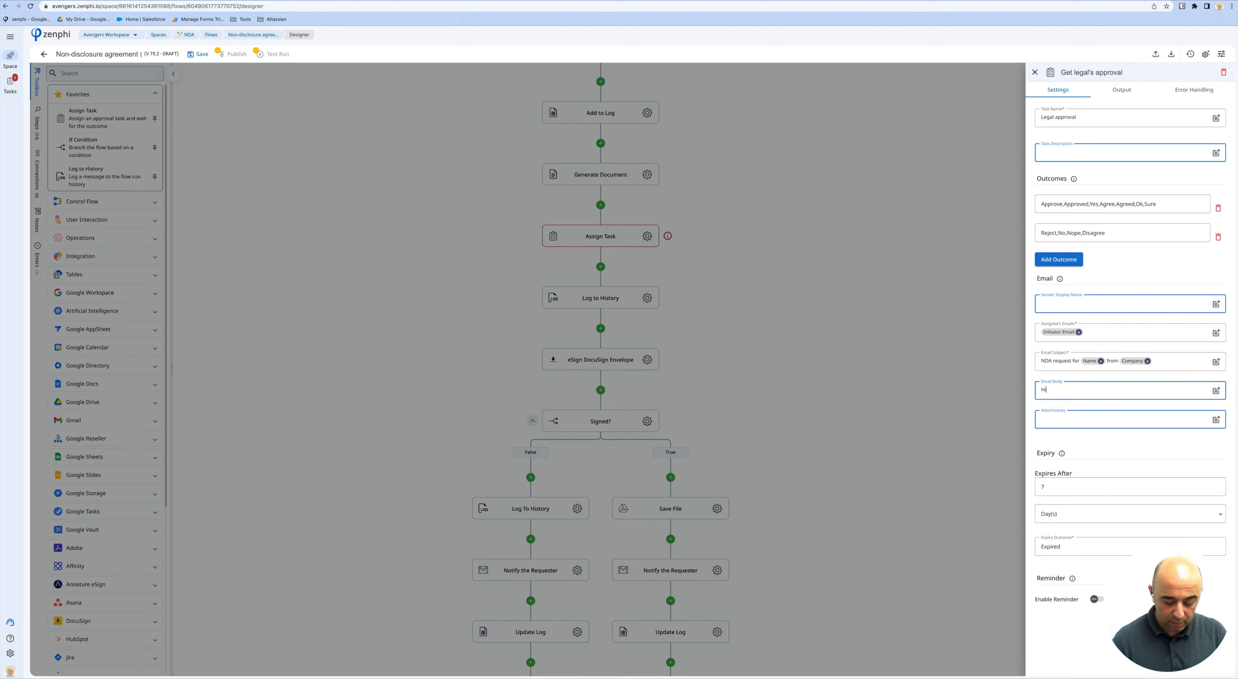
text(,)
key(Return)
text(Please )
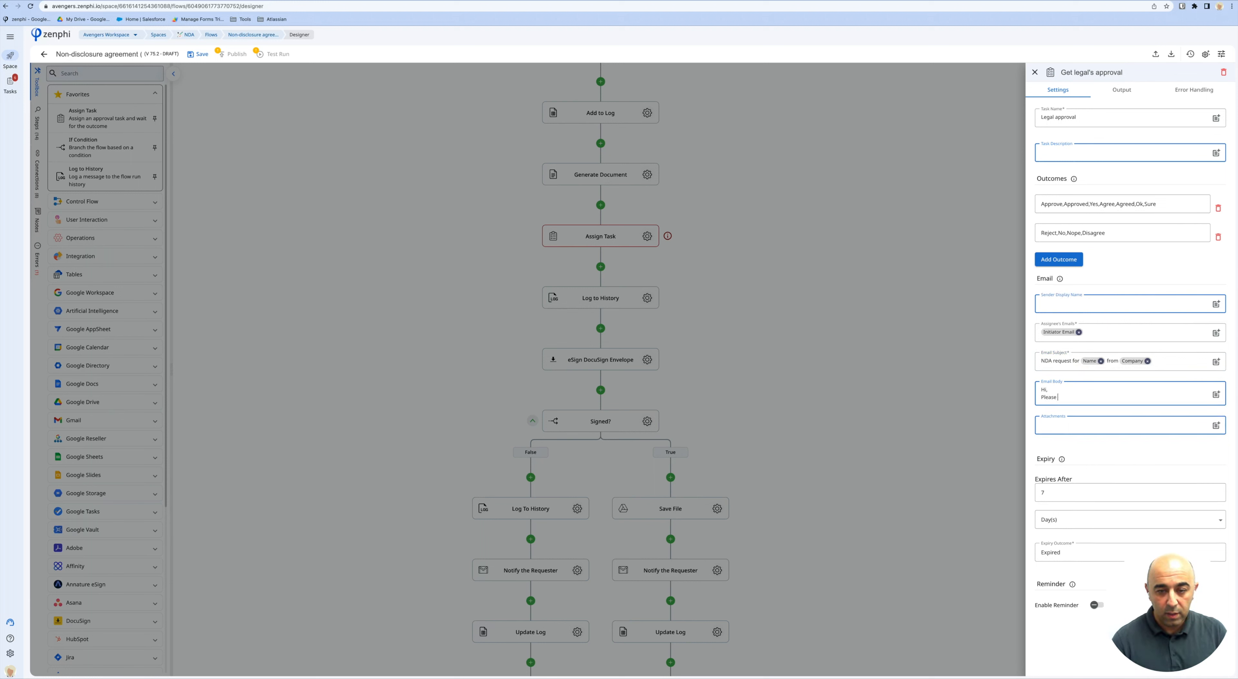
text(review the attached)
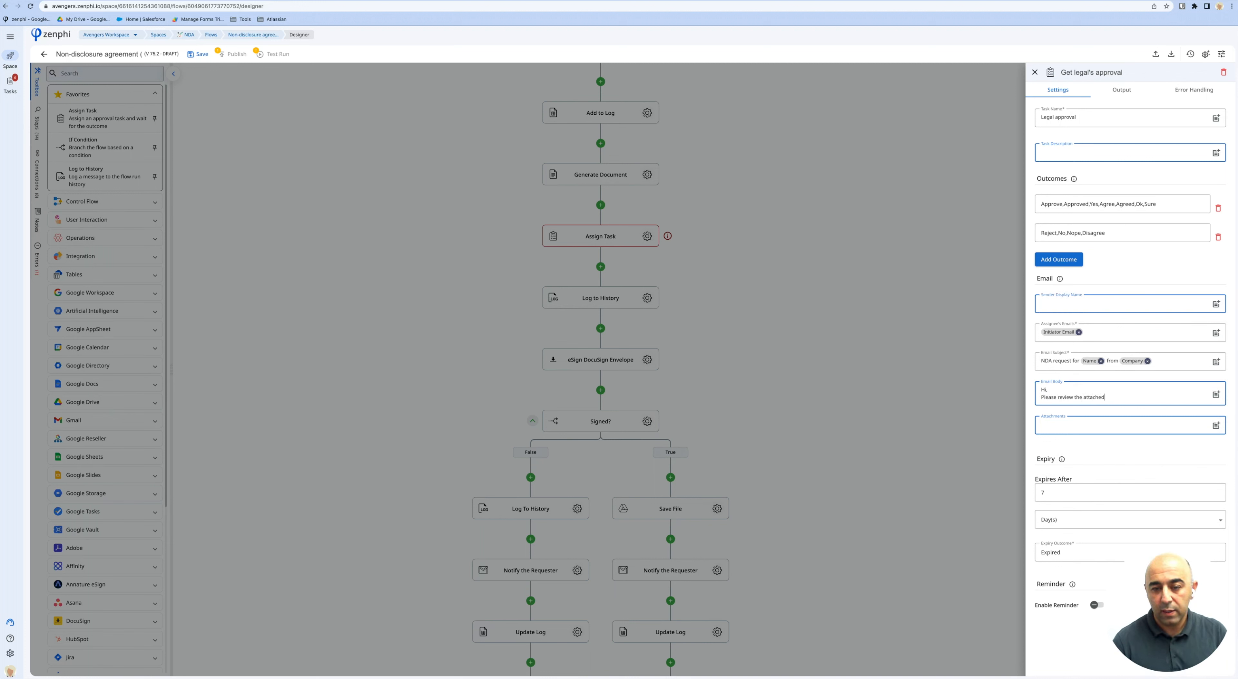
text( NDA which was requested )
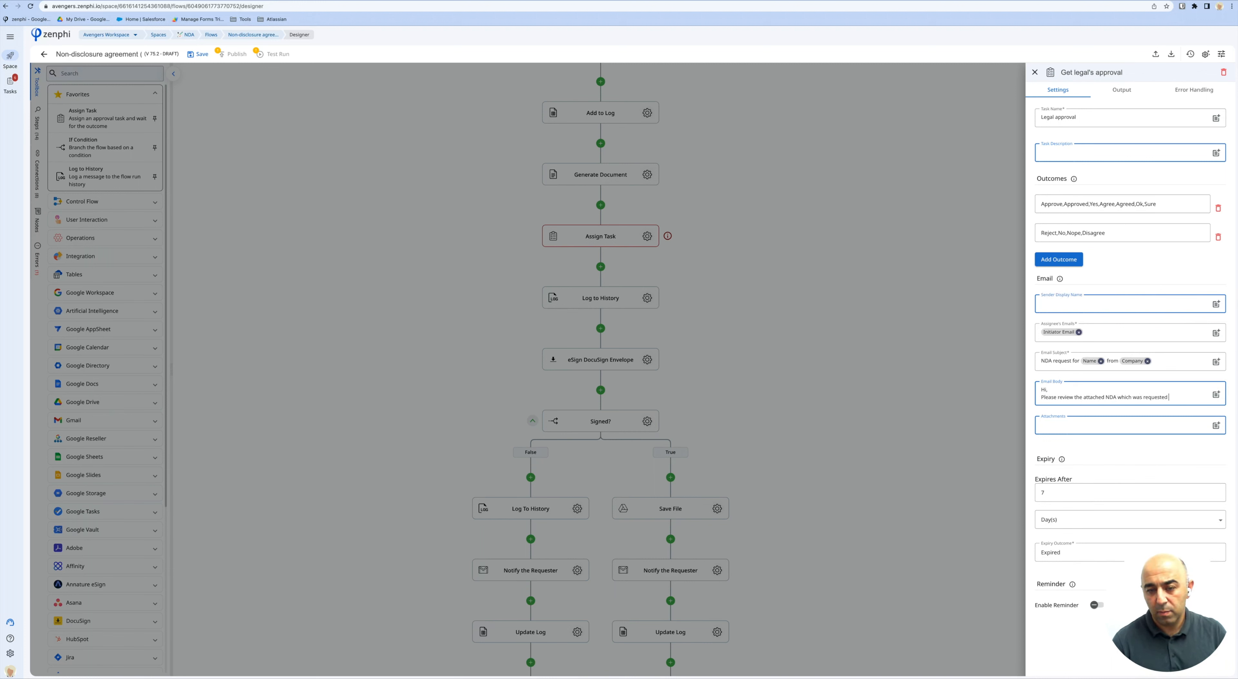
text(by @ini)
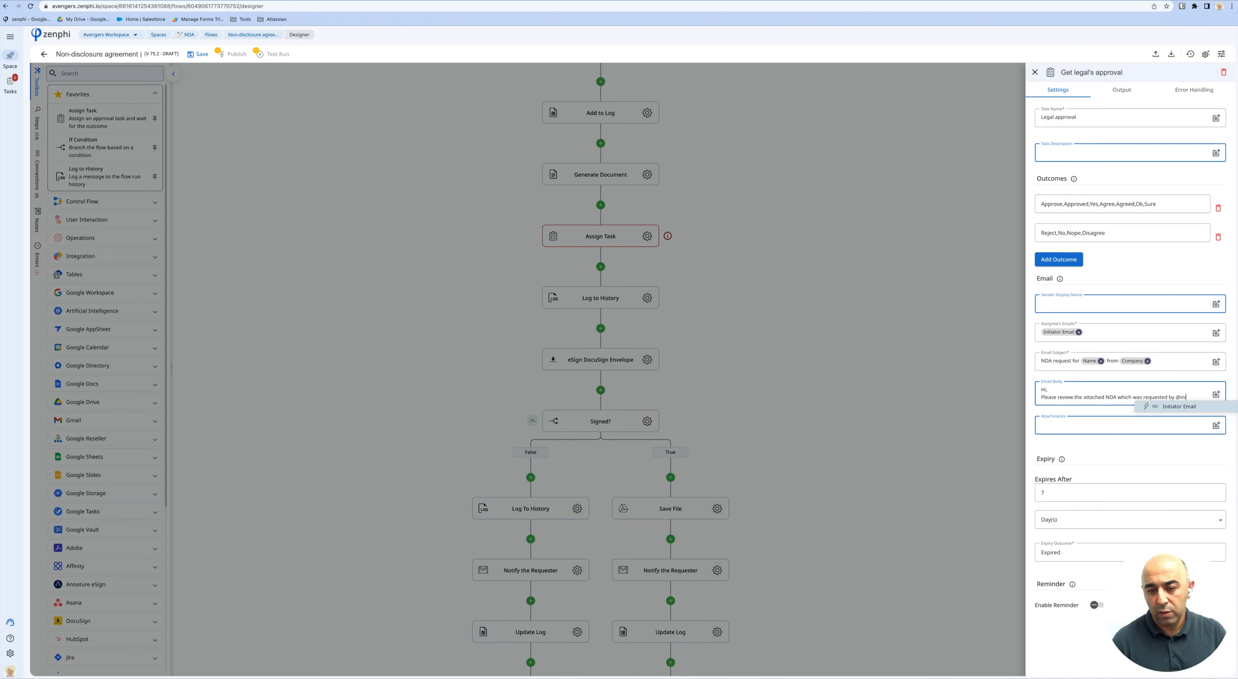
key(Return)
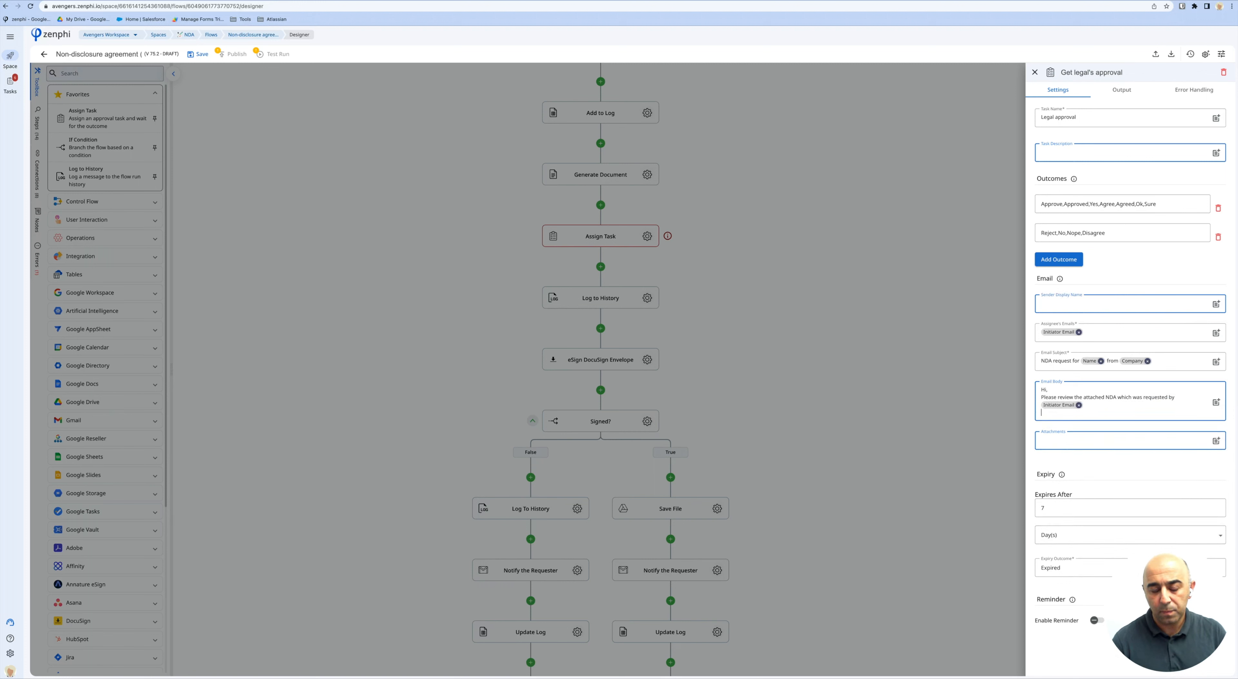
text(and)
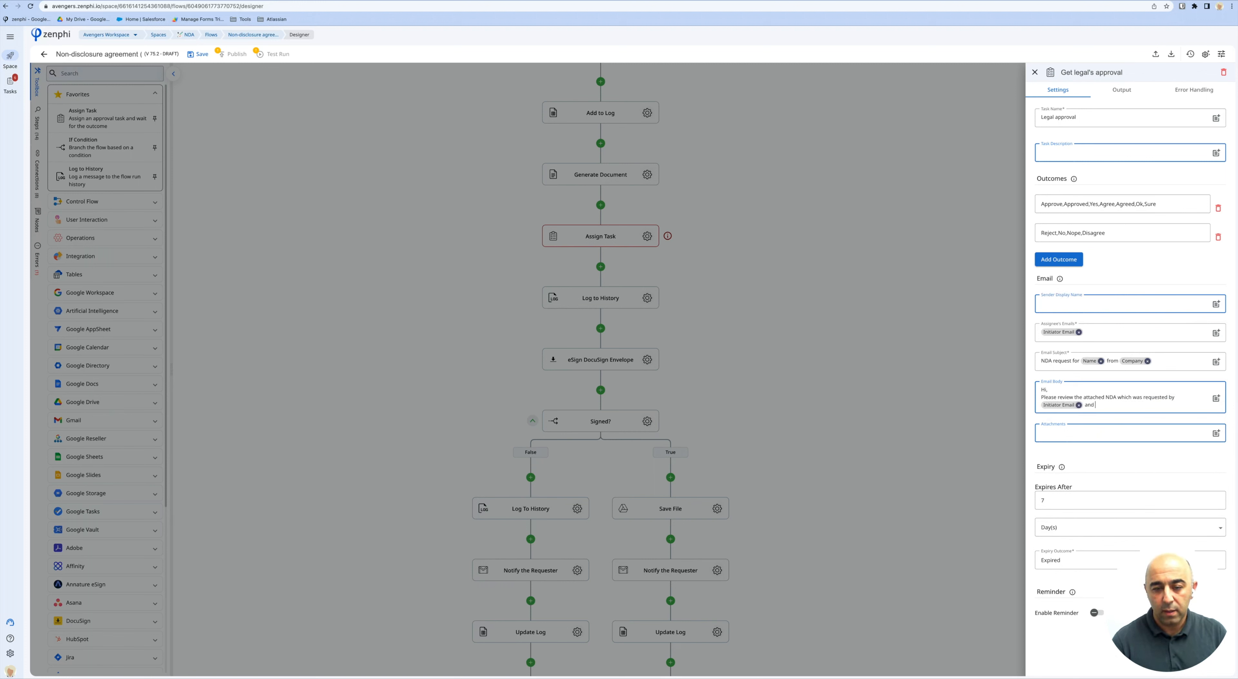
text( approve/reject accordingly)
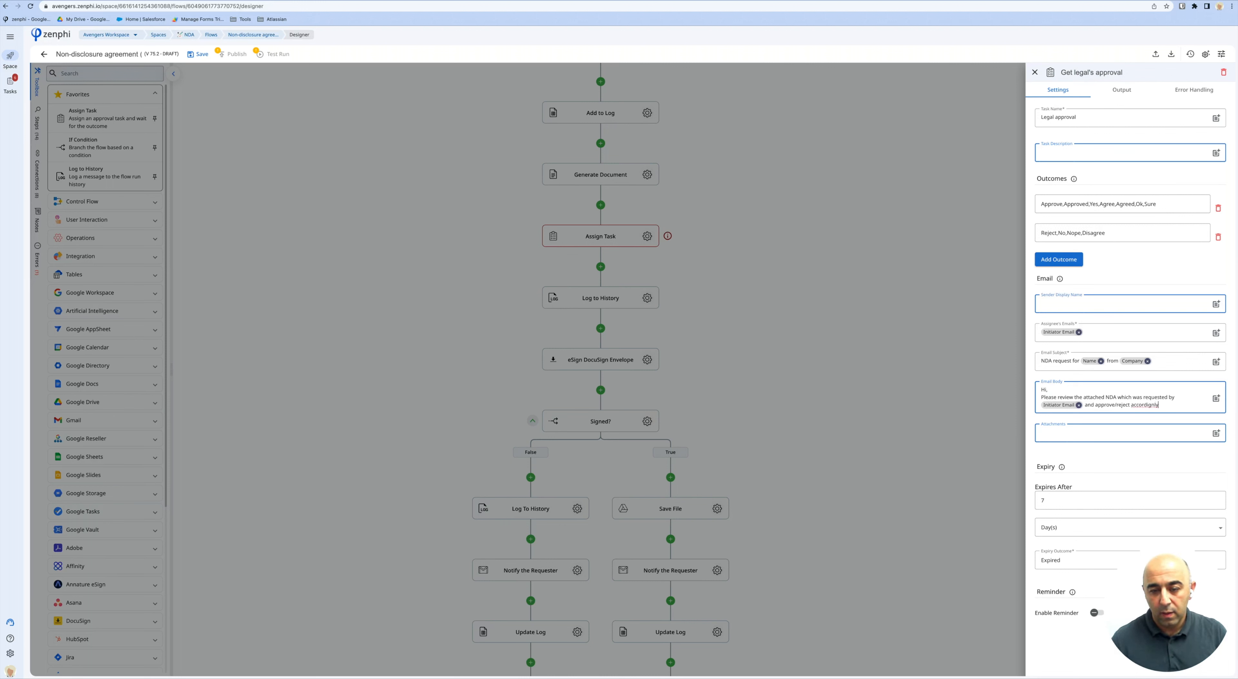
Attach the generated document's PDF File and close the step settings.
click(1064, 427)
click(1029, 433)
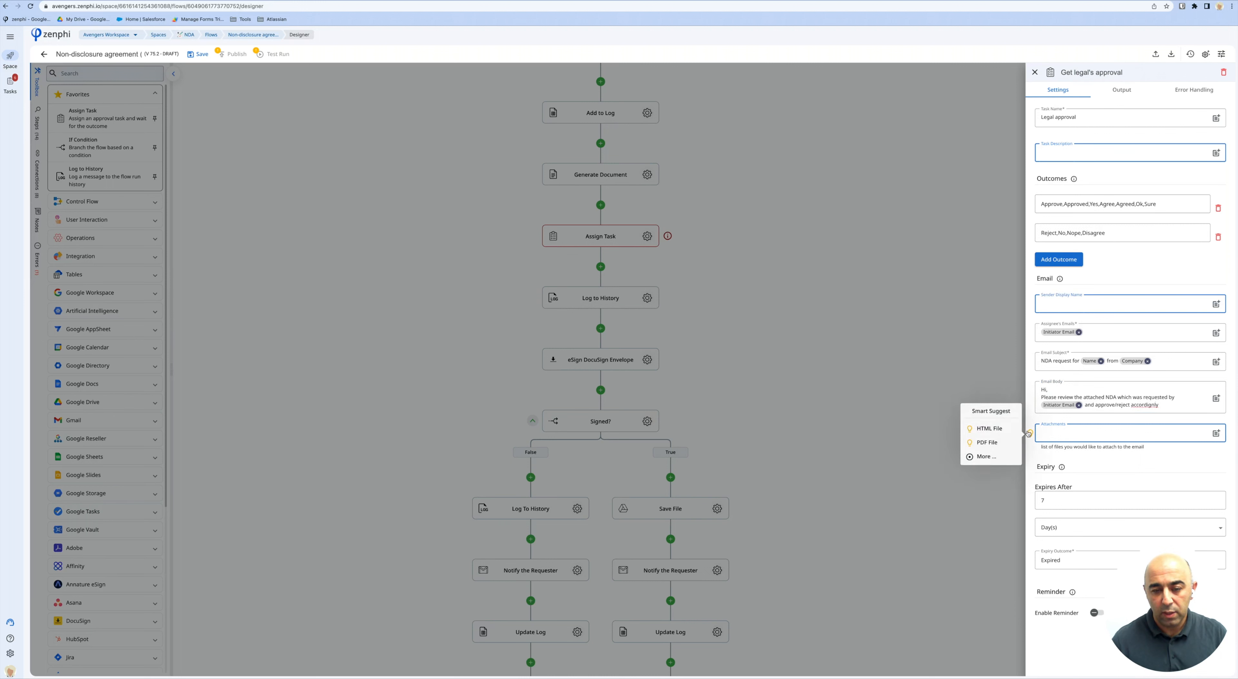
click(999, 444)
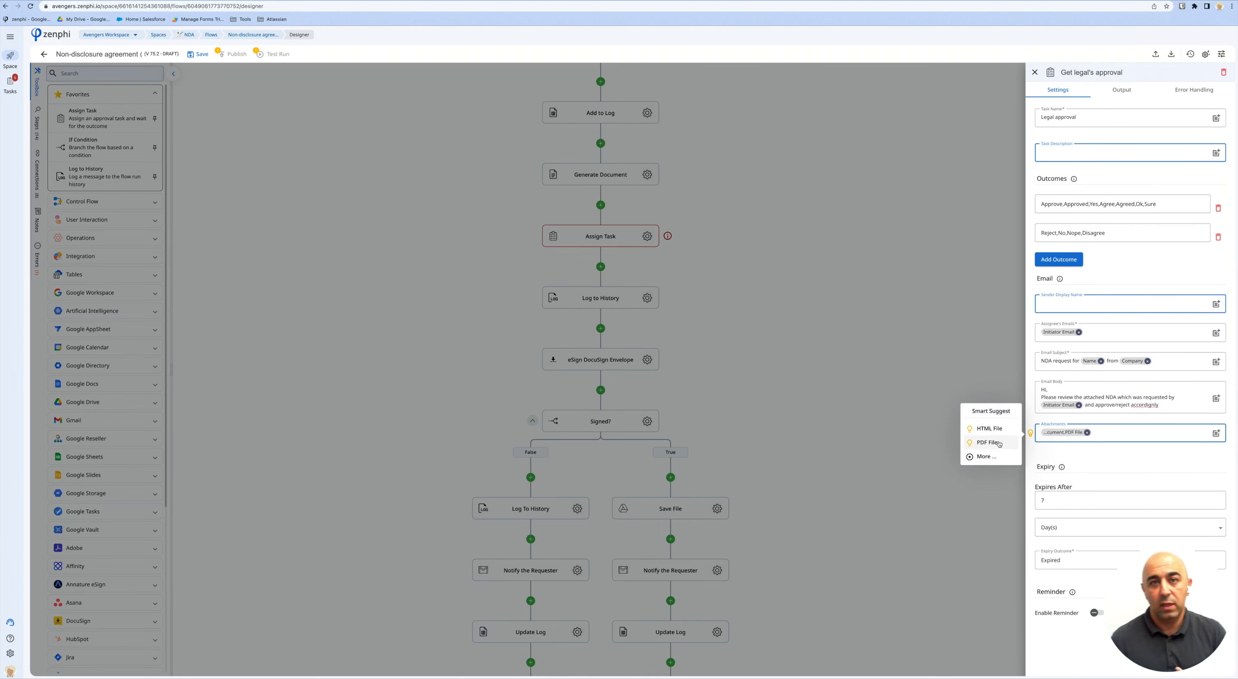
click(676, 303)
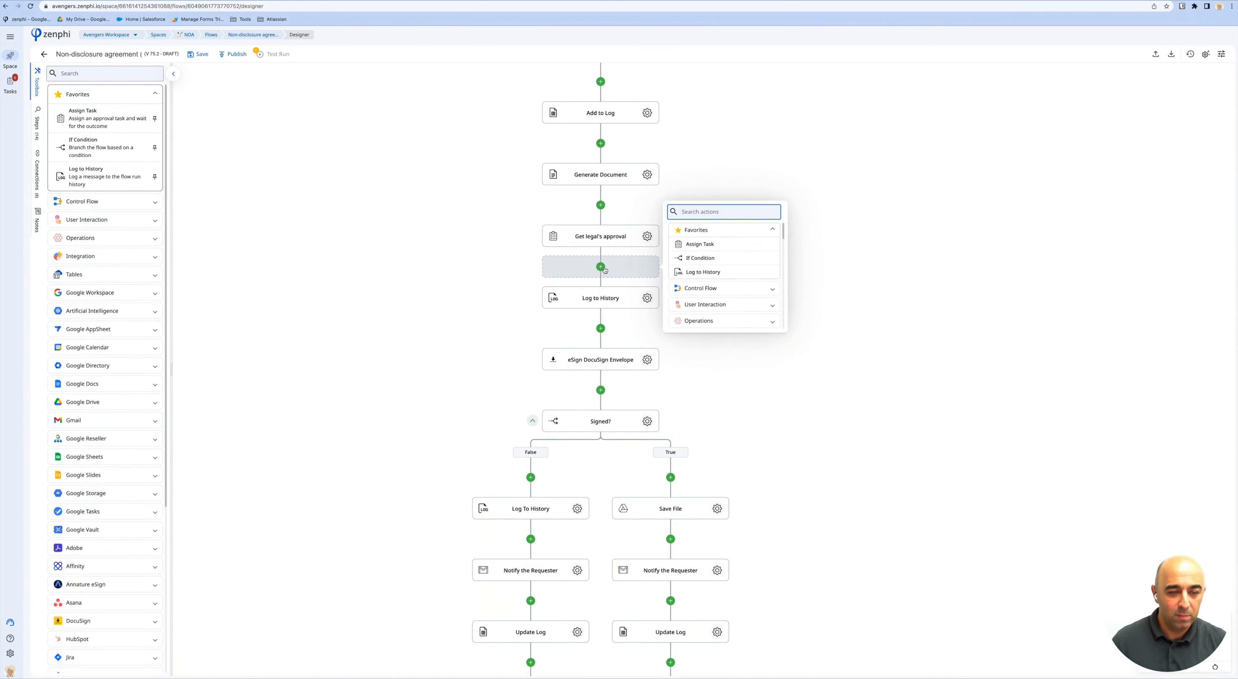
Add a Terminate Flow step after Get legal's approval and save the flow as a draft.
text(term)
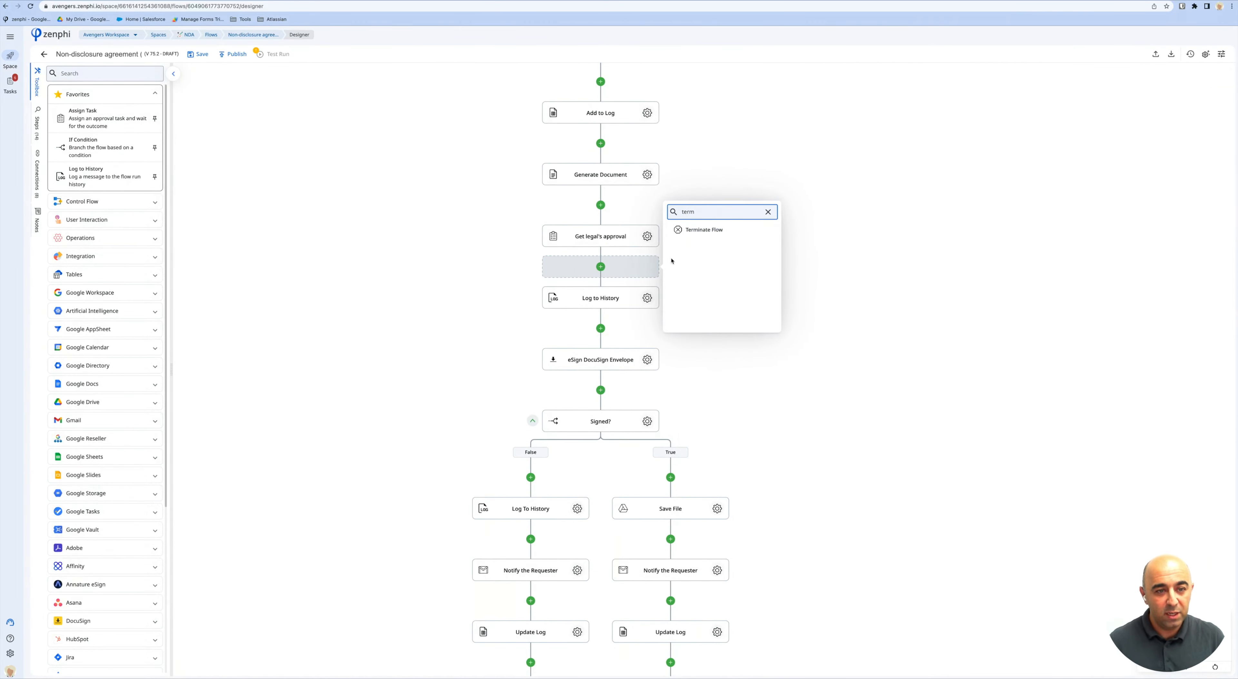
click(686, 230)
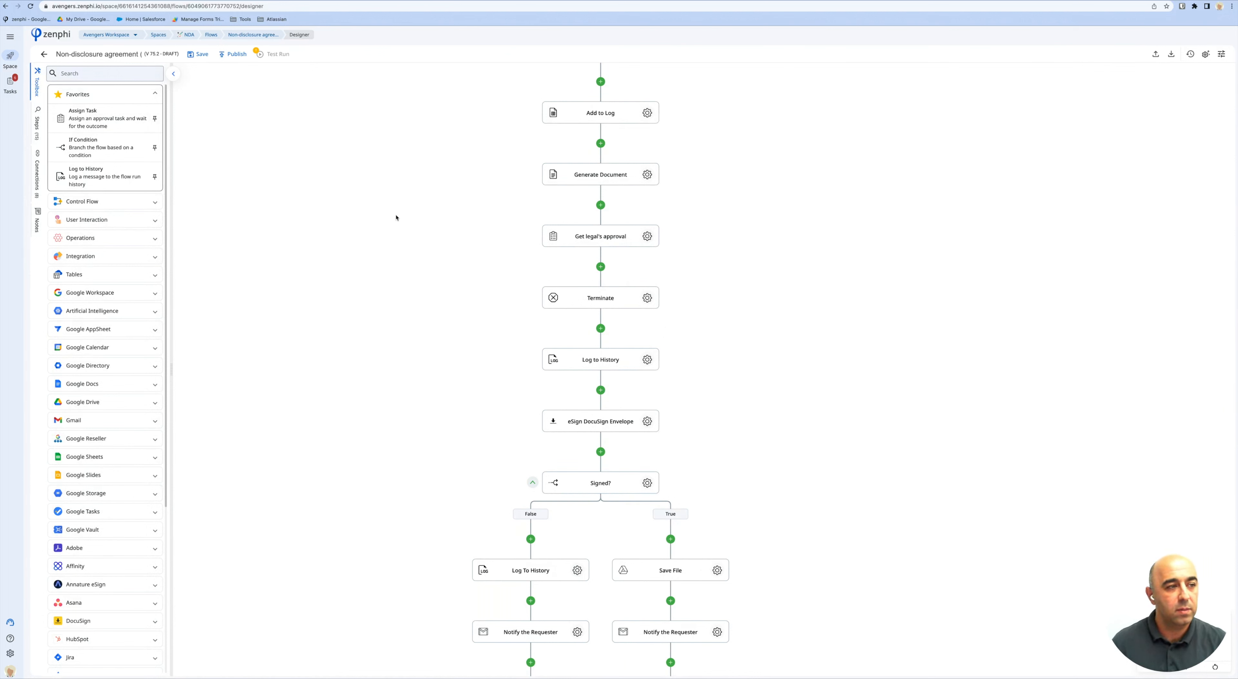
click(201, 54)
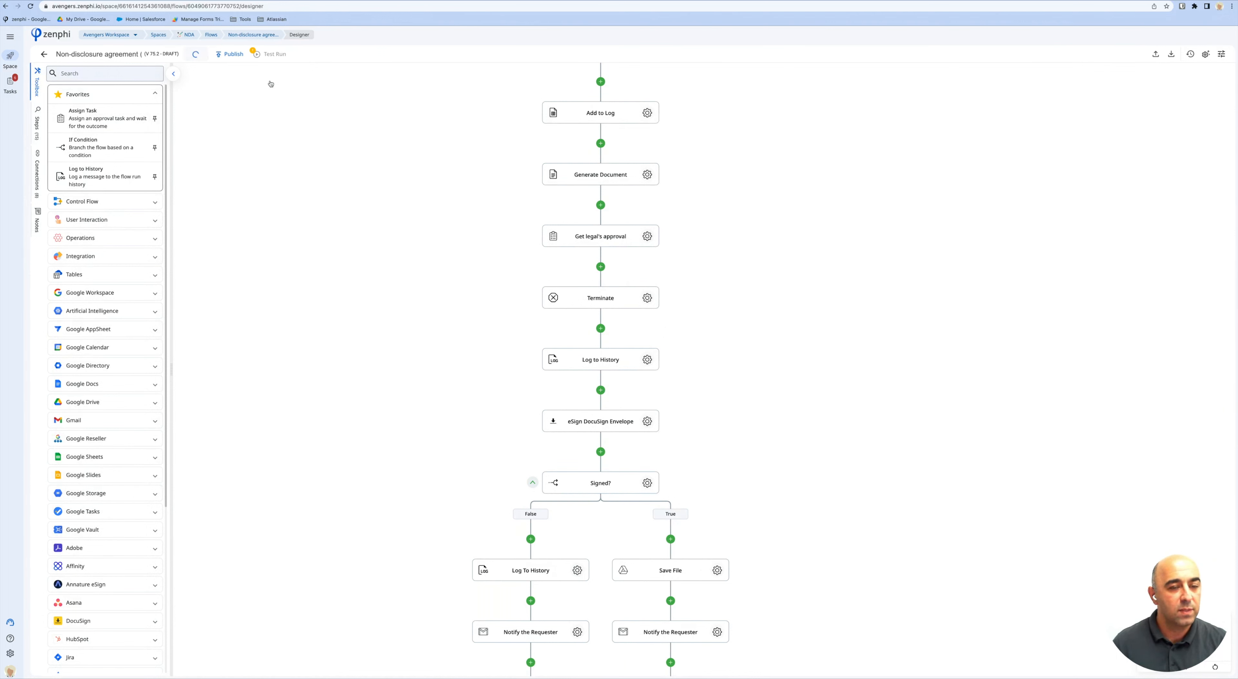
scroll(398, 142, up, 3)
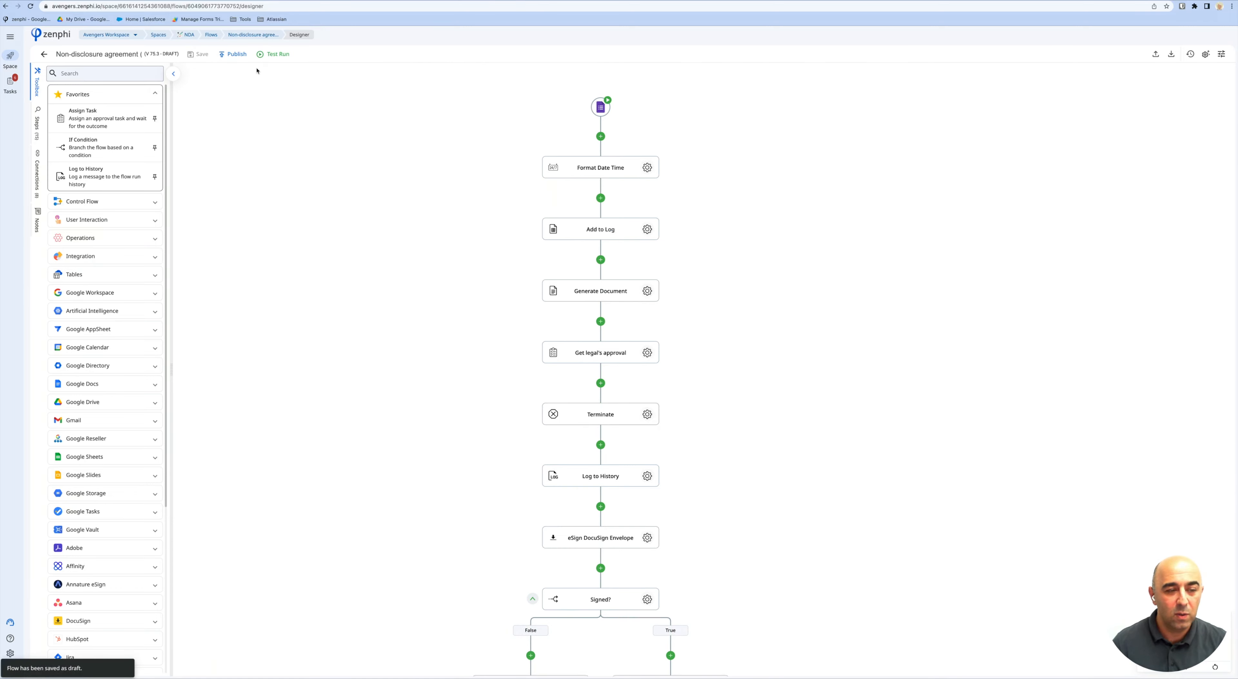
Start a test run that replays the first previous run.
click(272, 55)
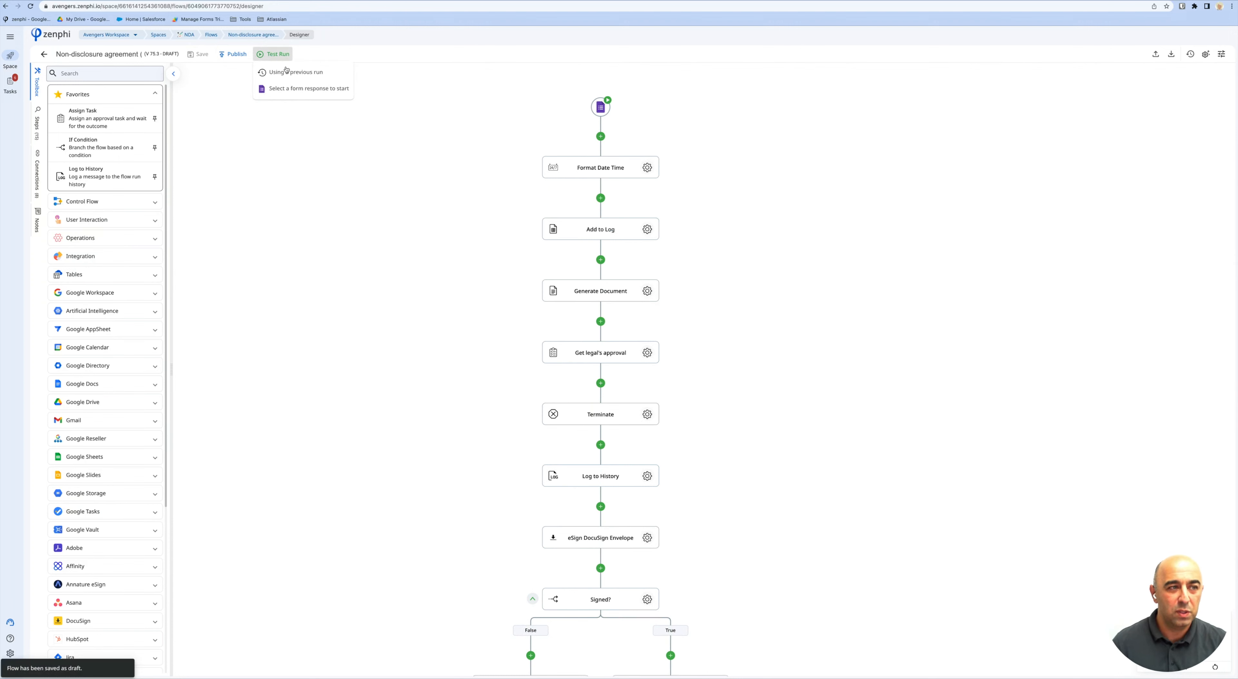
click(297, 77)
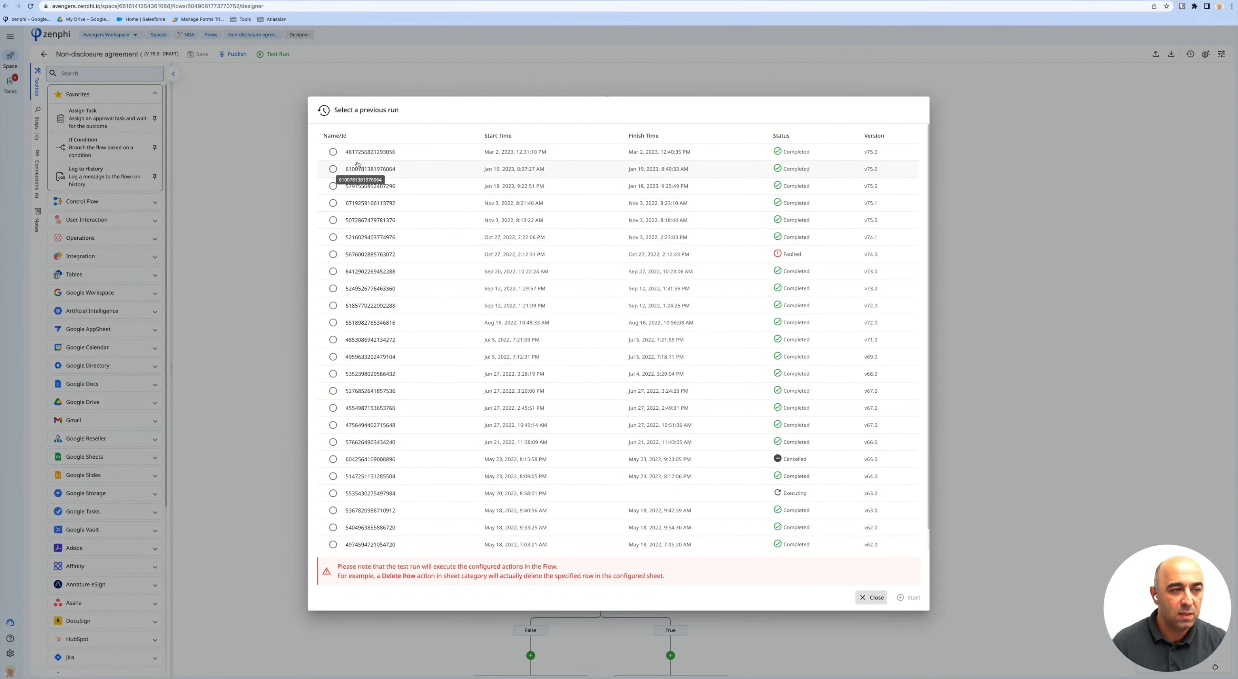
click(333, 152)
click(910, 600)
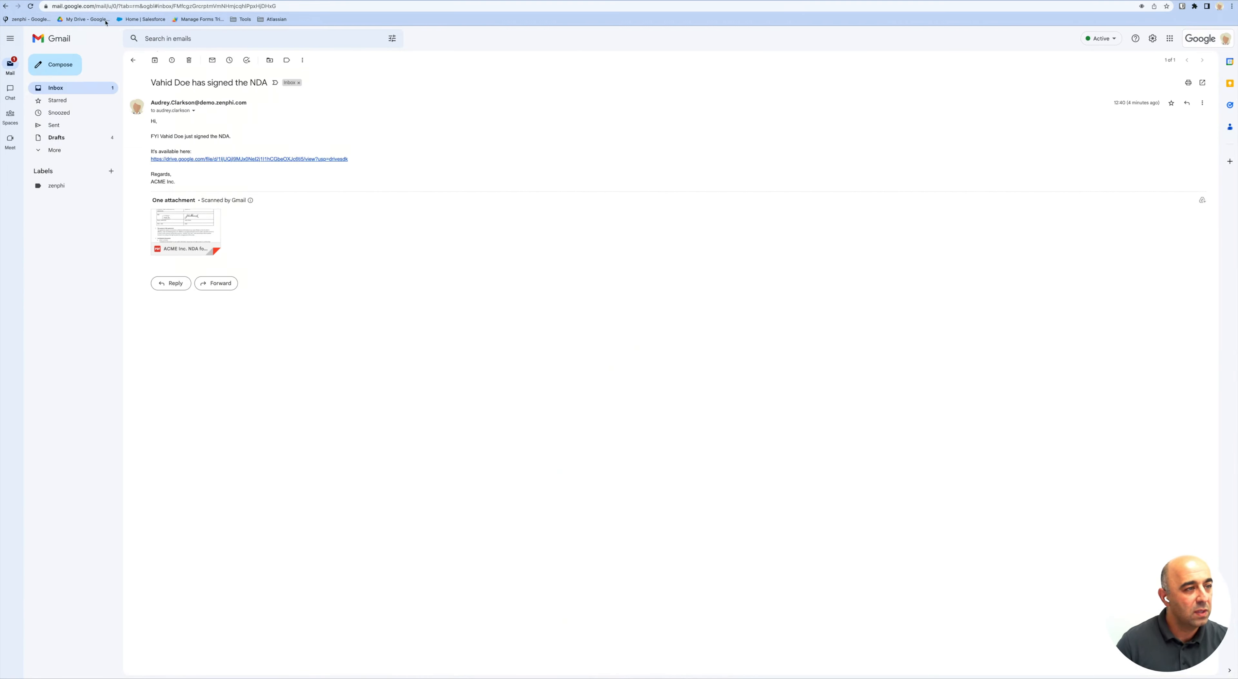
Delete the old signed-NDA email, approve the NDA request task, and return to the test session.
click(189, 60)
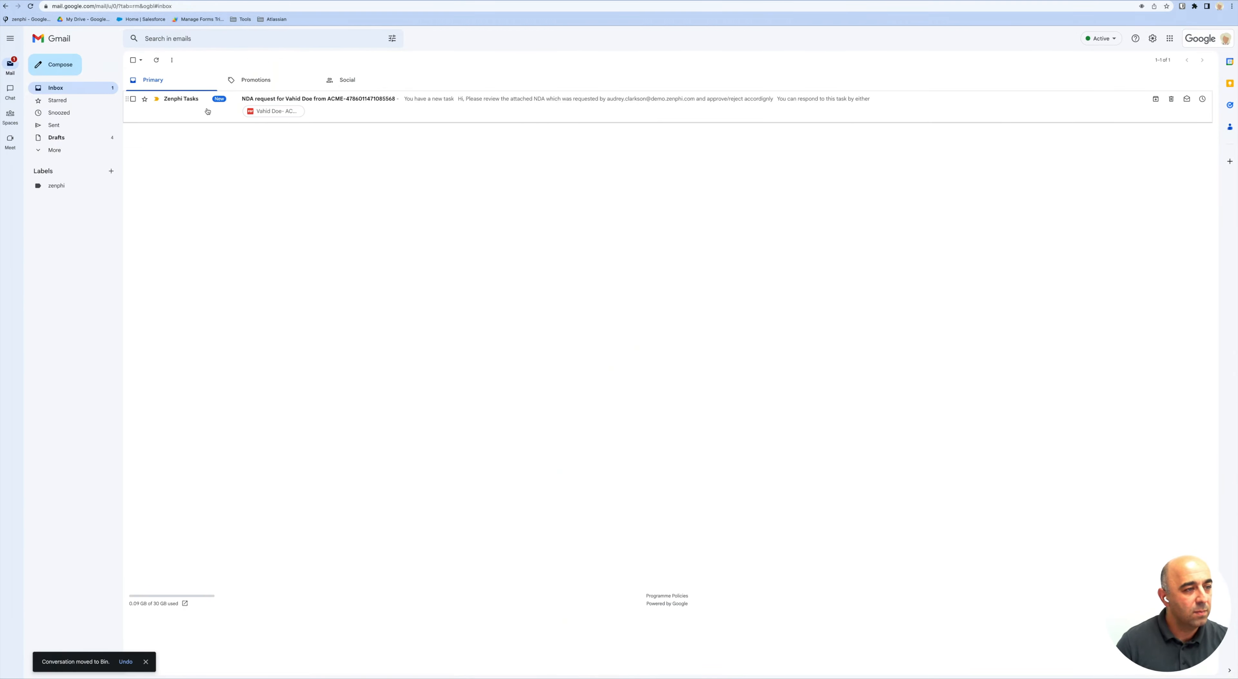
click(422, 101)
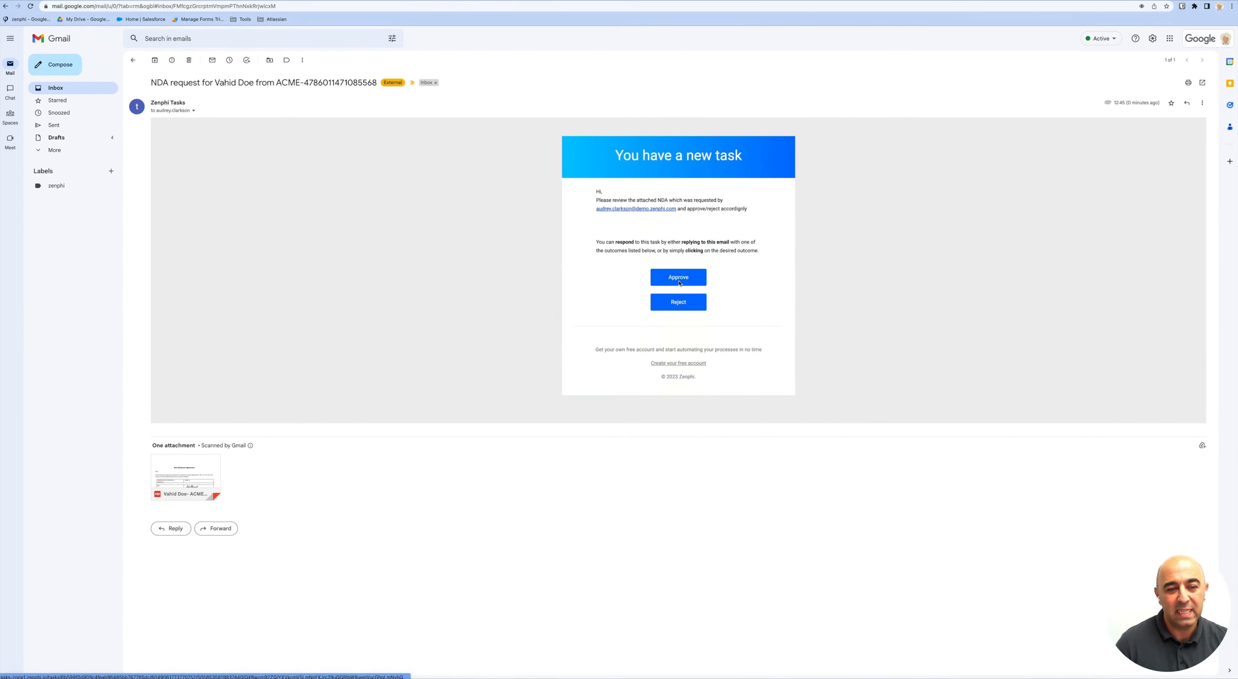
click(678, 278)
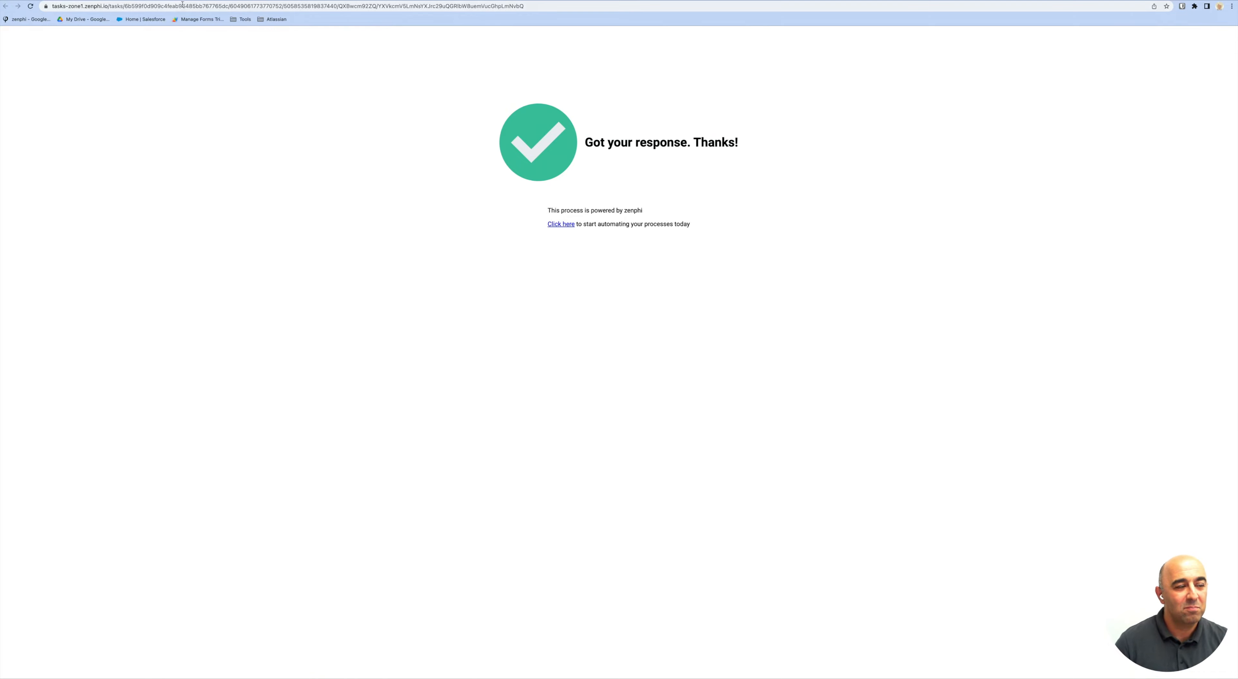
click(181, 1)
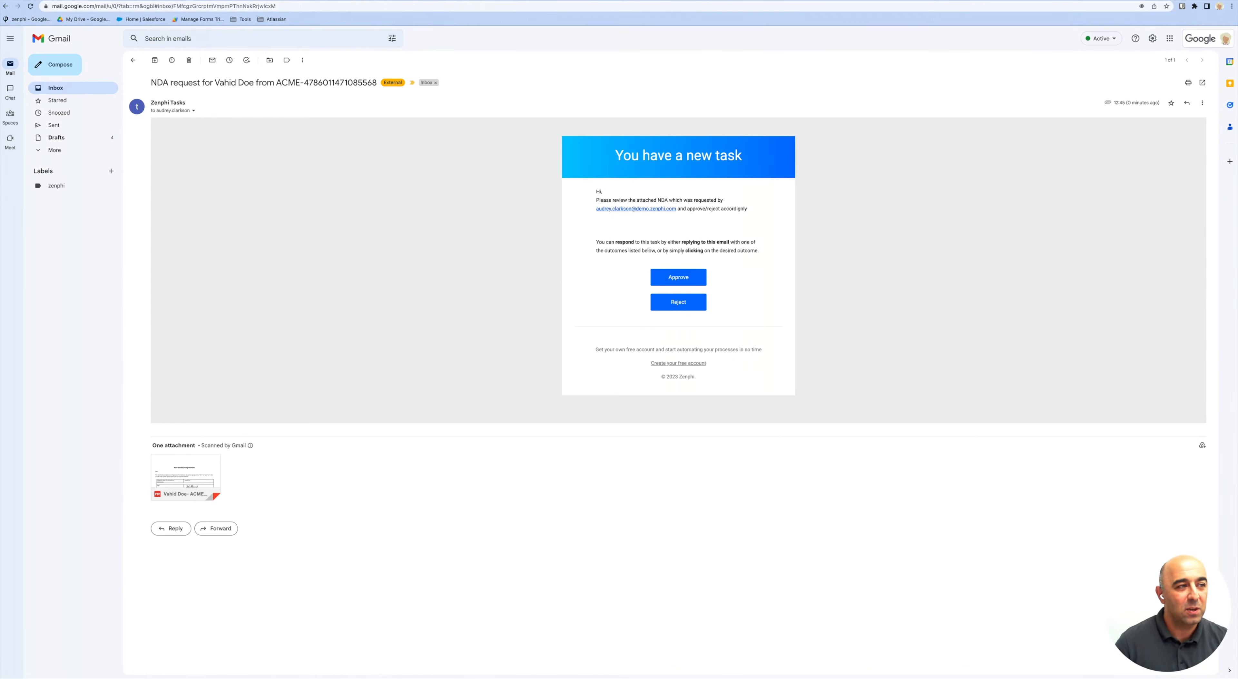
click(140, 1)
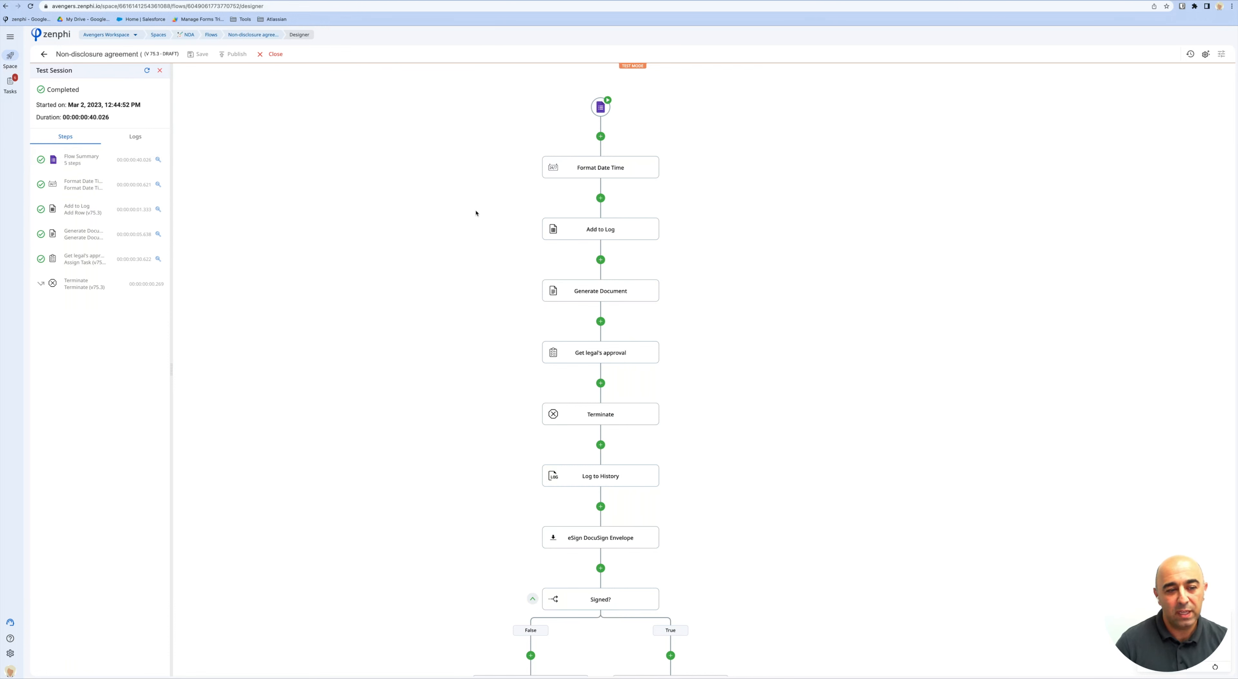
Close the completed test session to return to editing the flow.
click(266, 55)
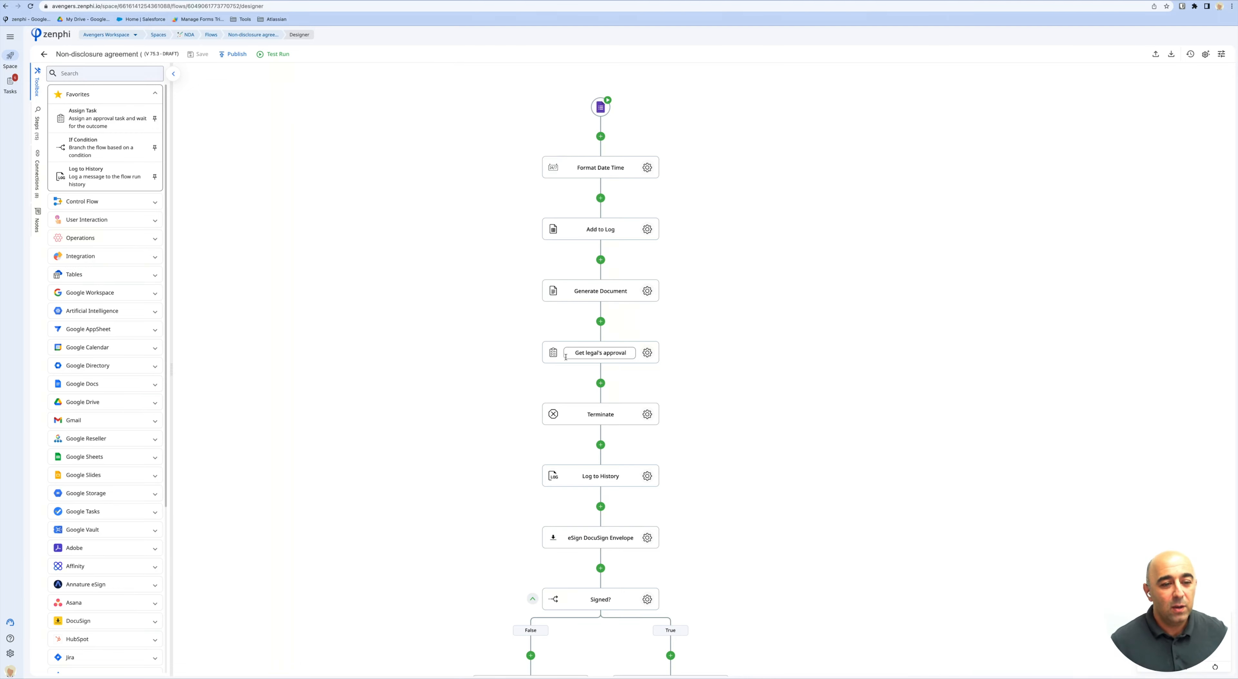
Delete the Terminate and Get legal's approval steps and publish the flow as version 76.0.
right_click(633, 411)
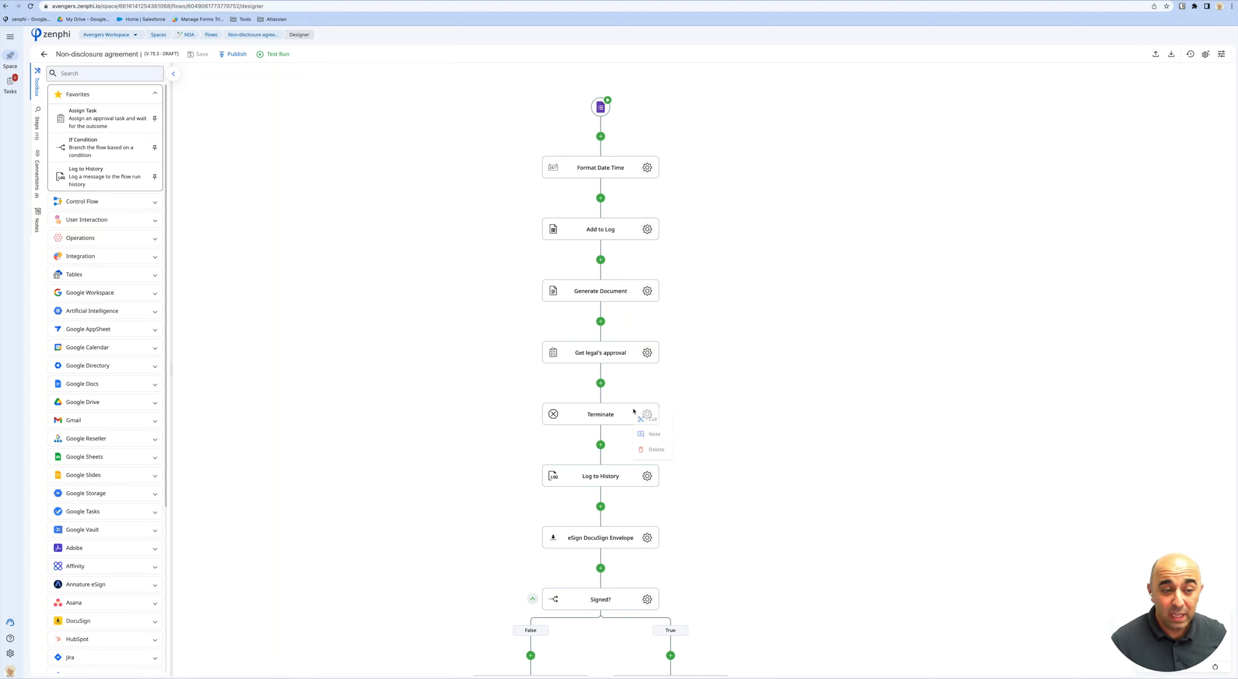
click(655, 455)
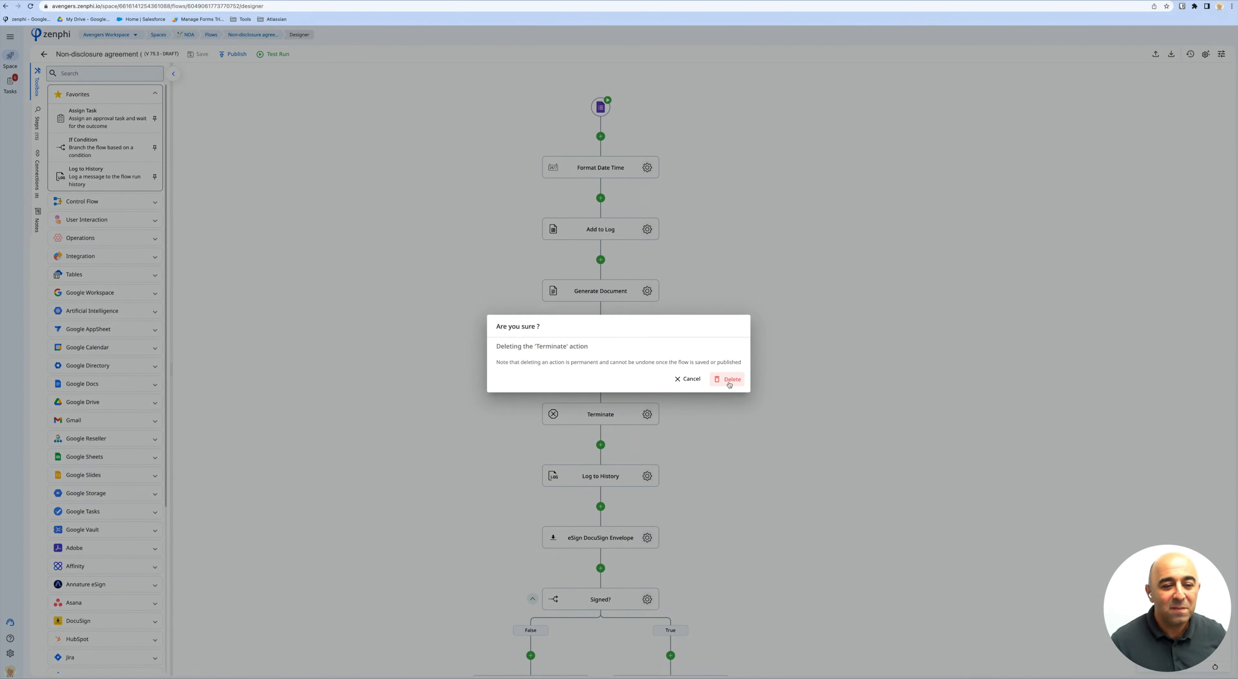
click(727, 381)
right_click(627, 354)
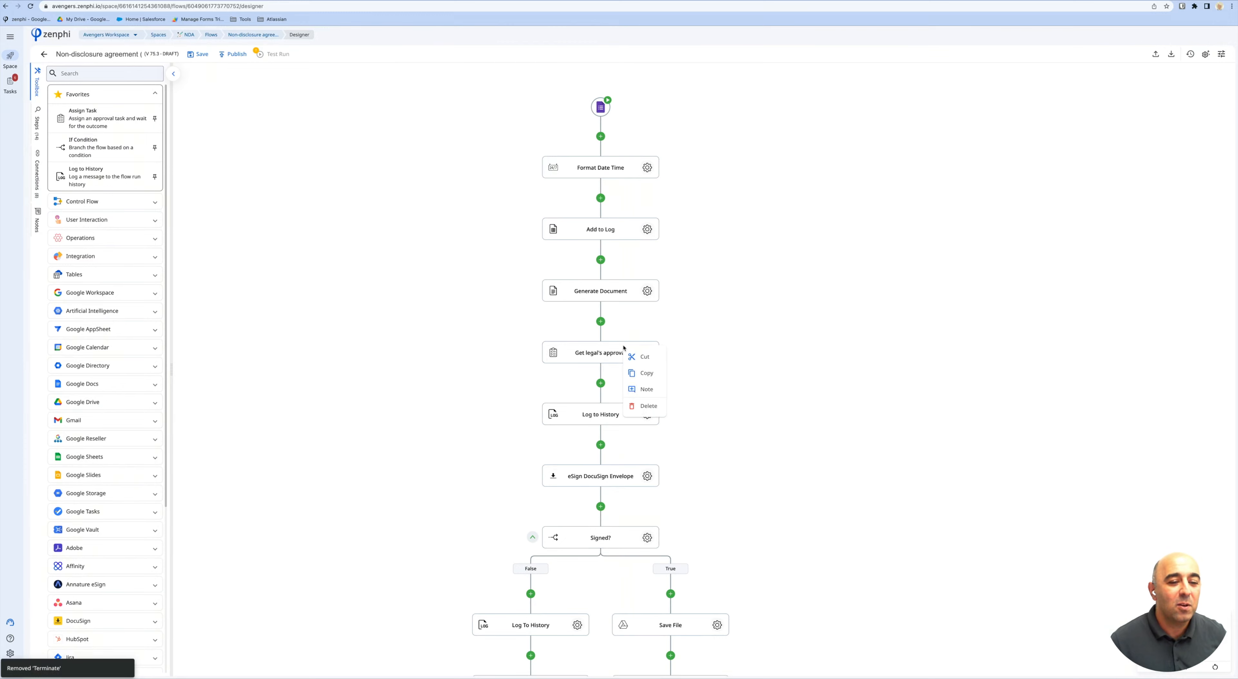
click(648, 405)
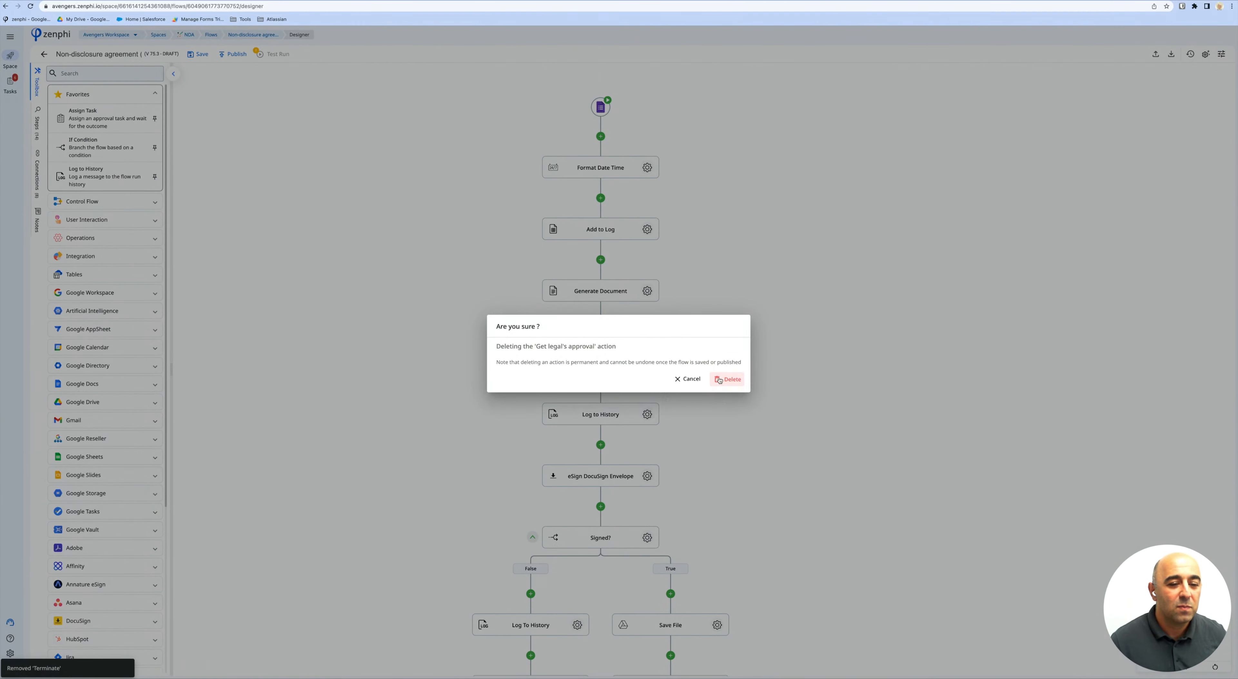
click(719, 380)
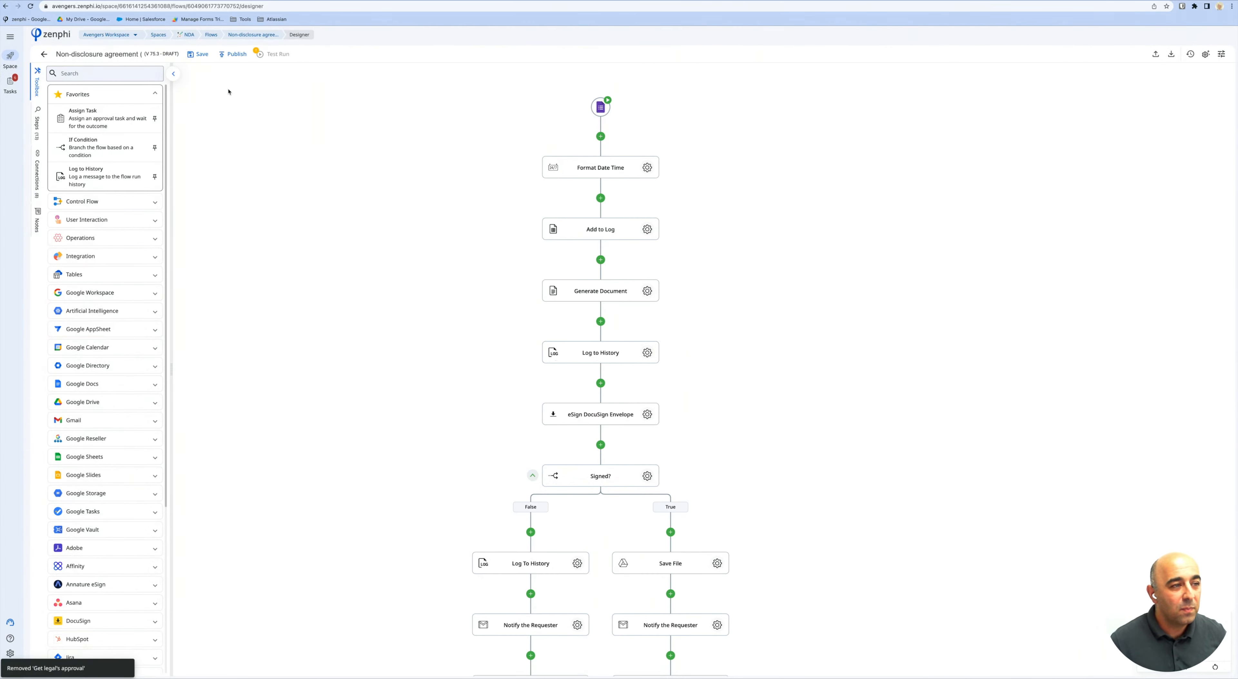
click(231, 56)
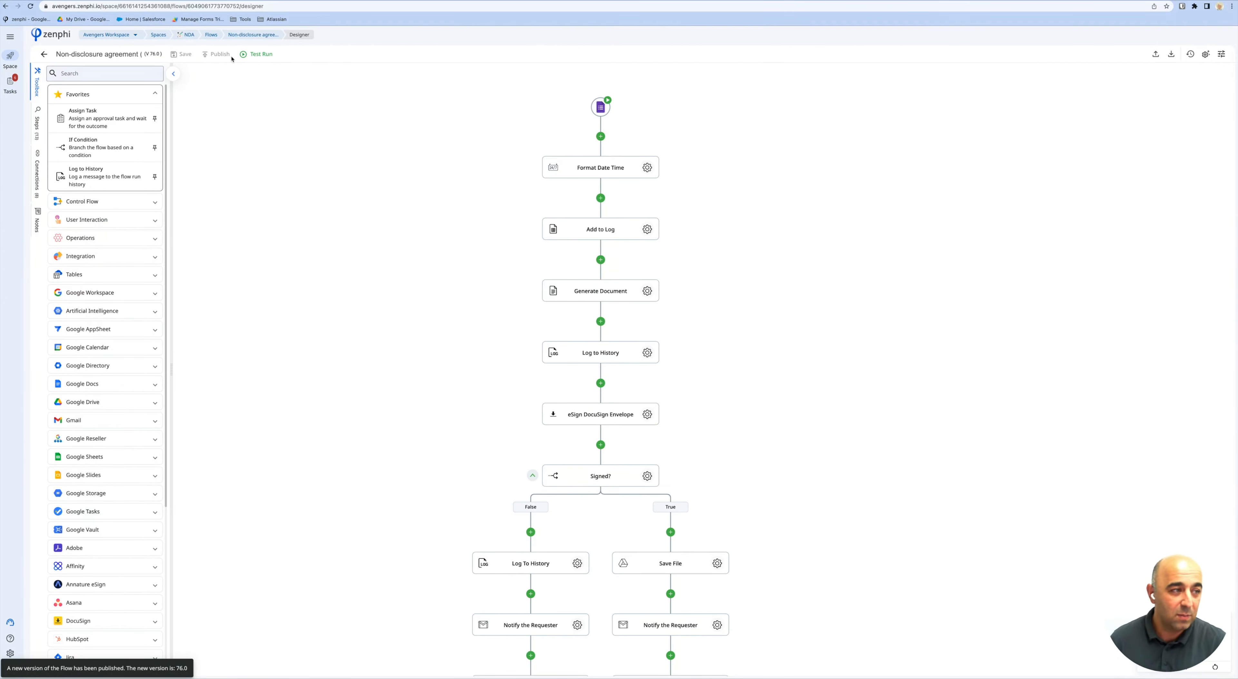
Browse the Control Flow actions, then open the workspace settings.
click(96, 202)
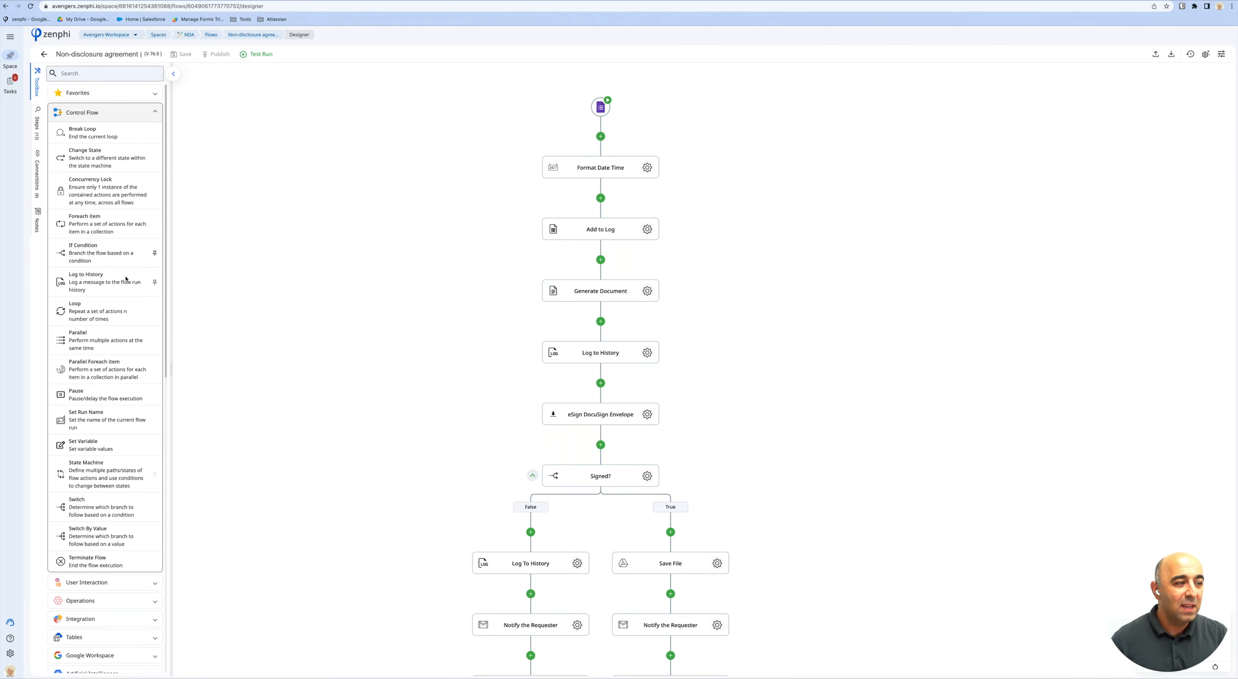
click(138, 113)
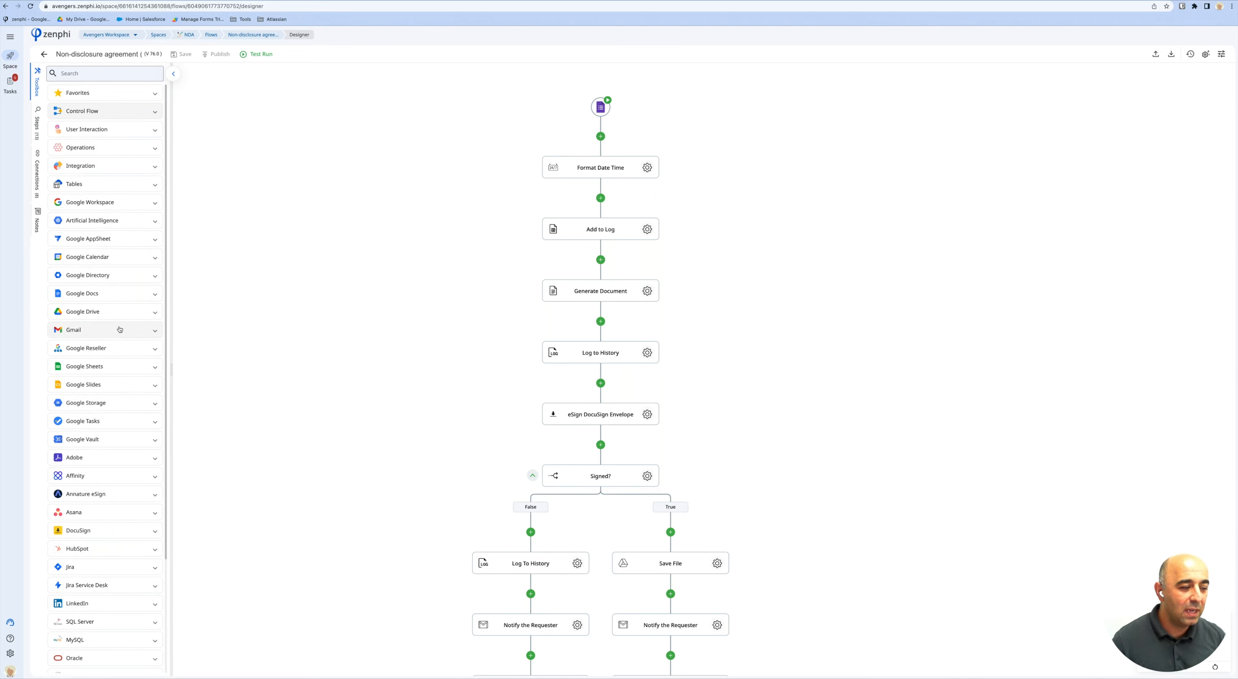
click(11, 654)
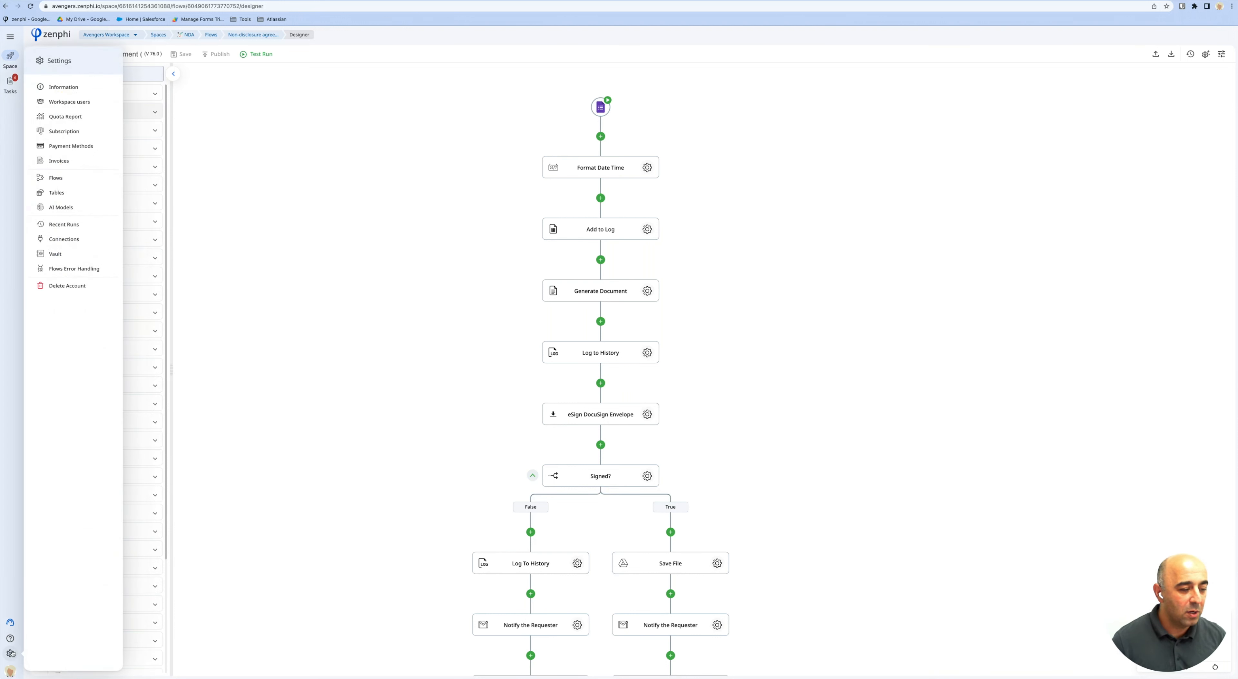
Go to Connections and scroll through the Available connectors in the New Connection catalogue.
click(70, 244)
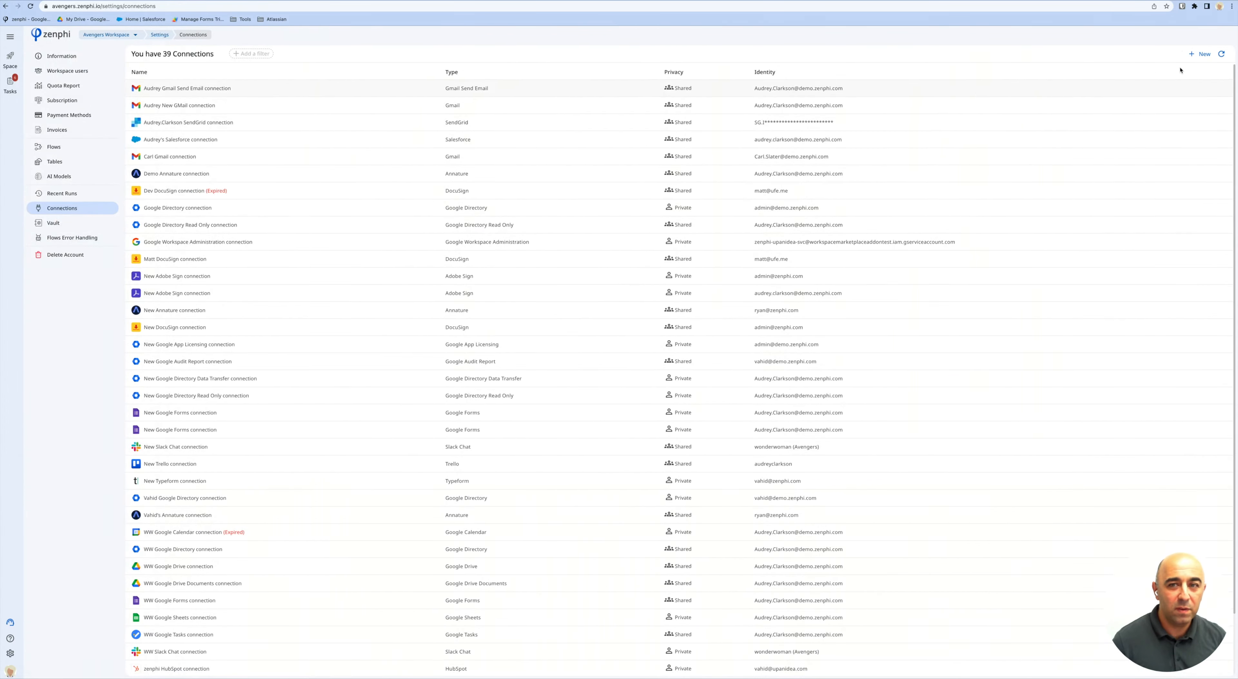
click(1201, 54)
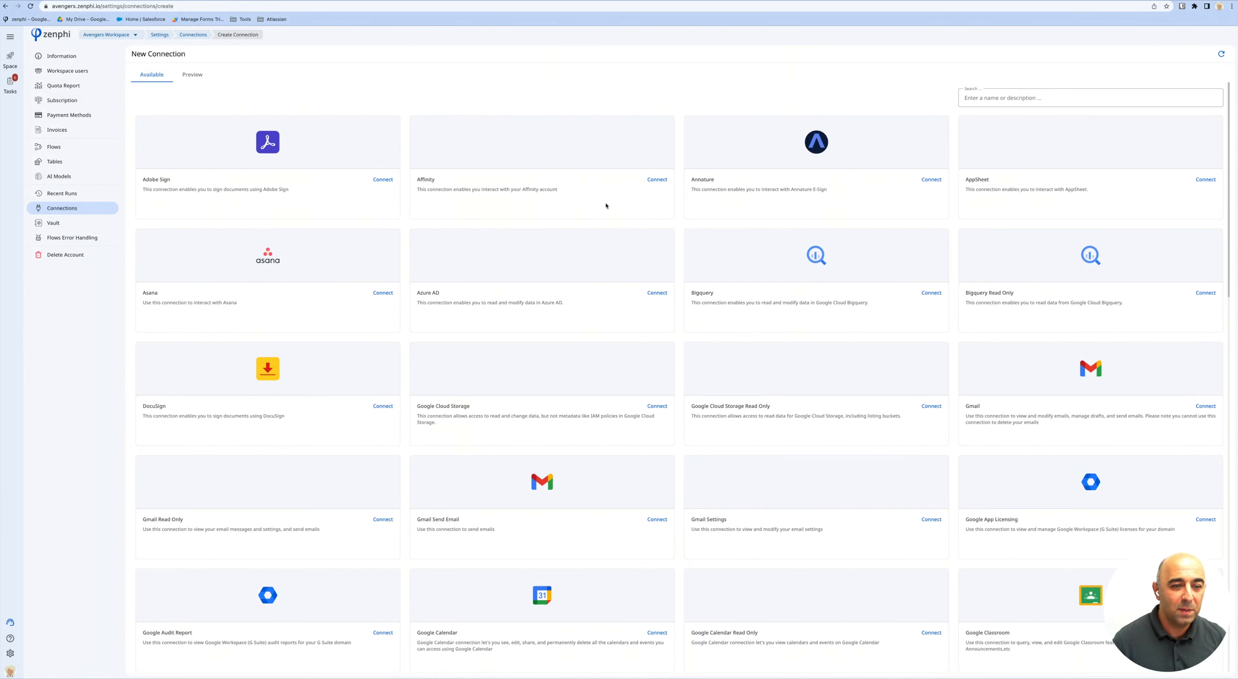
scroll(670, 323, down, 15)
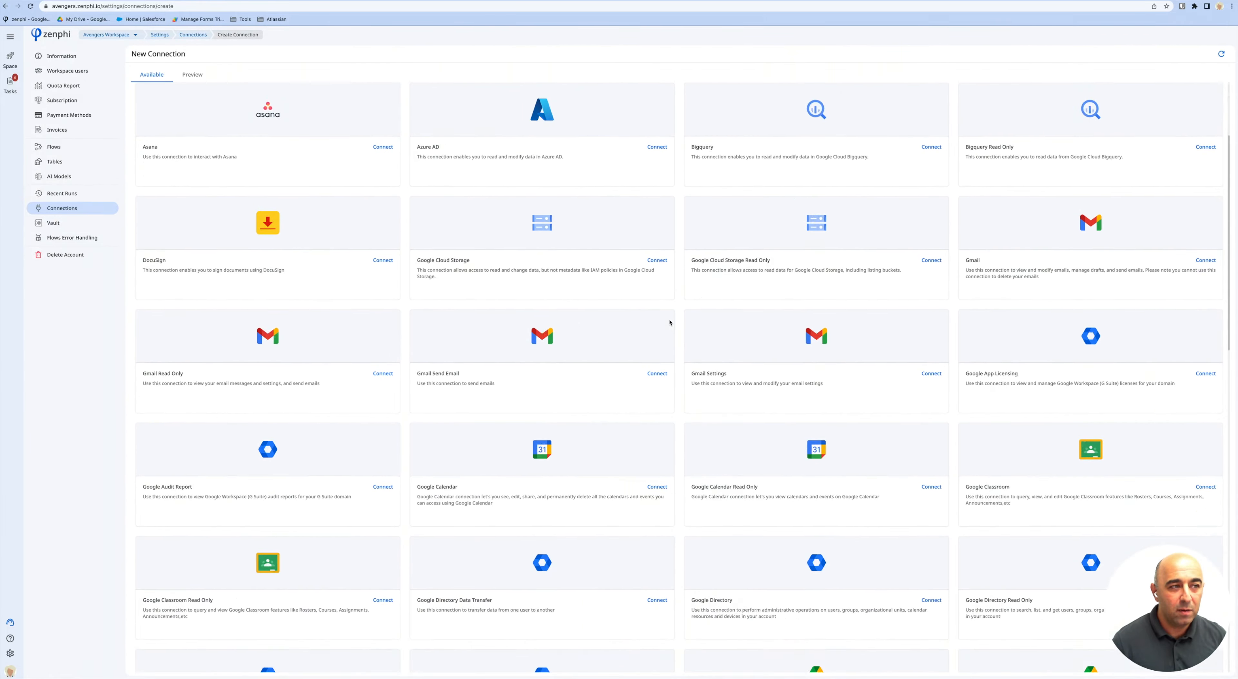
scroll(288, 182, up, 3)
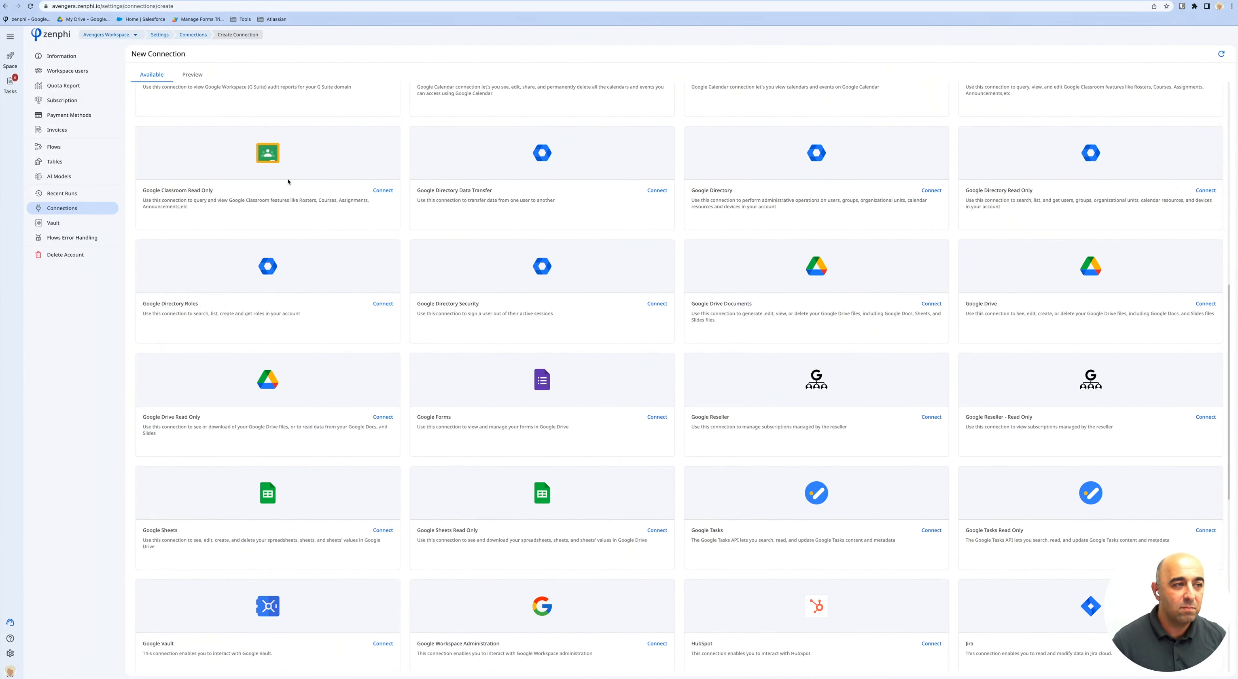
Browse the Preview connectors, then swipe back to the NDA flow designer.
click(191, 77)
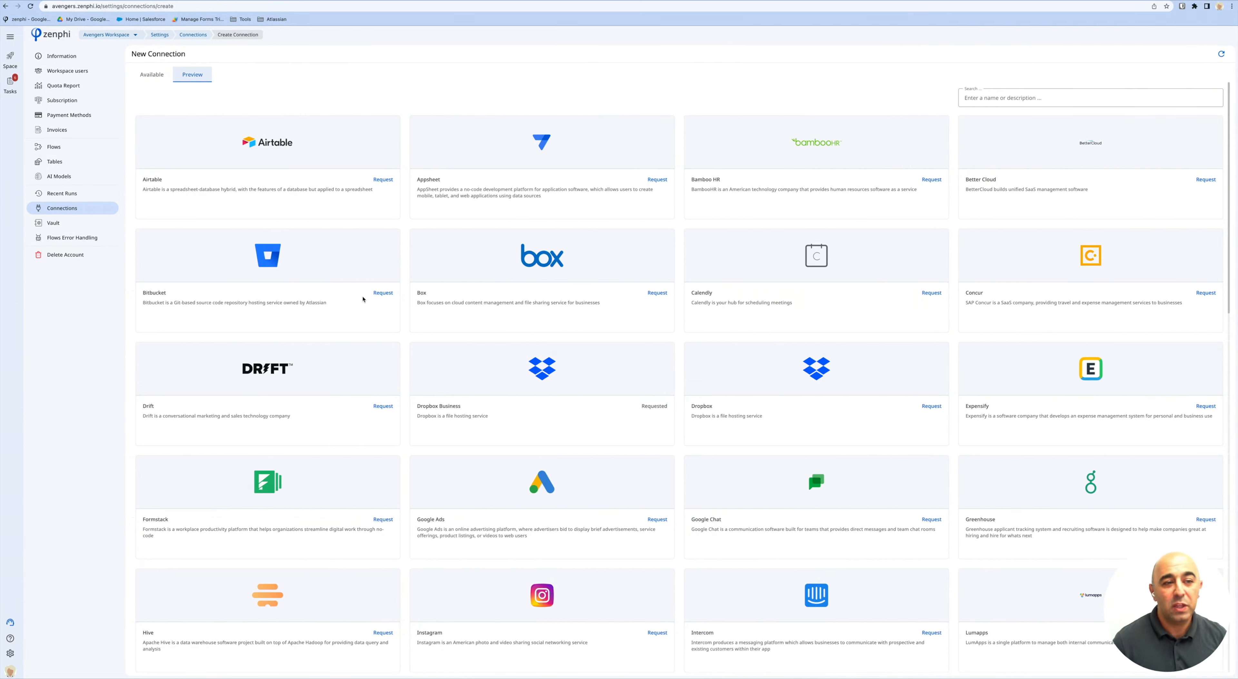
scroll(362, 300, down, 8)
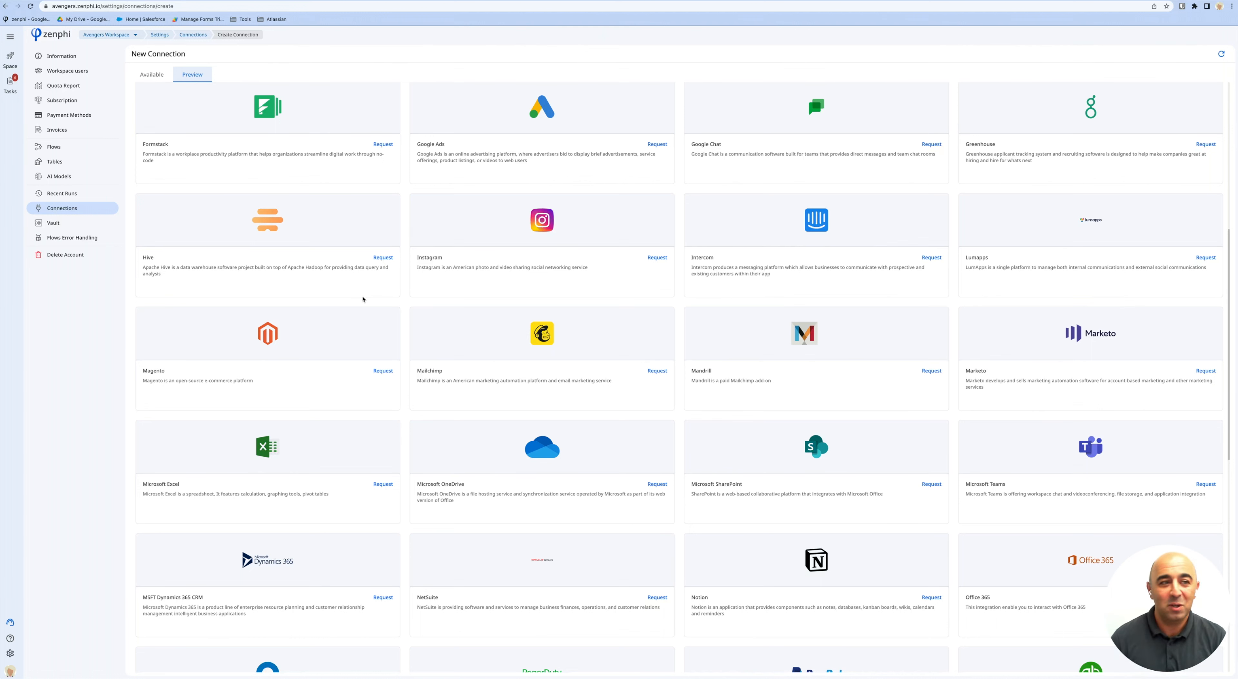
scroll(113, 484, left, 5)
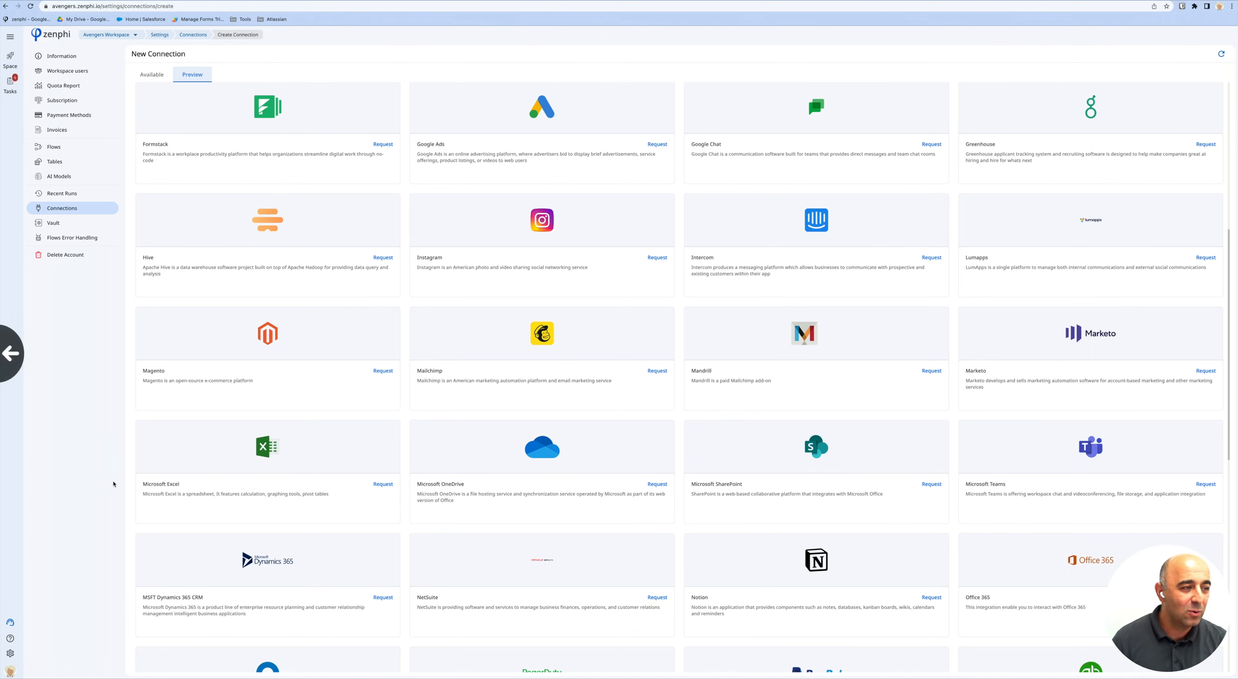
scroll(114, 483, left, 5)
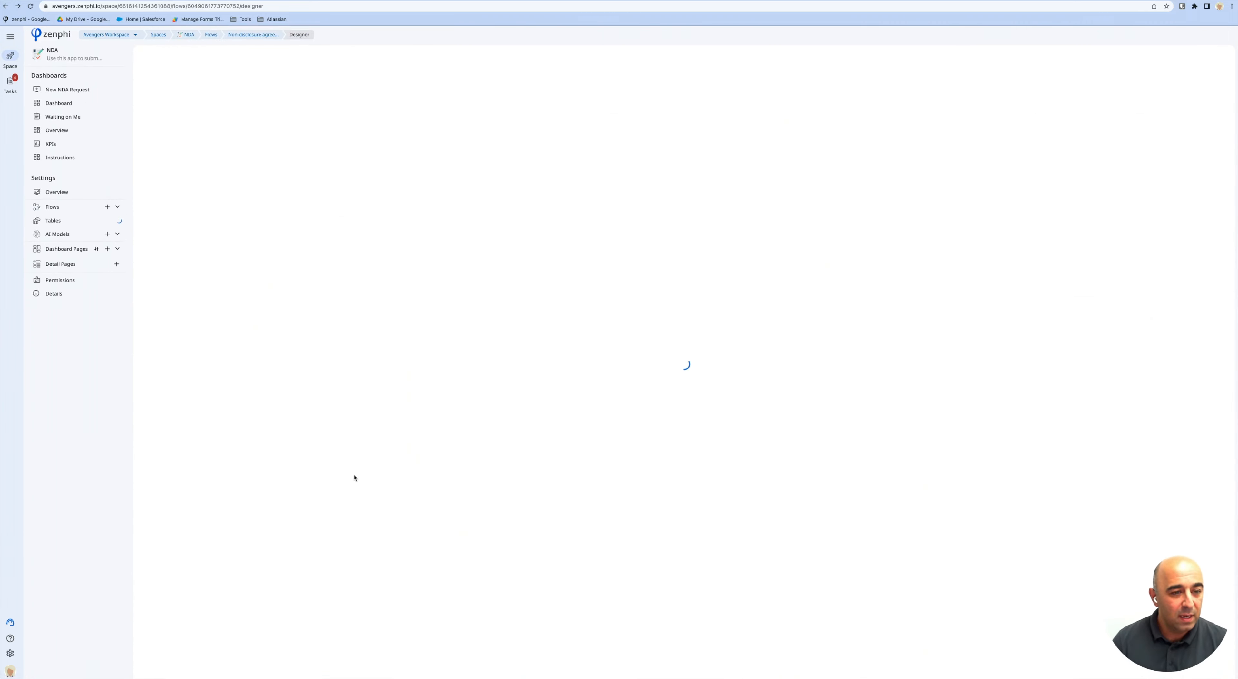
Expand the Toolbox's PDF category to list Convert HTML to PDF, Extract Pages, Merge Documents and Update Security Settings.
scroll(117, 497, down, 3)
scroll(116, 498, down, 2)
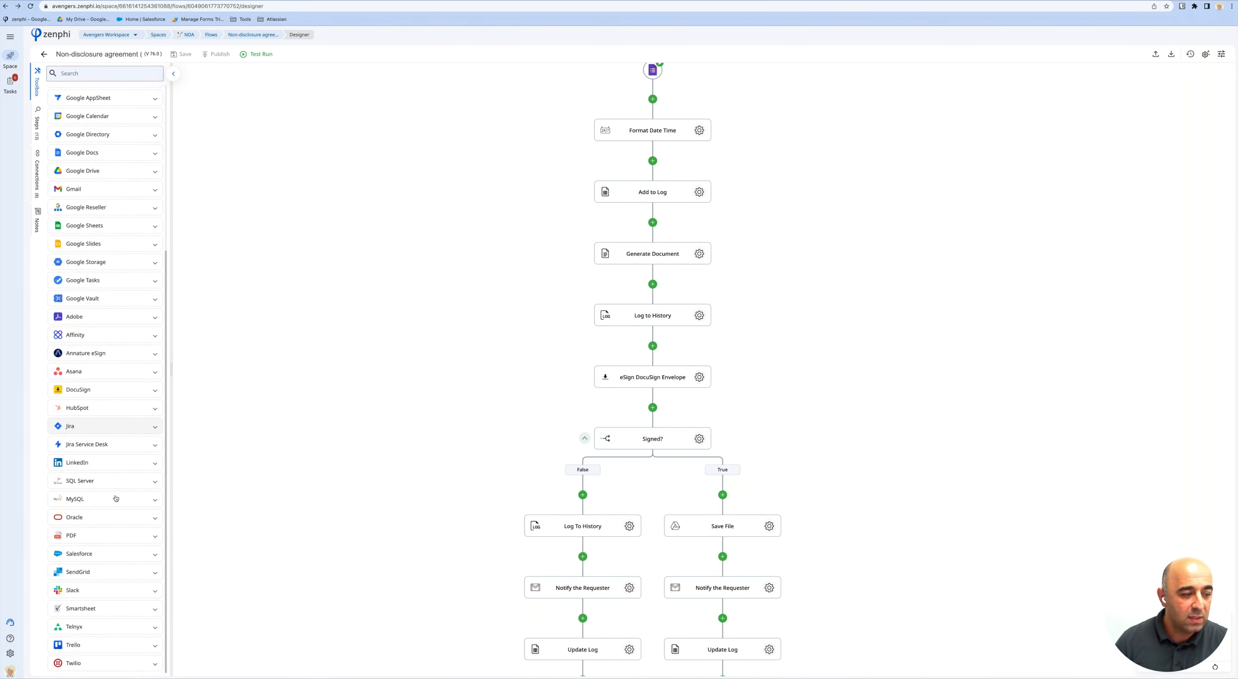
click(105, 536)
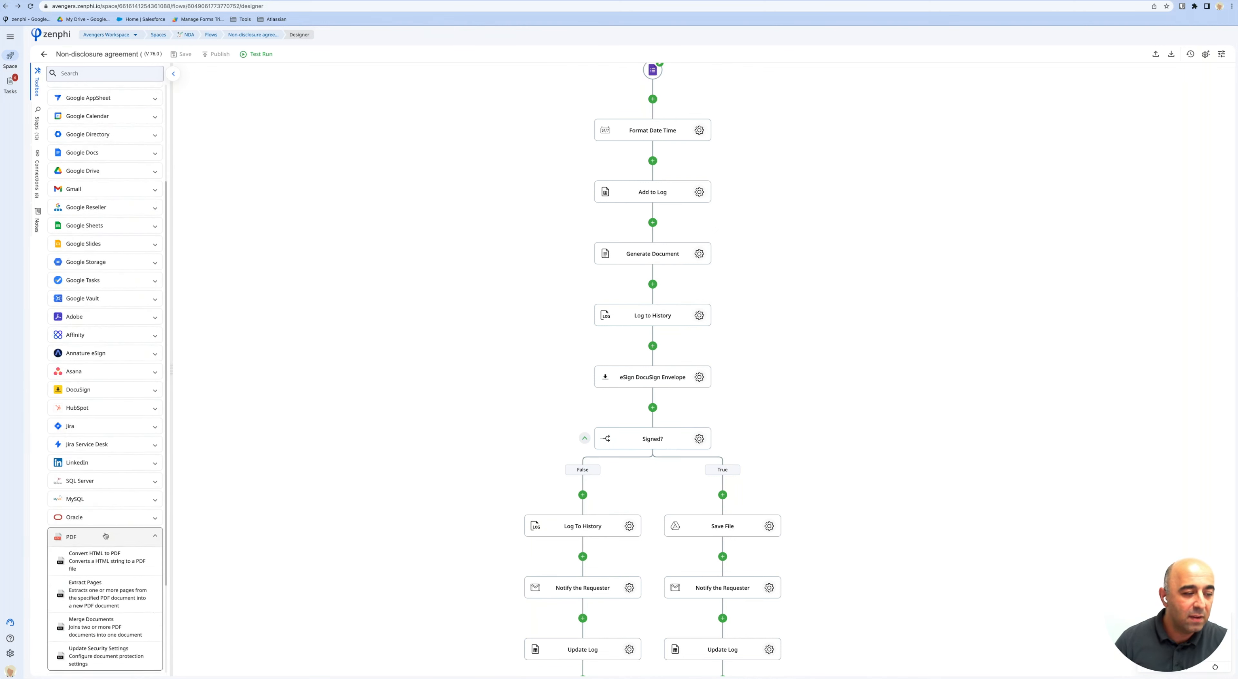
scroll(105, 536, down, 3)
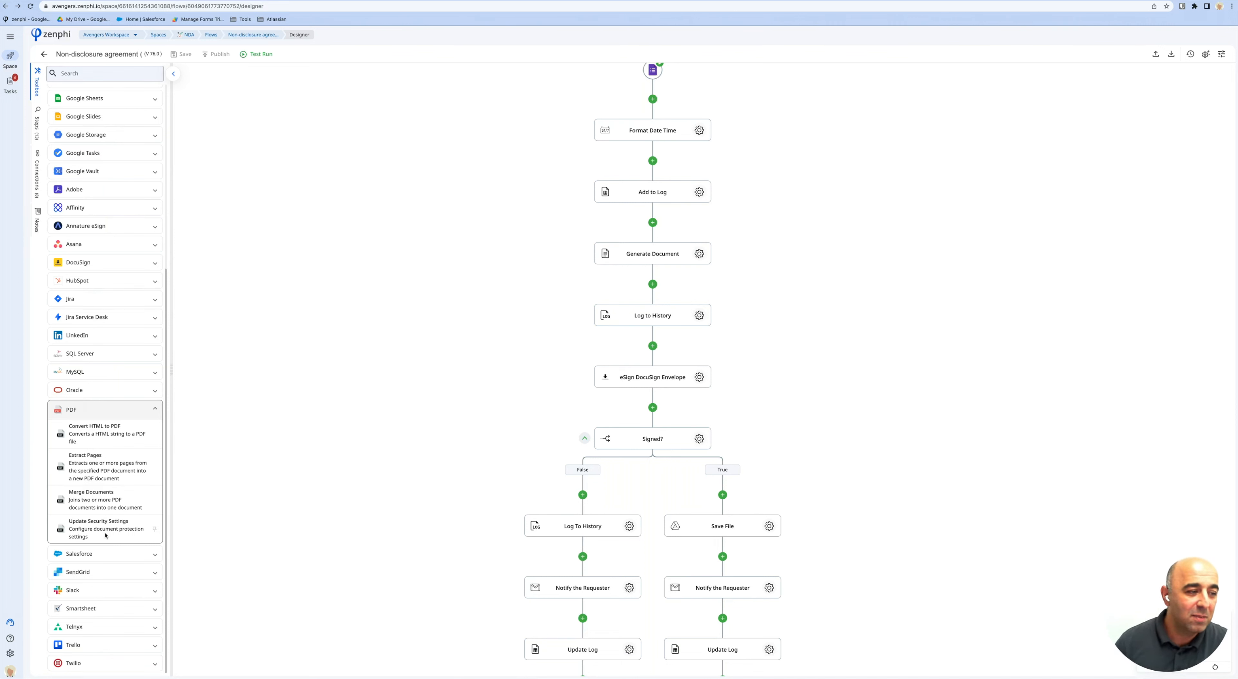
scroll(105, 437, up, 6)
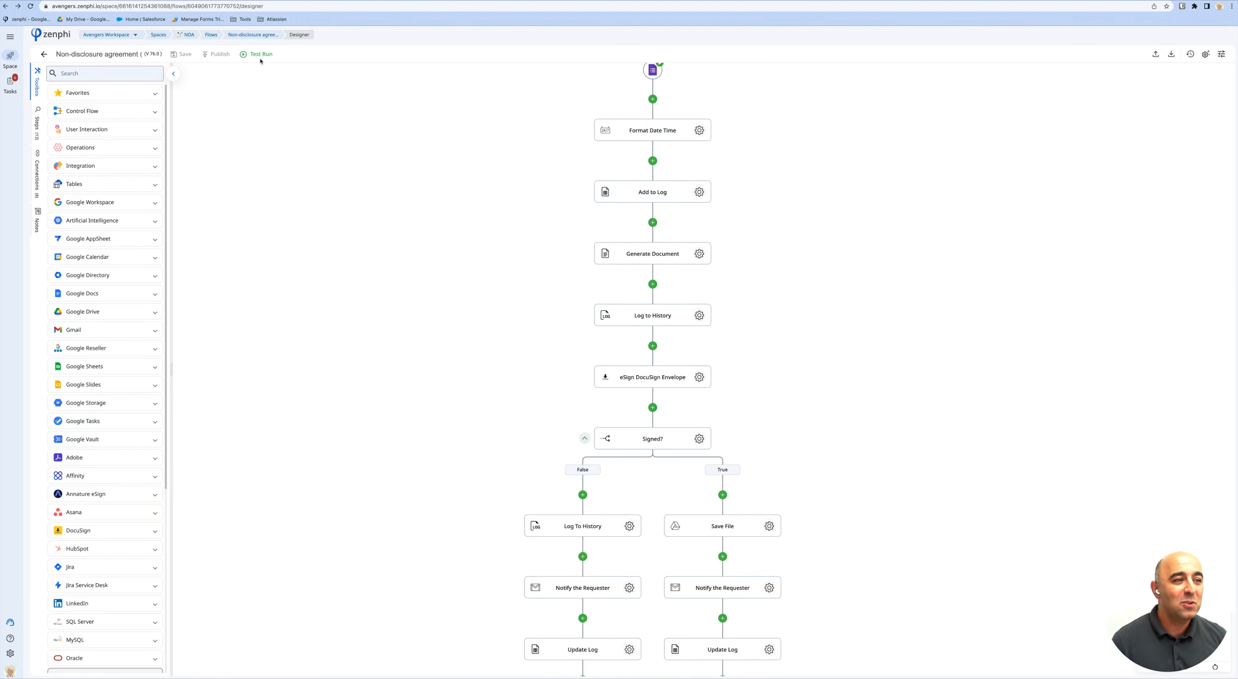
Return to the NDA space Overview through the NDA breadcrumb.
click(191, 36)
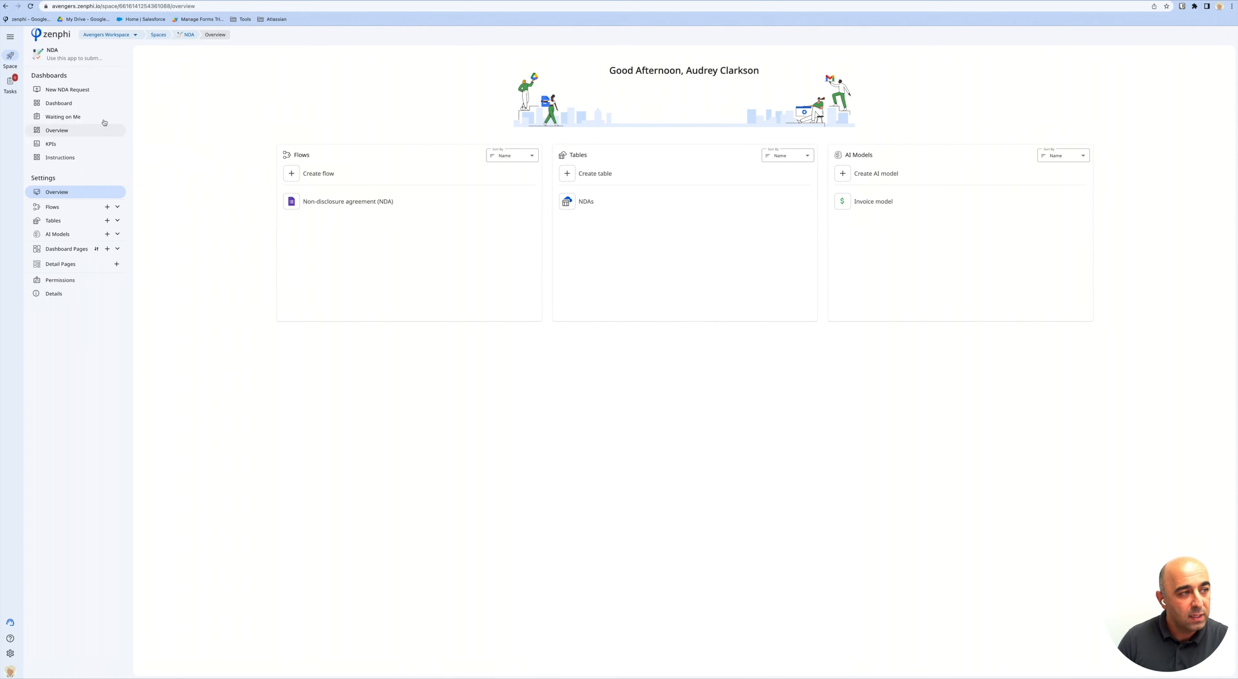
Open the NDAs table and look through the column types under Add column.
click(579, 204)
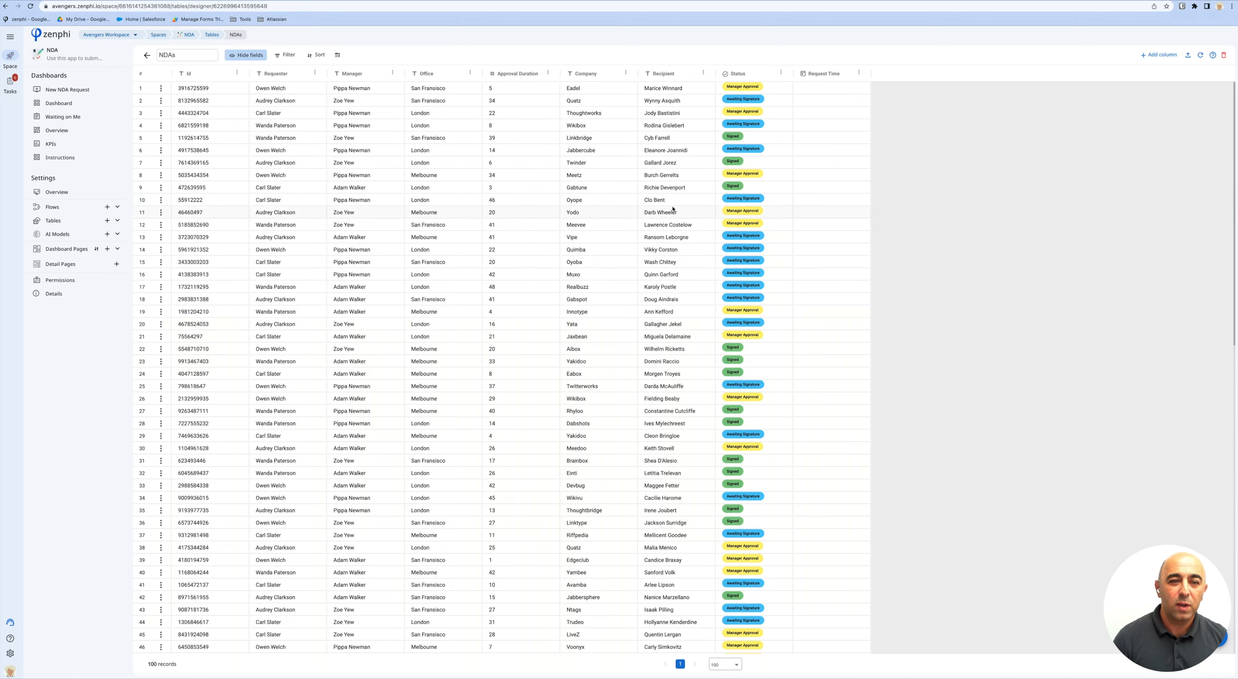
click(1158, 54)
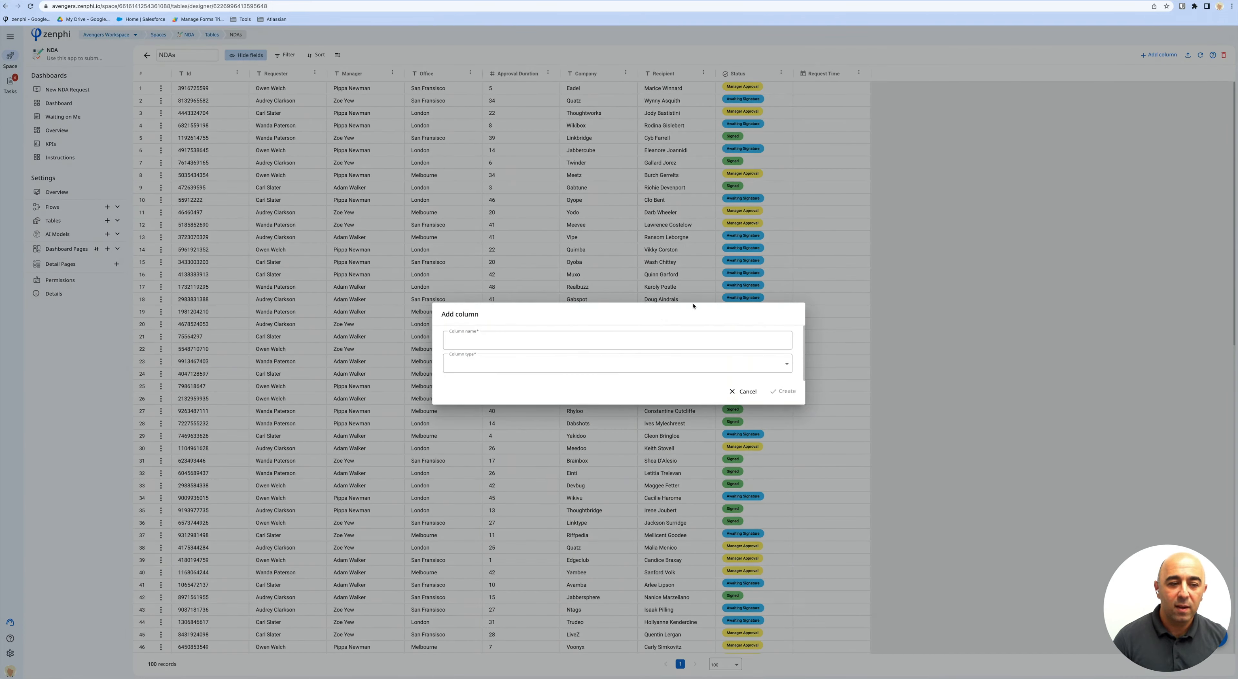
click(646, 358)
scroll(636, 414, down, 3)
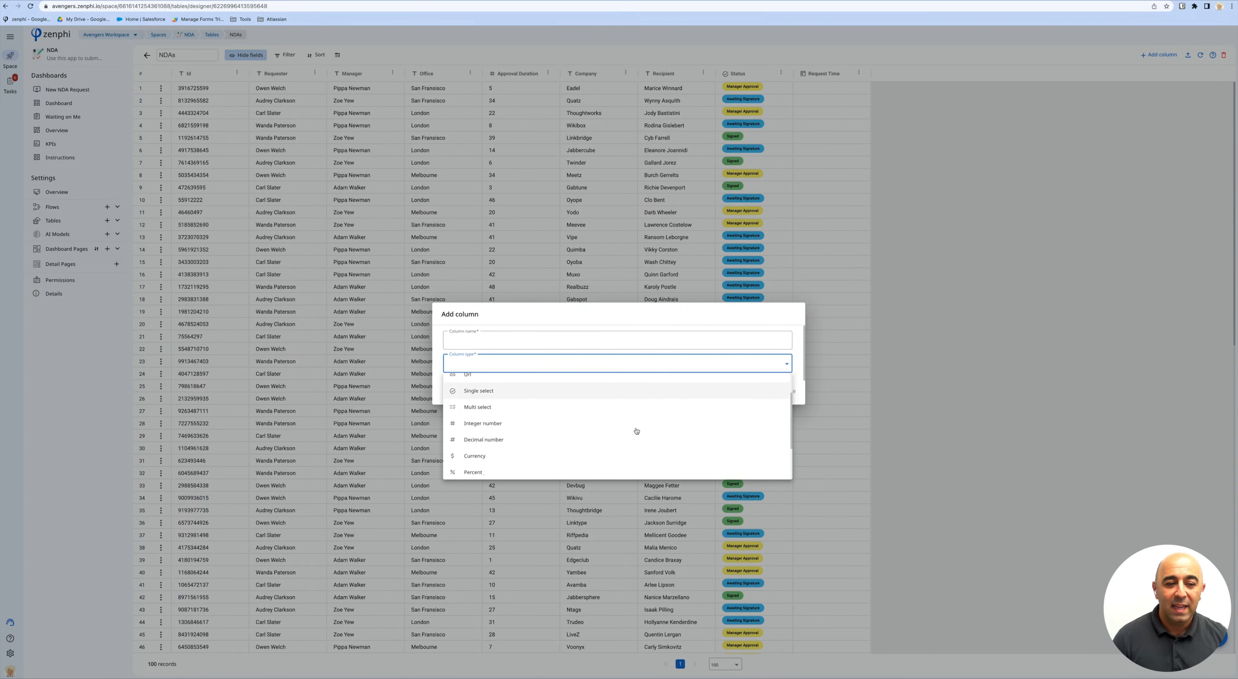
click(644, 327)
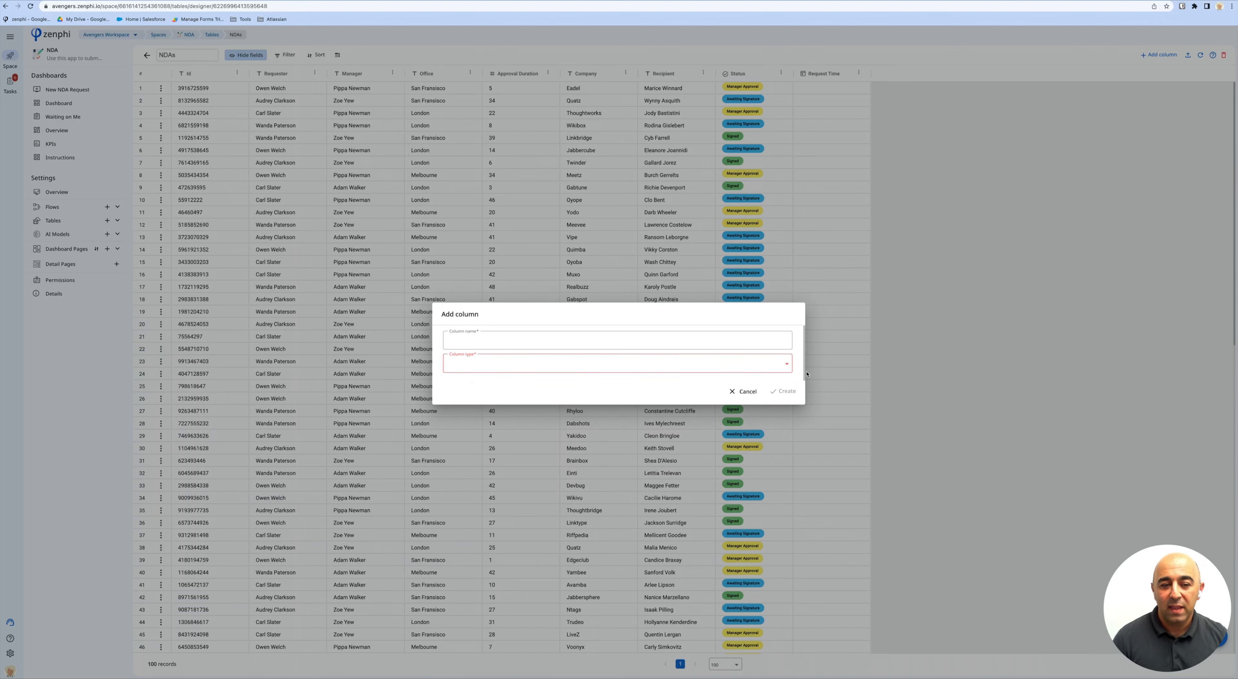
Cancel the new column and open the Non-disclosure agreement flow dashboard from Flows.
click(745, 393)
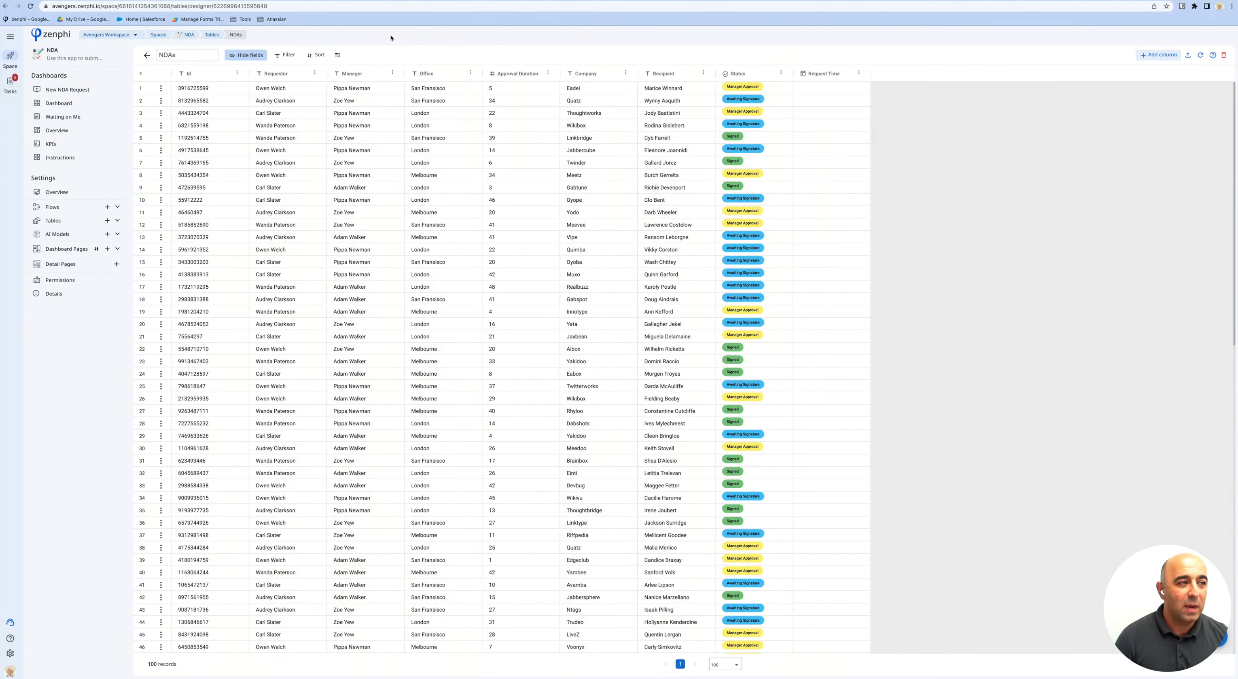
click(94, 209)
click(77, 223)
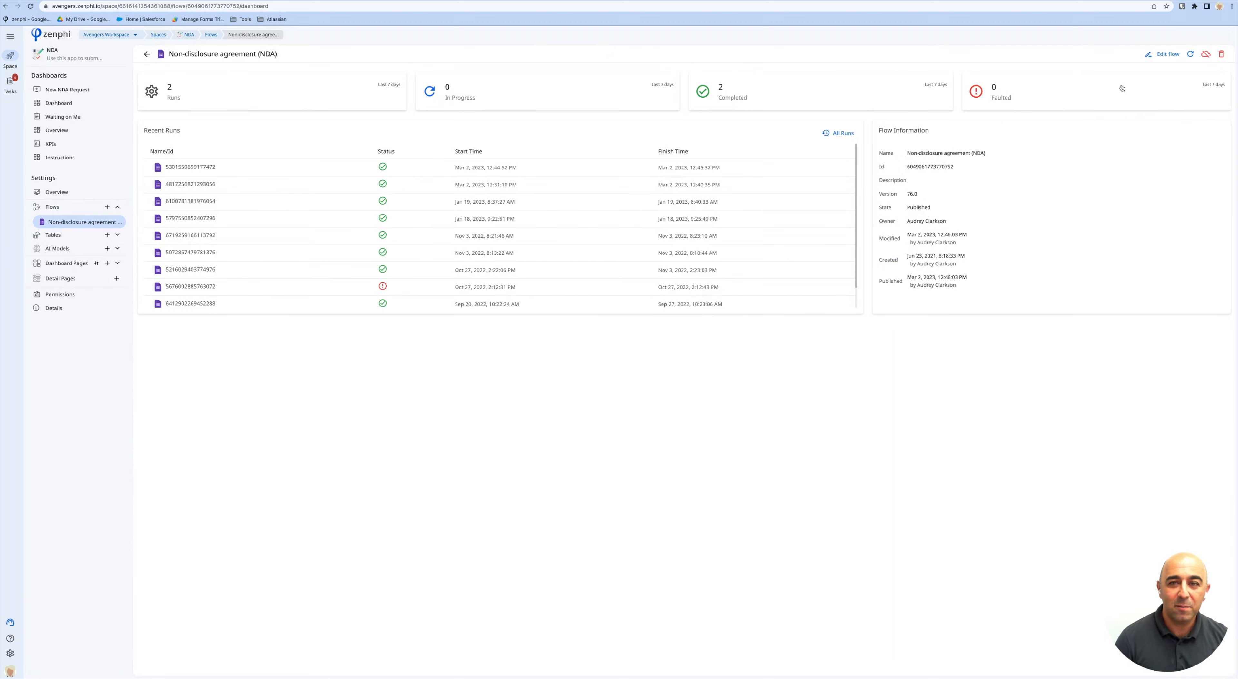
Open the Non-disclosure agreement flow in the designer with Edit flow.
click(1162, 54)
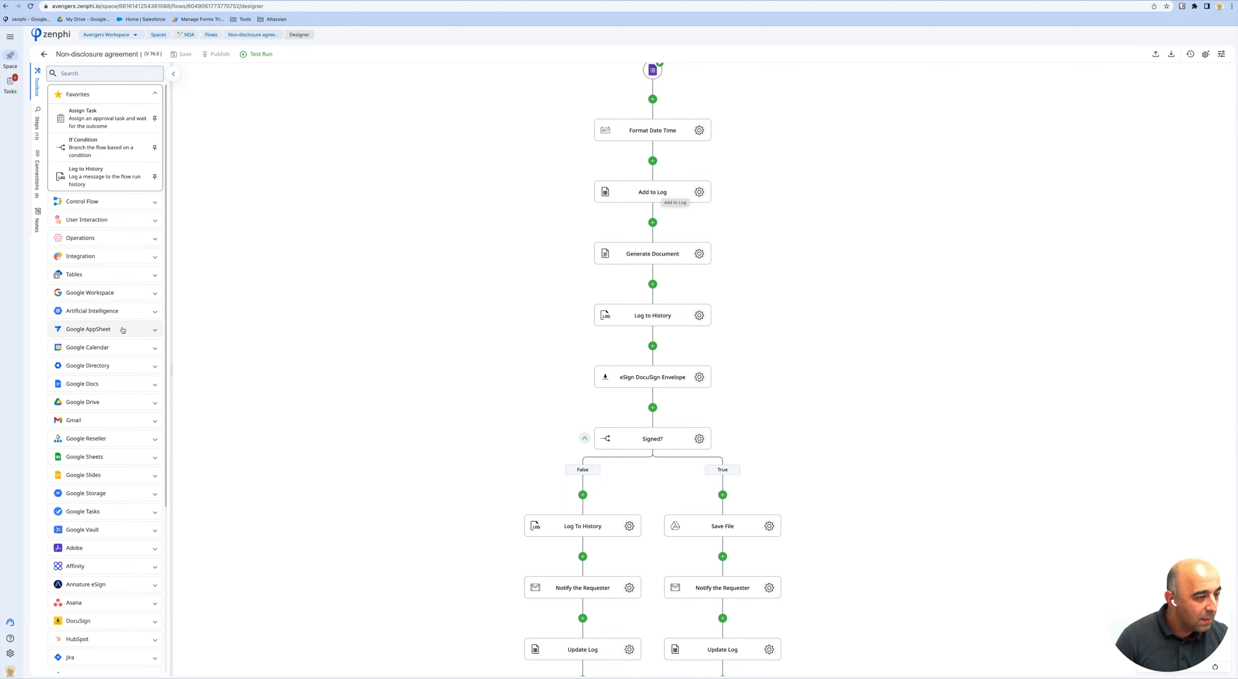
Insert a Create Record step after Format Date Time that writes to the NDAs table.
click(118, 275)
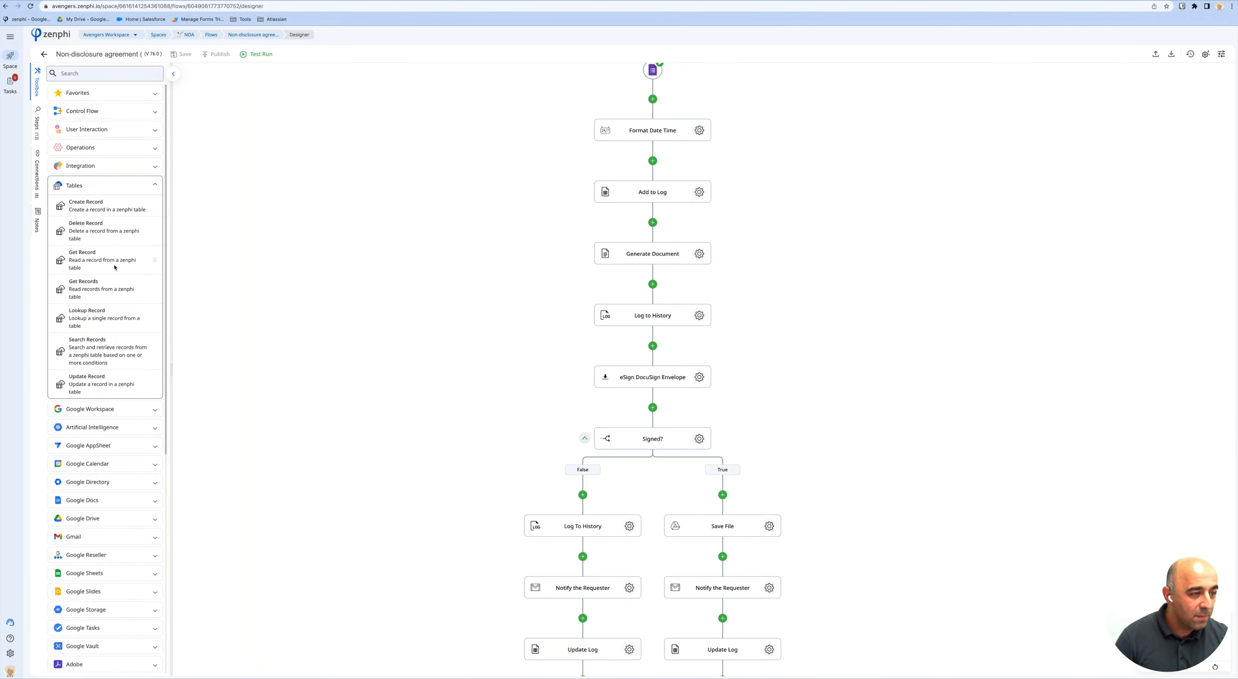
drag(78, 210, 669, 169)
click(698, 192)
click(1094, 121)
click(1085, 139)
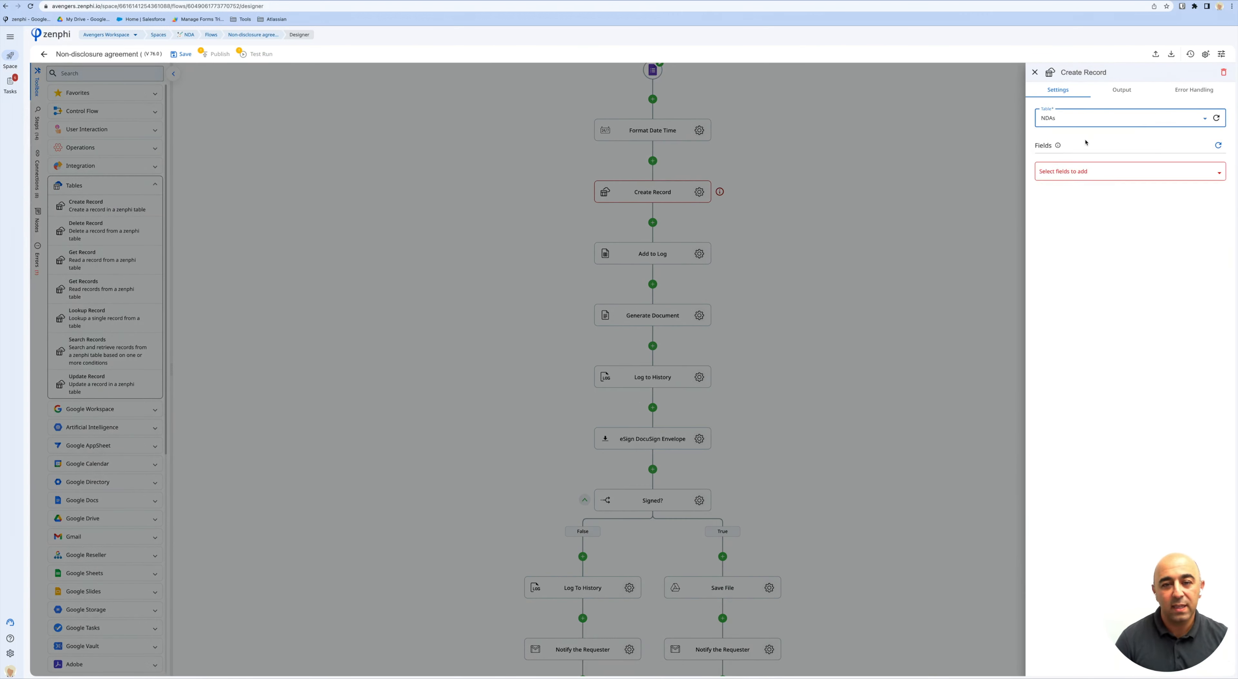
Add the Id, Requester, Manager and Office fields to the record, then head back to the NDA space.
click(1122, 176)
click(1122, 189)
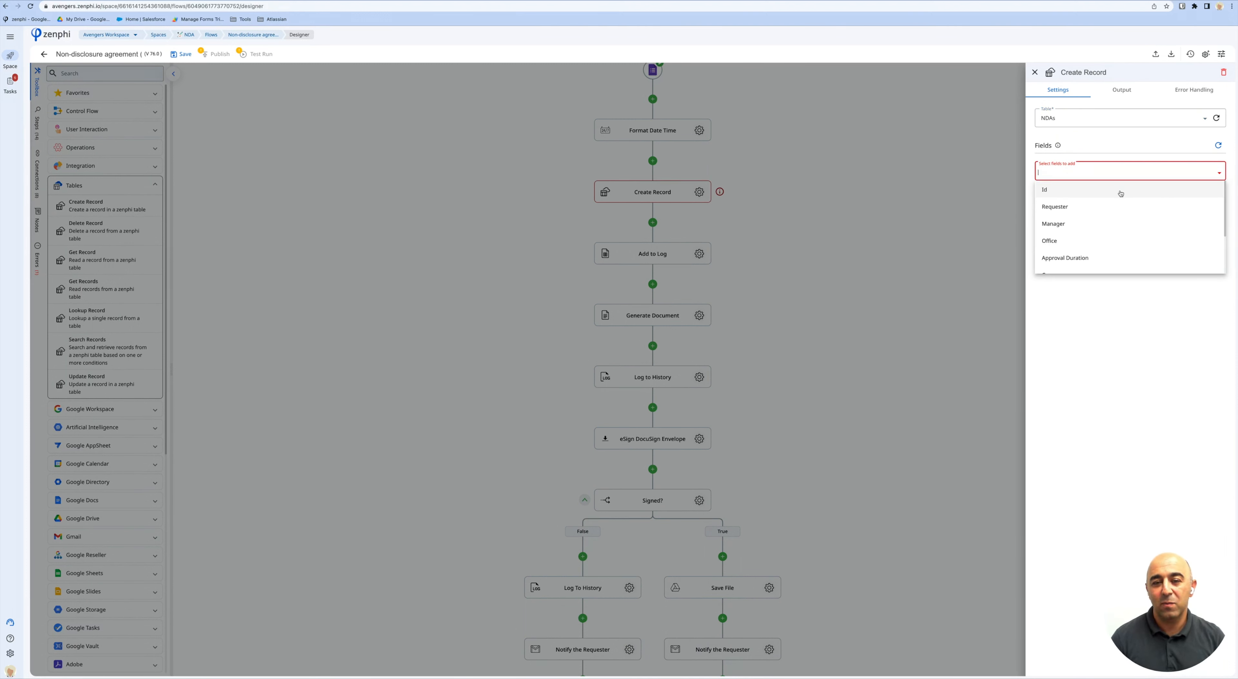
click(1120, 190)
click(1120, 190)
click(1120, 190)
click(1120, 344)
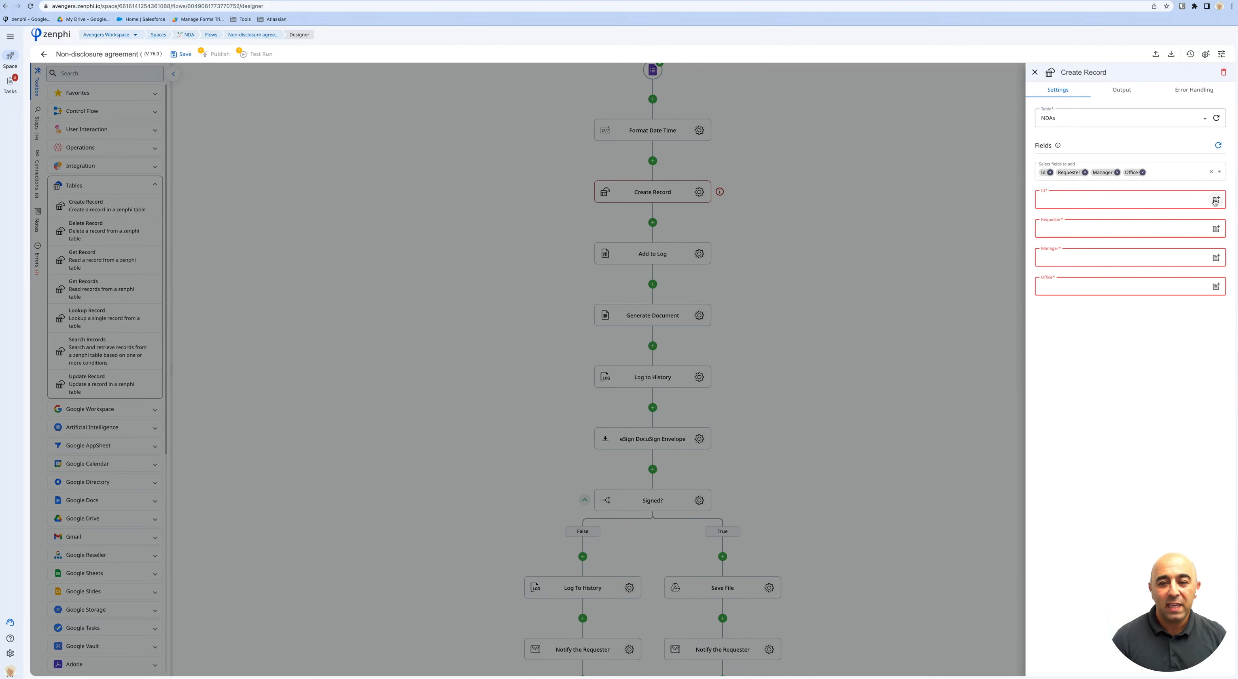
click(290, 171)
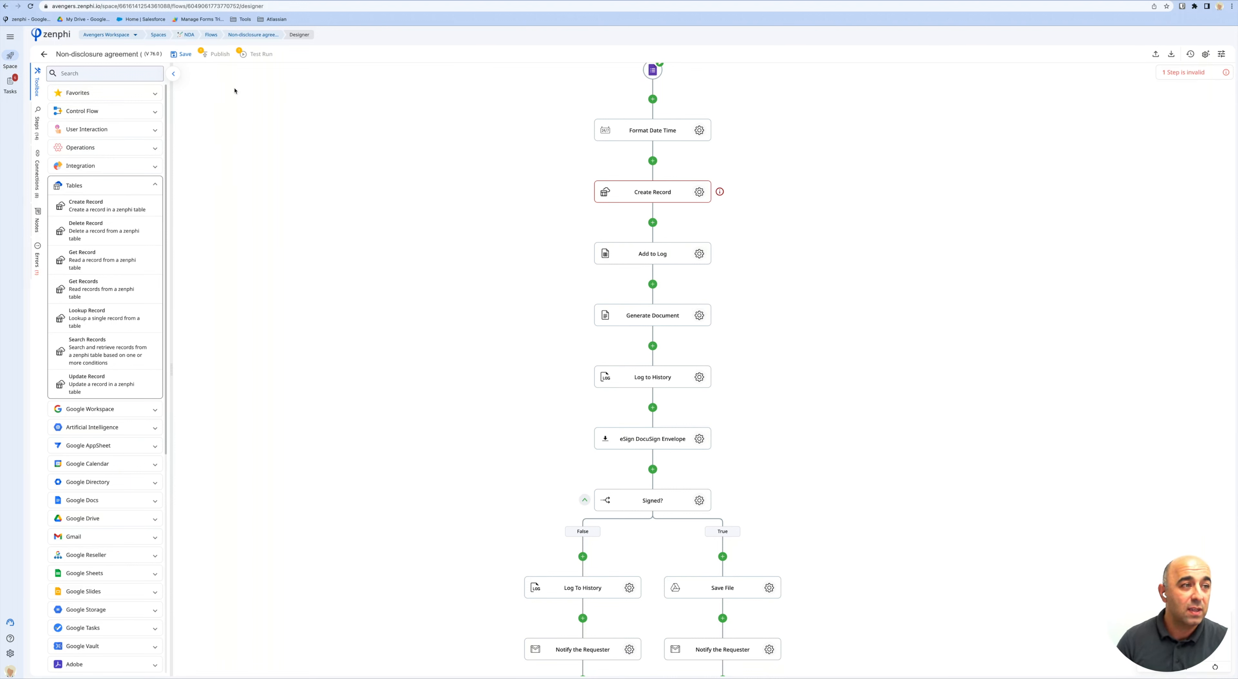
click(190, 36)
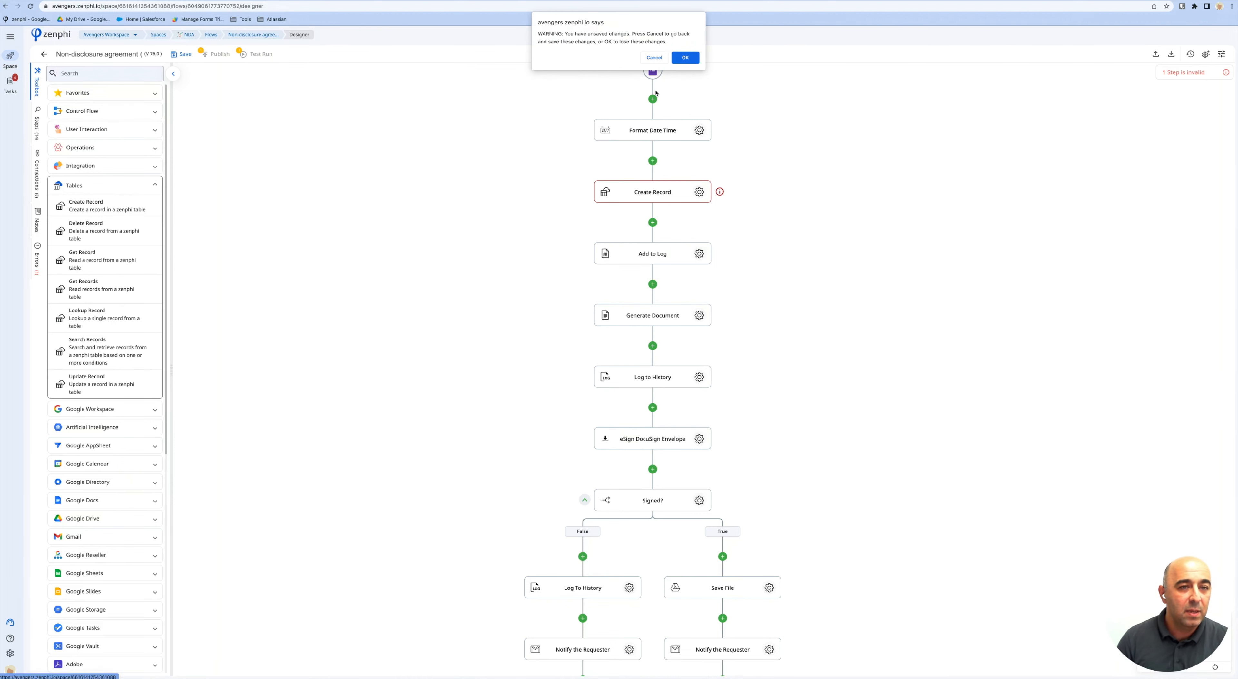
Discard the unsaved flow changes and view the NDA Dashboard's Requests per location chart.
click(685, 58)
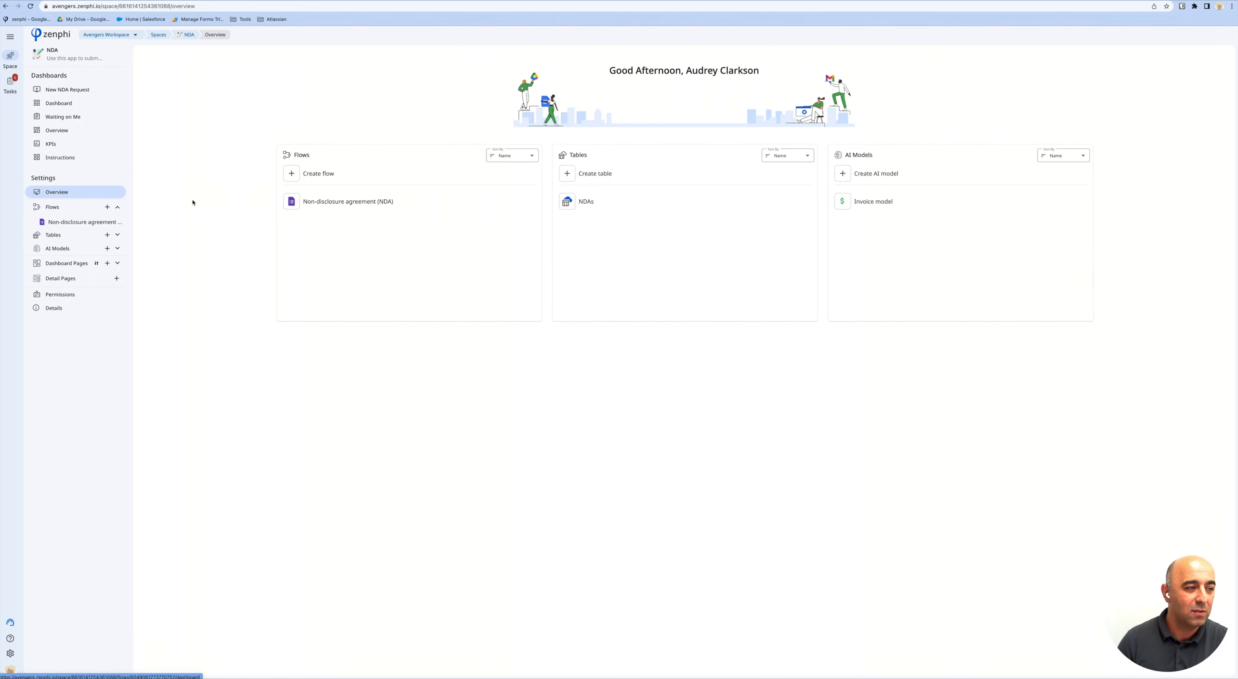
click(88, 110)
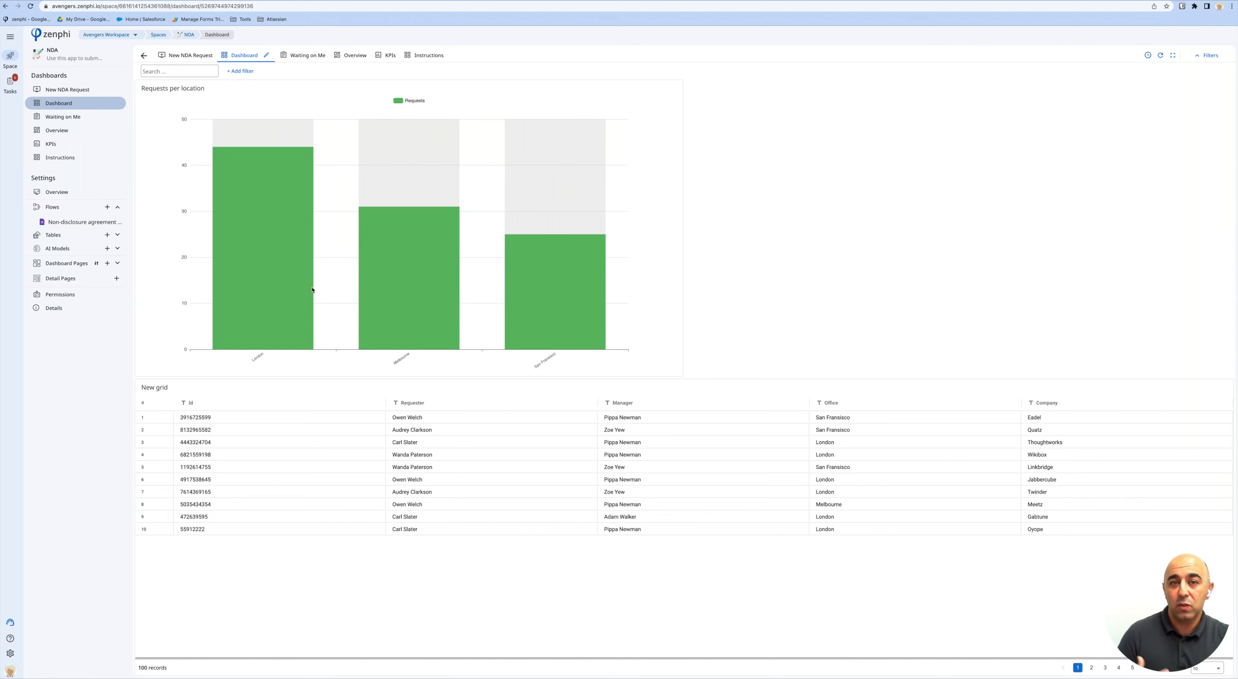
Switch to the Waiting on Me dashboard with its 8 pending NDA requests by office.
mouse_move(310, 300)
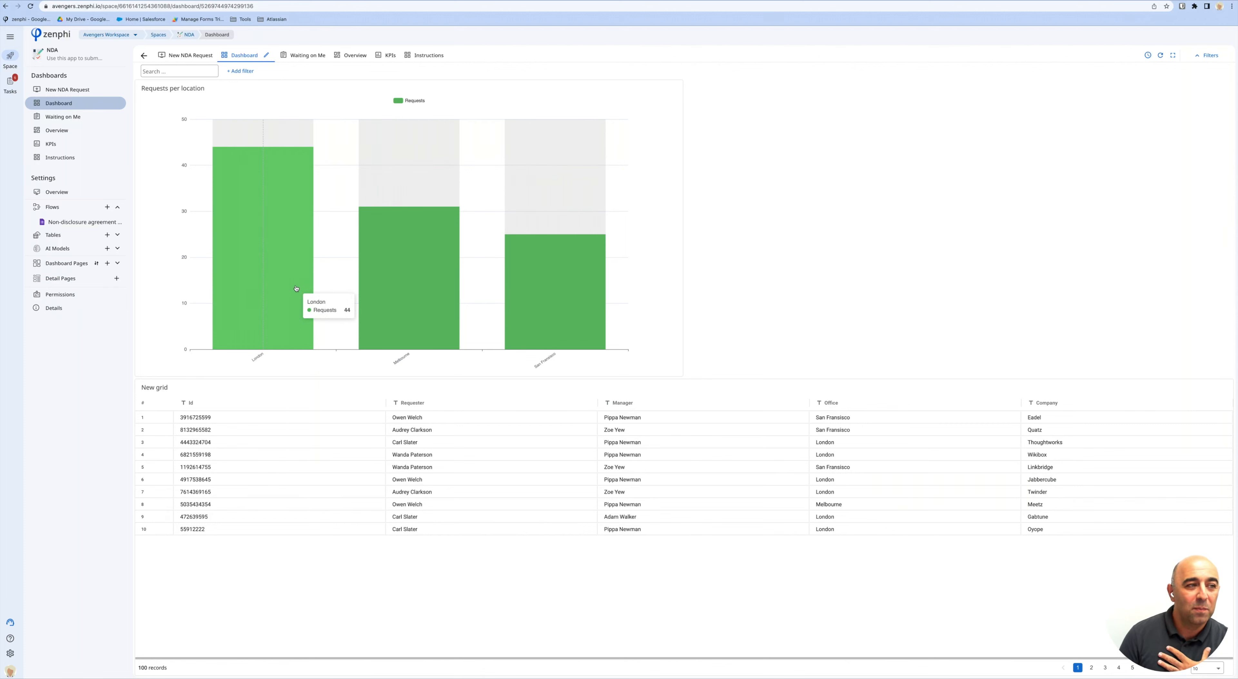
mouse_move(353, 342)
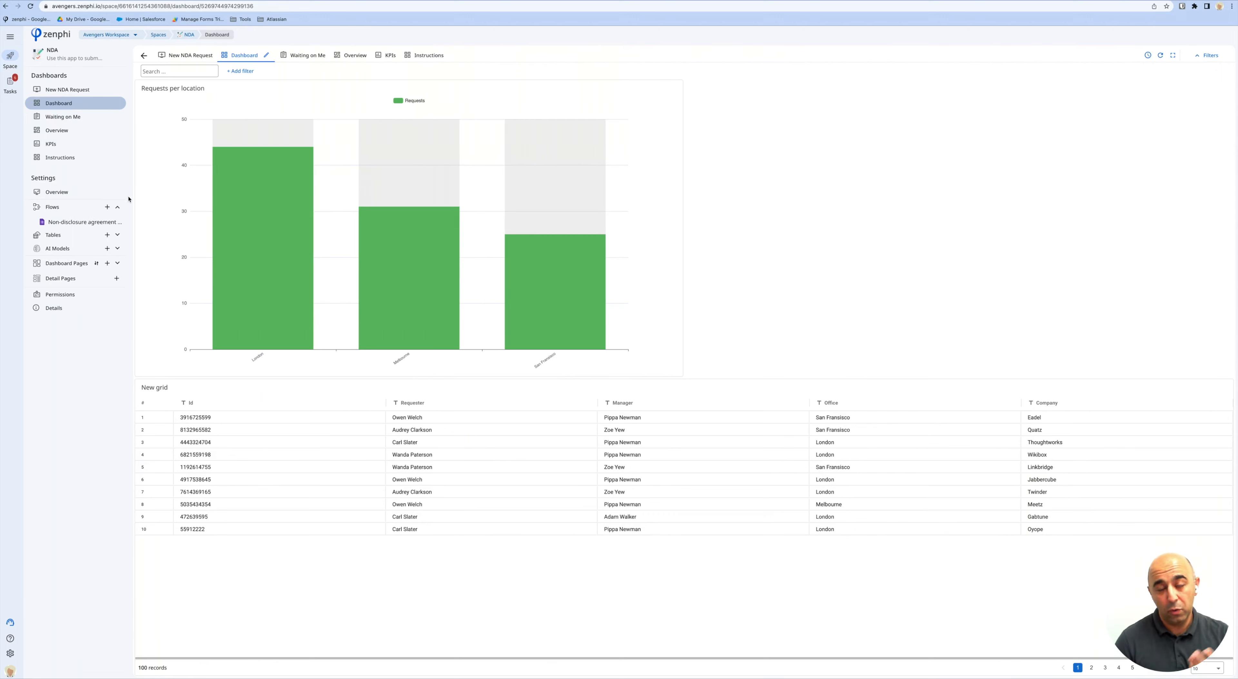
click(76, 118)
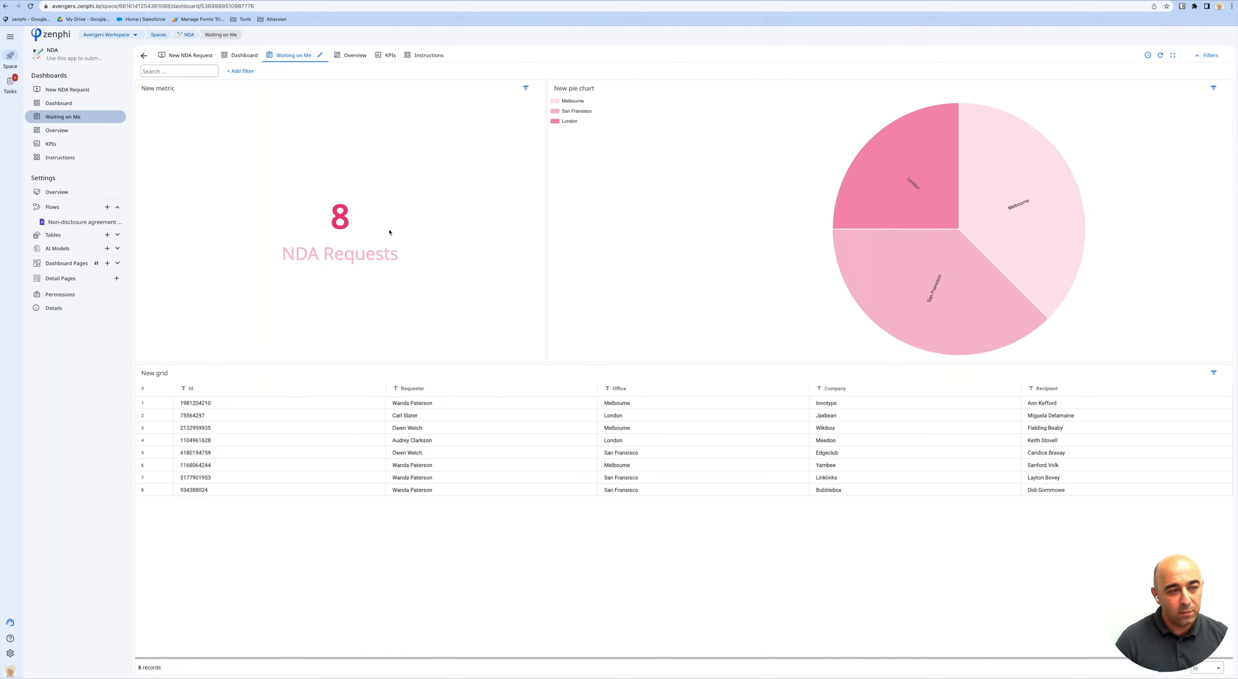
Filter to London, visit the Overview and KPIs (filtered to San Francisco), then open the Instructions guide.
click(921, 176)
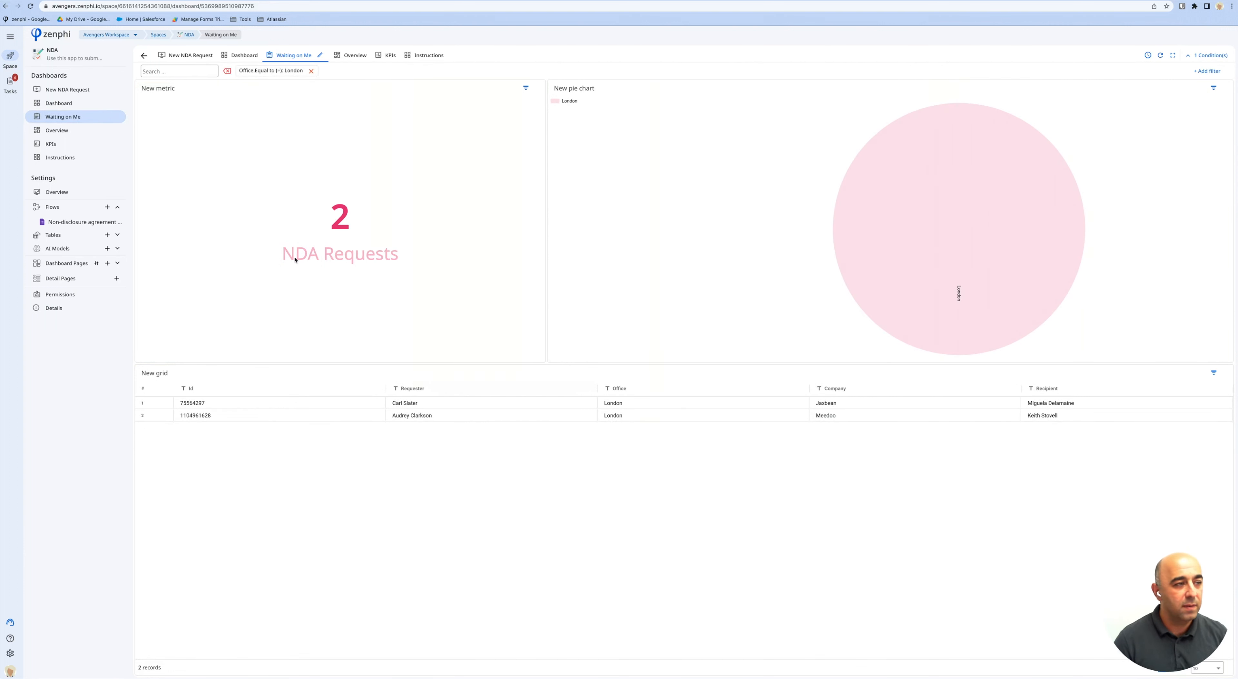
click(80, 132)
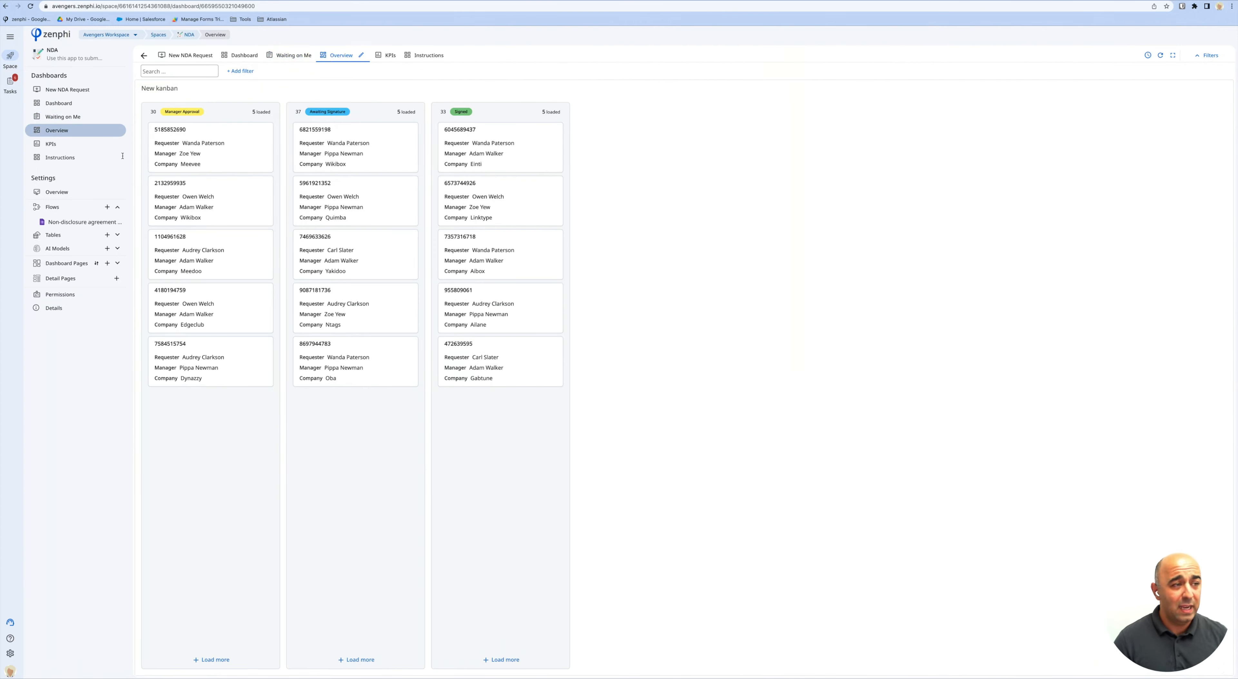
click(75, 144)
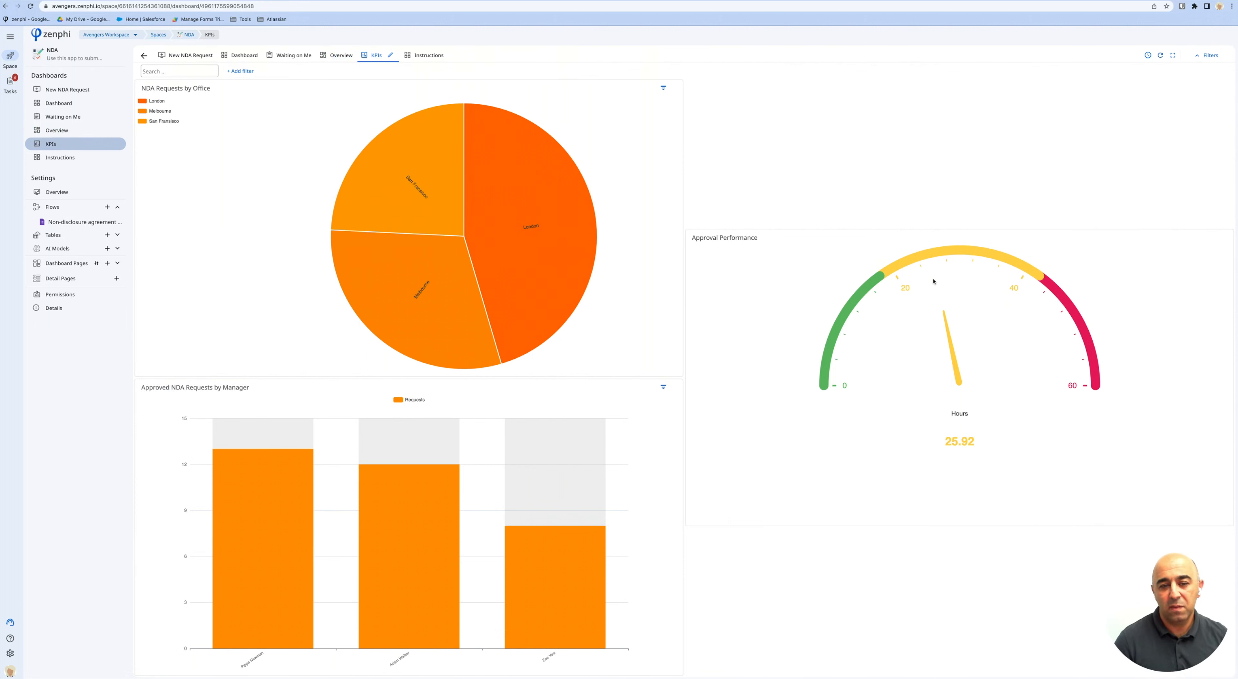
click(384, 202)
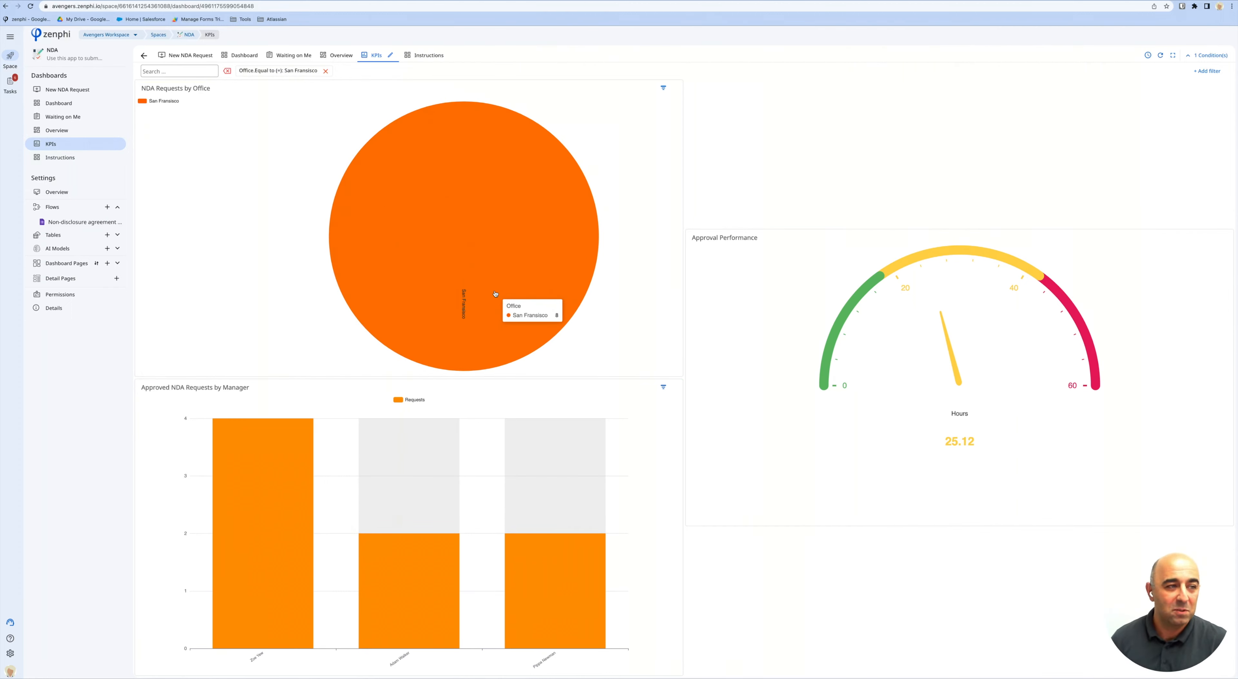
click(82, 157)
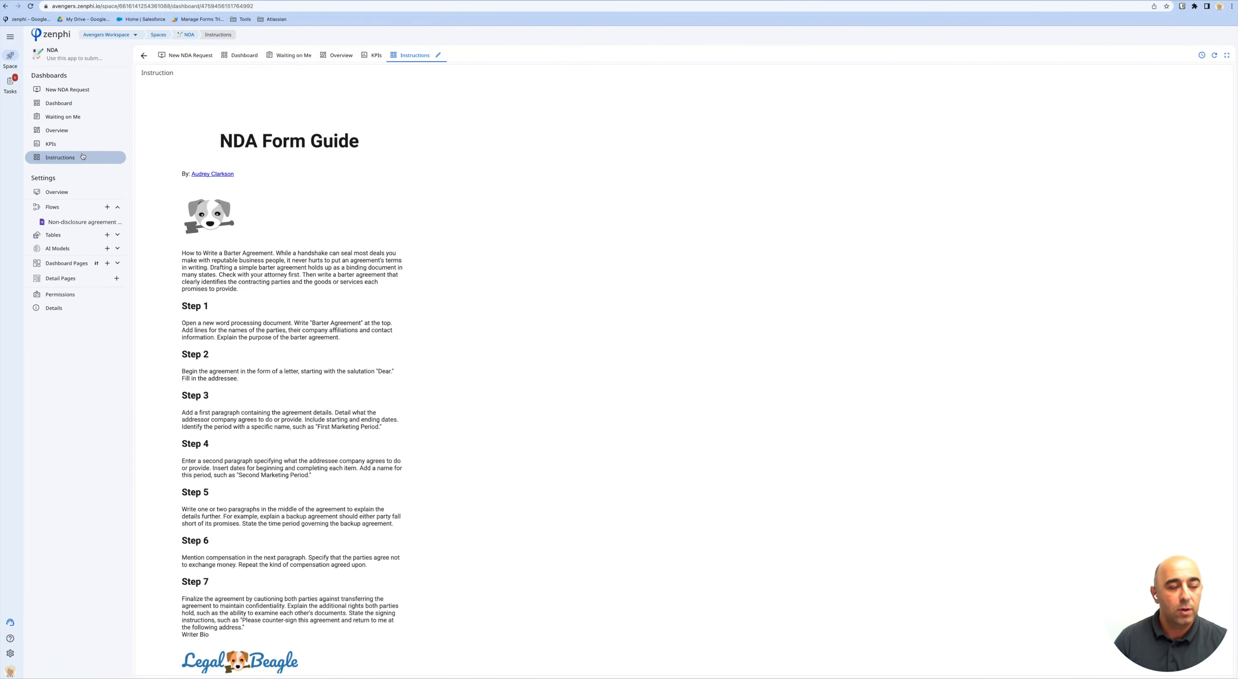
View the New NDA Request form, then open AI Models showing the published Invoice model.
click(80, 90)
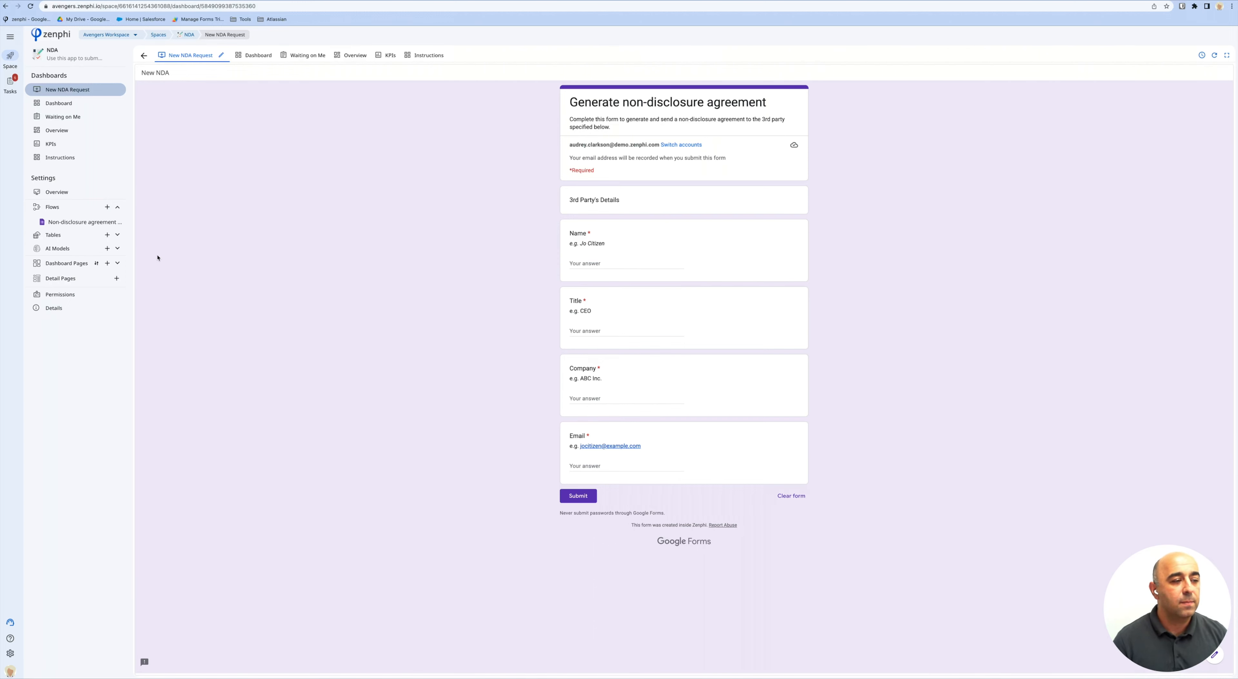
click(84, 248)
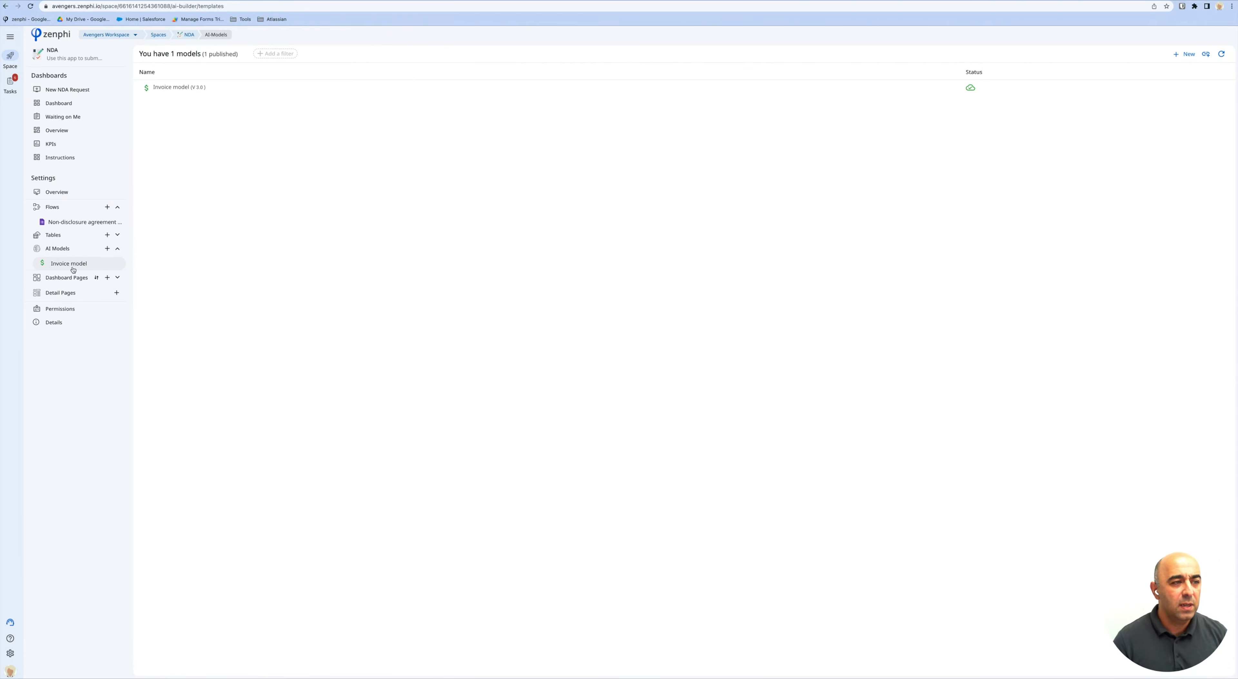
Open the existing Invoice model from the space's AI Models list in its designer.
click(107, 249)
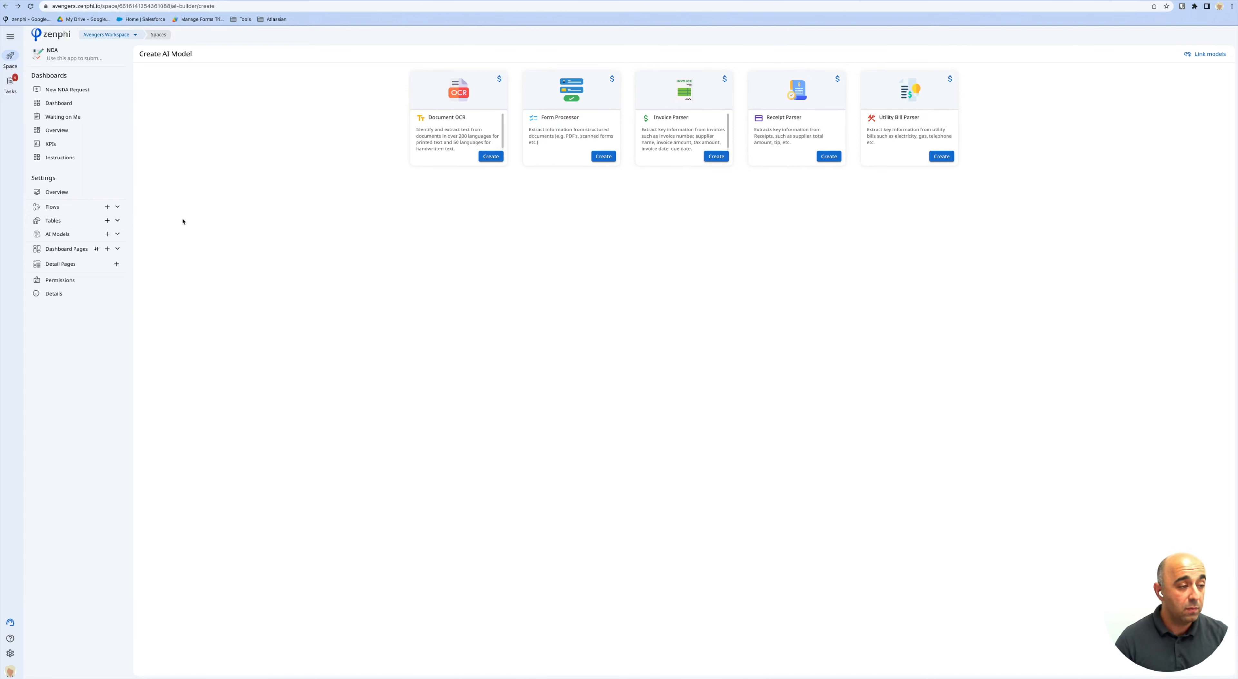
click(117, 235)
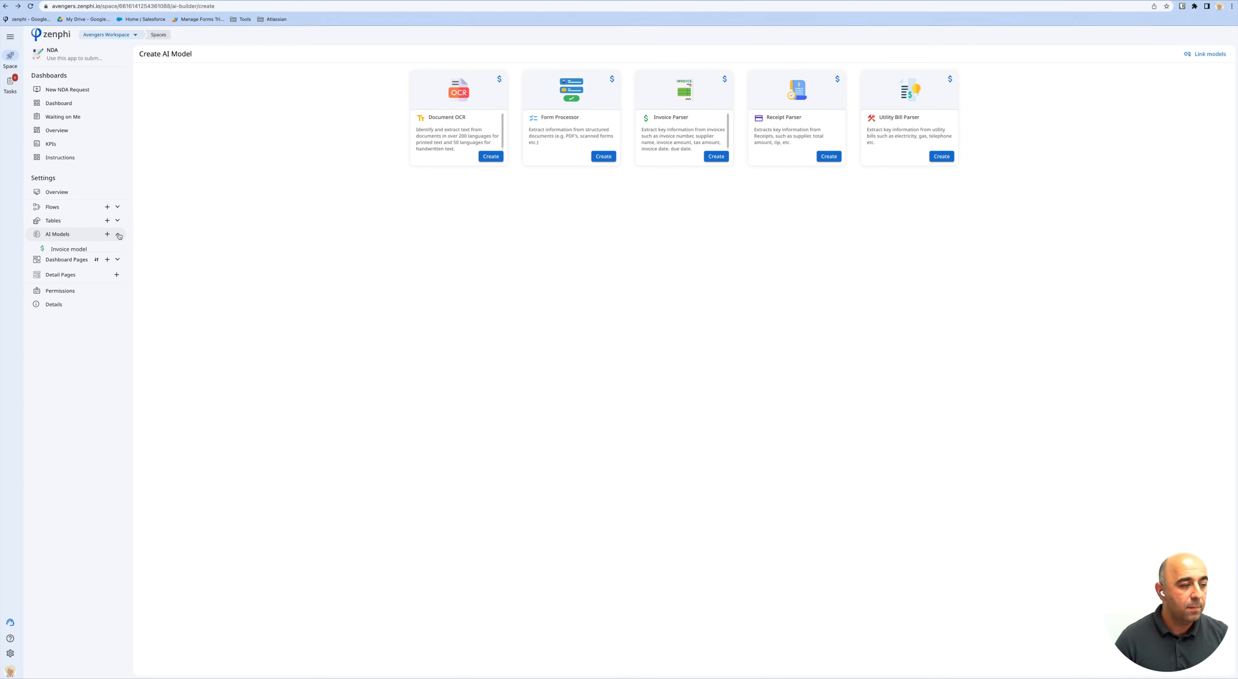
click(69, 249)
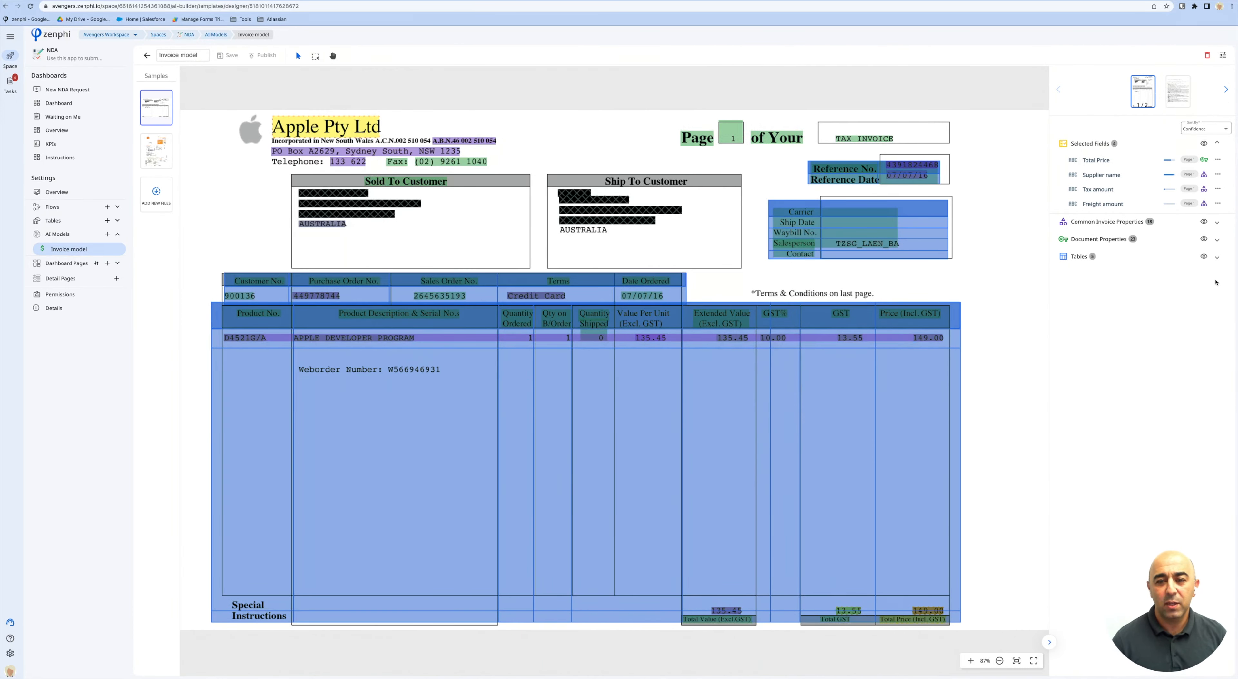
Hide the Tables and Document Properties overlays, then cancel adding a Supplier iban output.
click(1203, 257)
click(1203, 239)
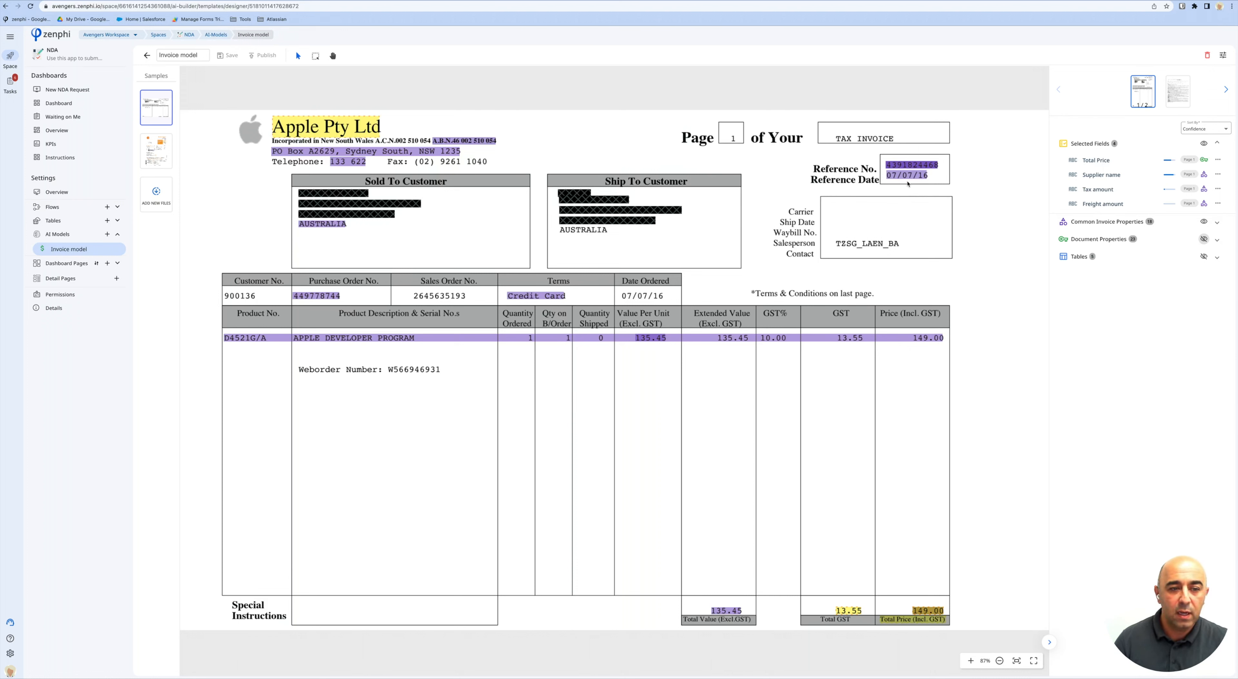
mouse_move(908, 167)
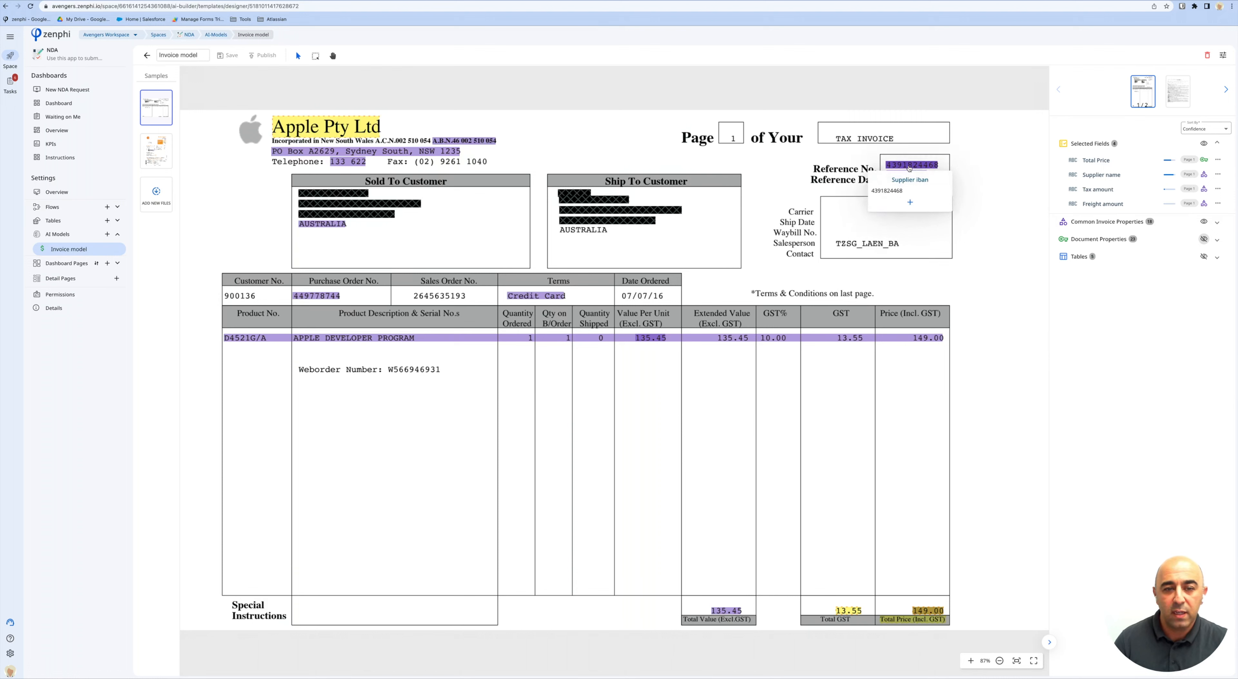
click(910, 202)
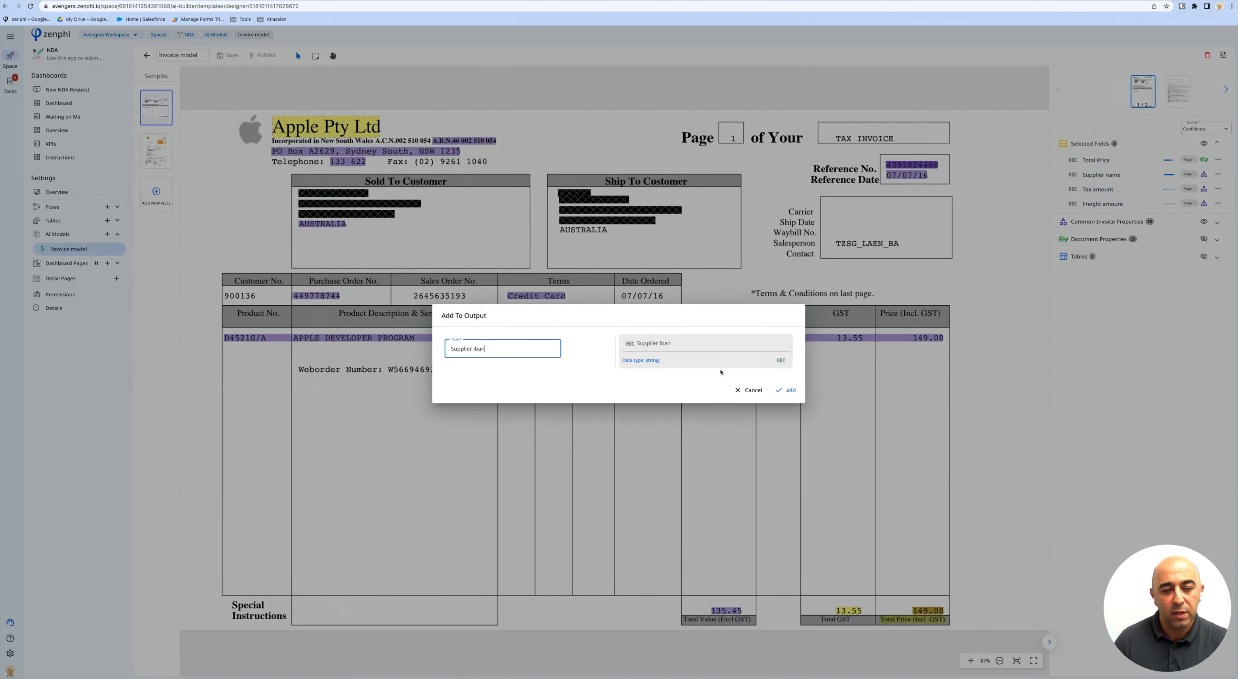
click(740, 390)
Switch to the Invoice model's second sample invoice.
mouse_move(367, 165)
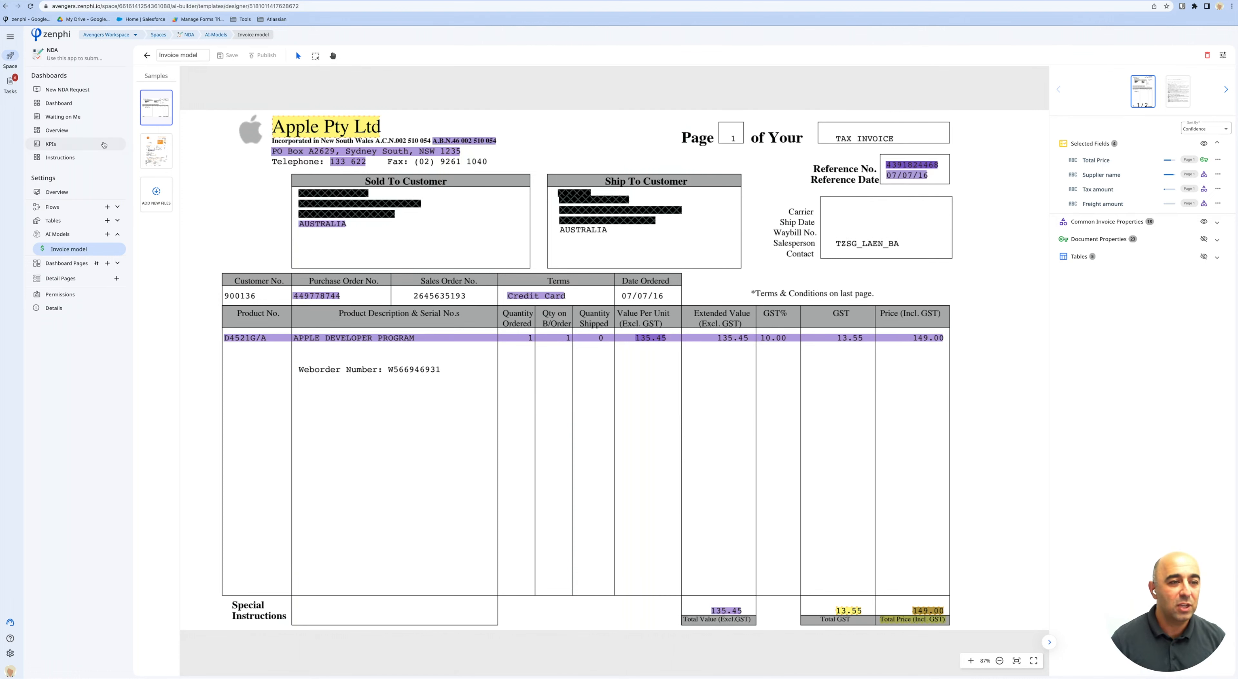
mouse_move(153, 150)
click(155, 150)
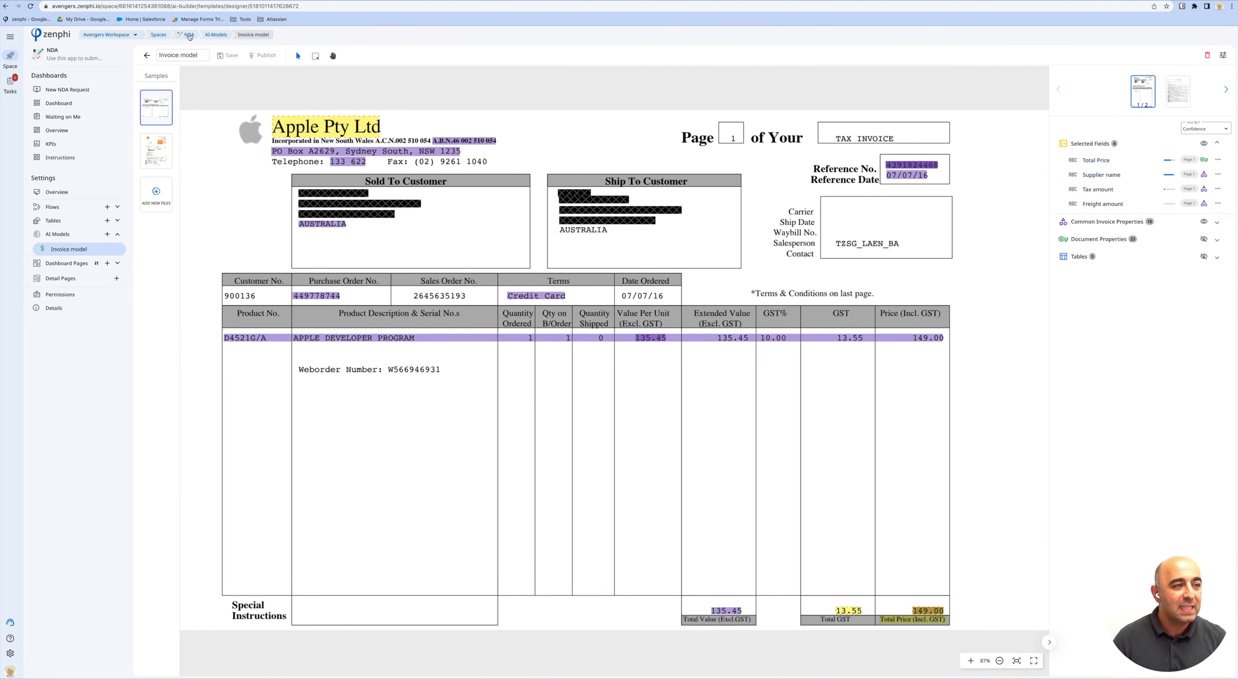
Open the Non-disclosure agreement flow from the NDA space overview for editing.
click(190, 37)
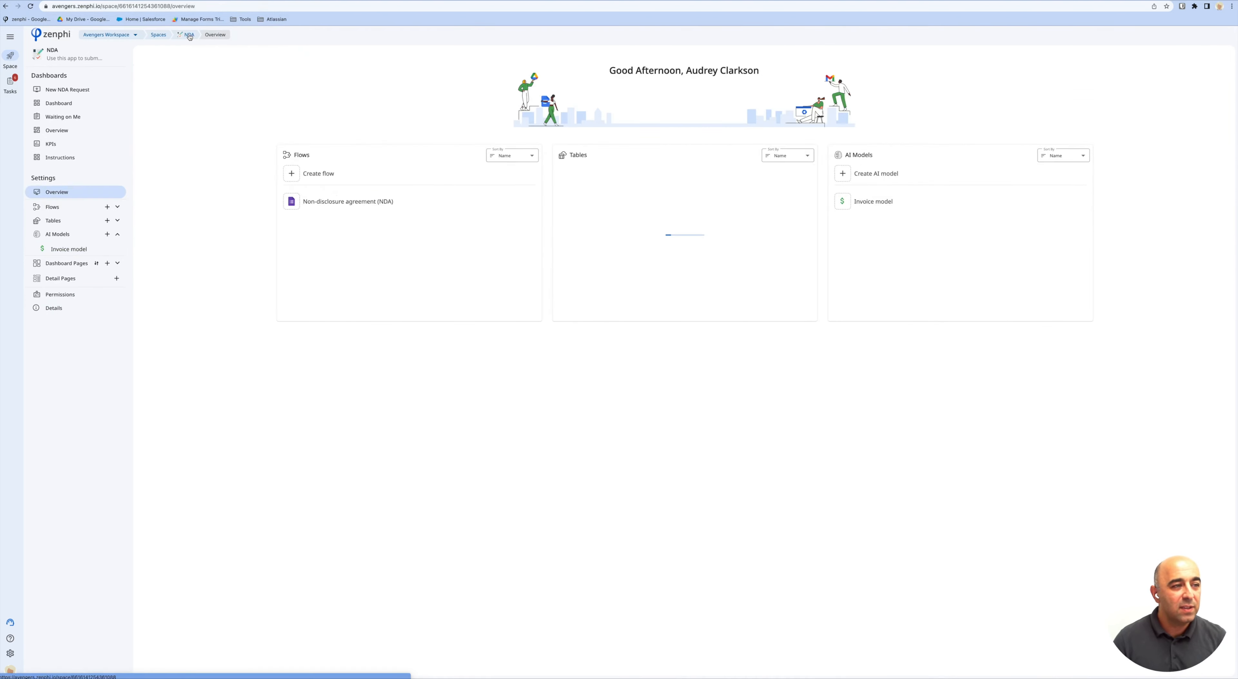
click(533, 203)
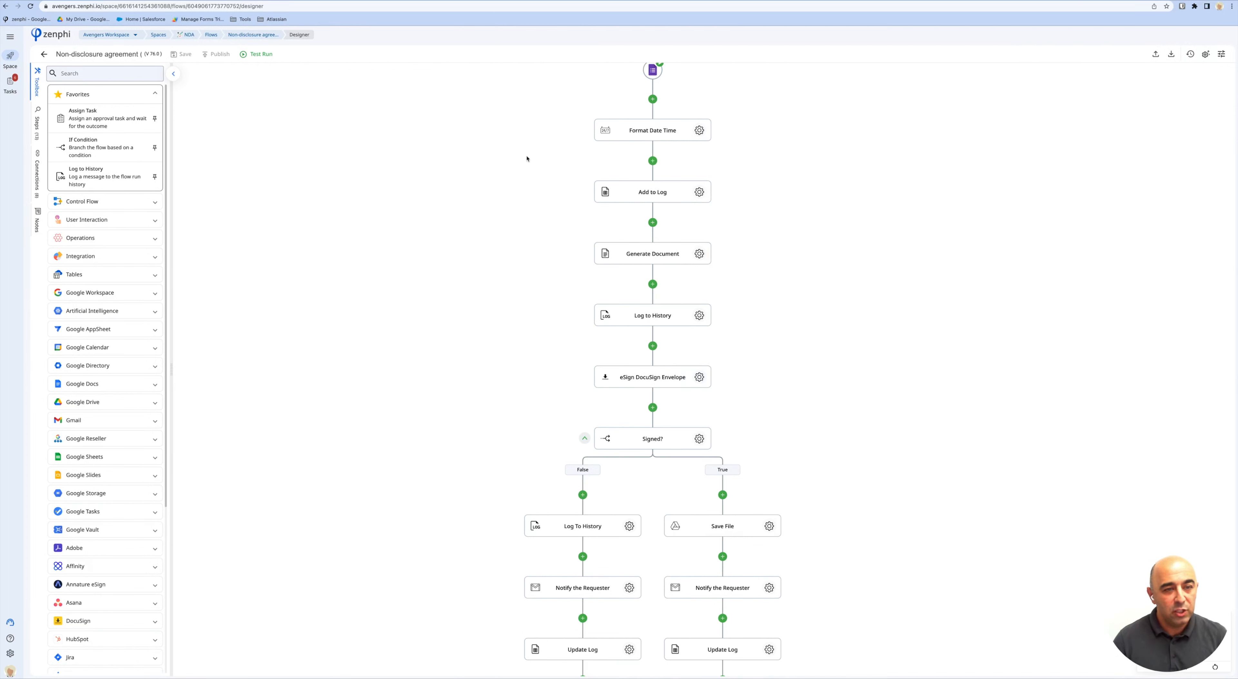
scroll(490, 172, up, 3)
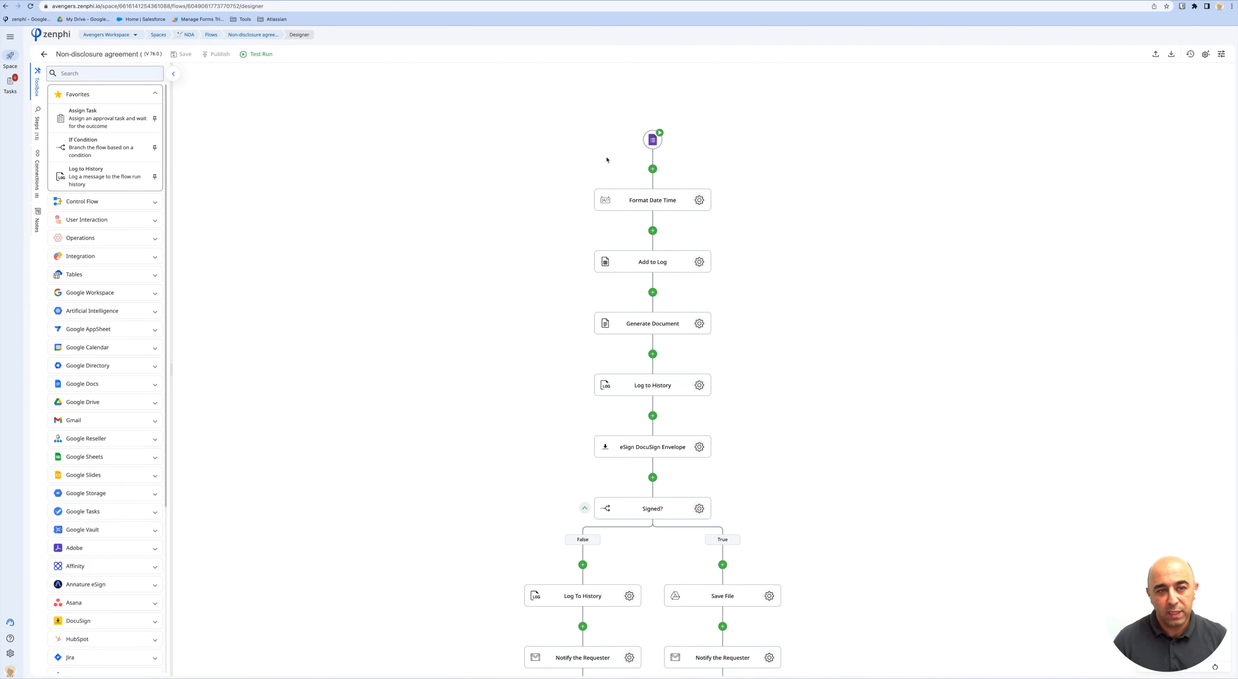
Remove the Google Forms trigger and choose Email Arrival as the new trigger.
click(653, 139)
click(1223, 72)
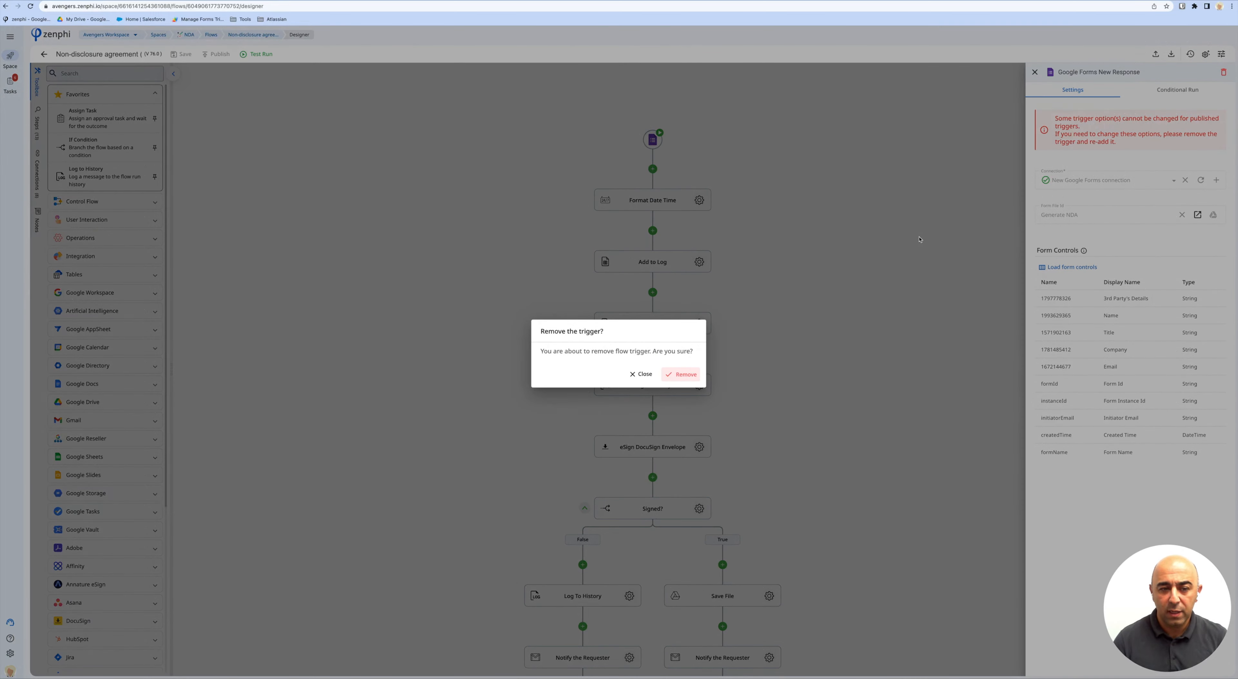
click(691, 373)
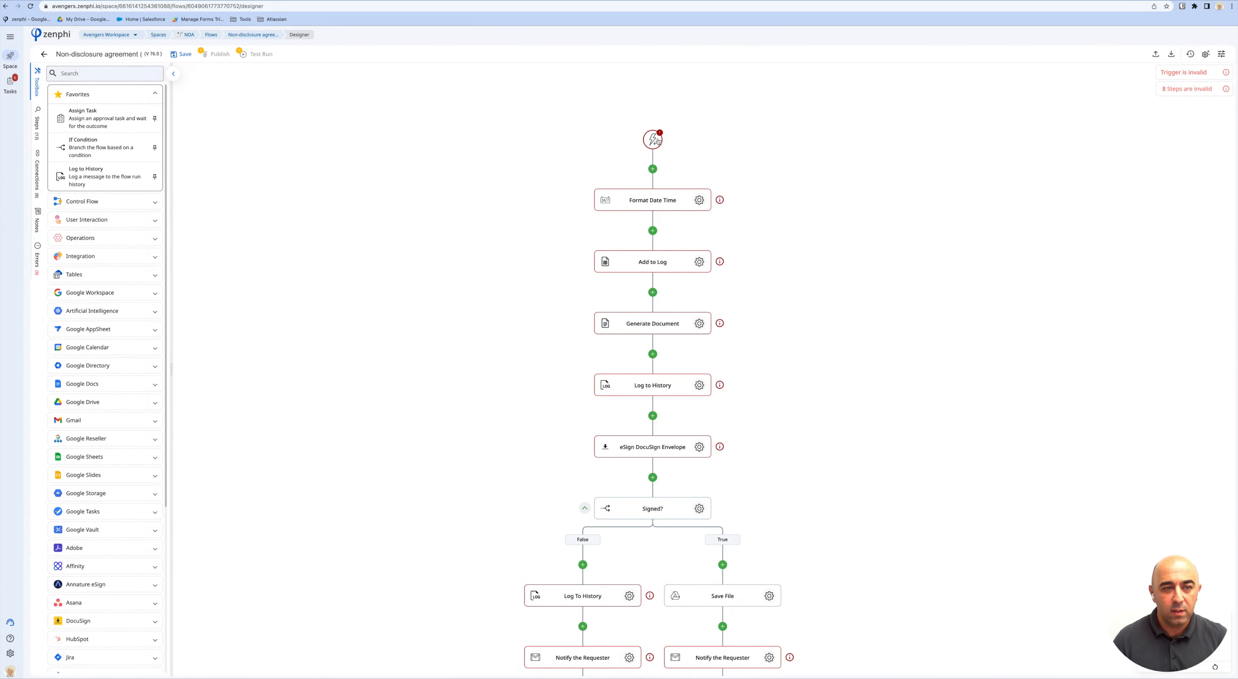
click(656, 140)
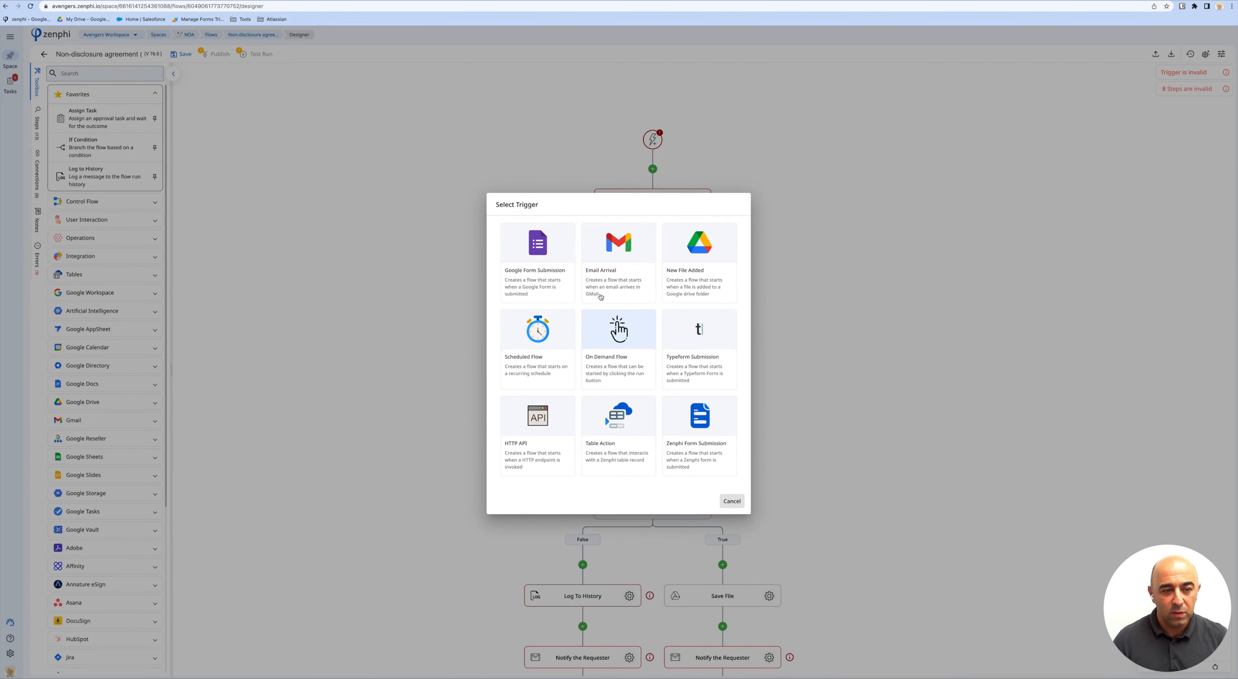
click(617, 255)
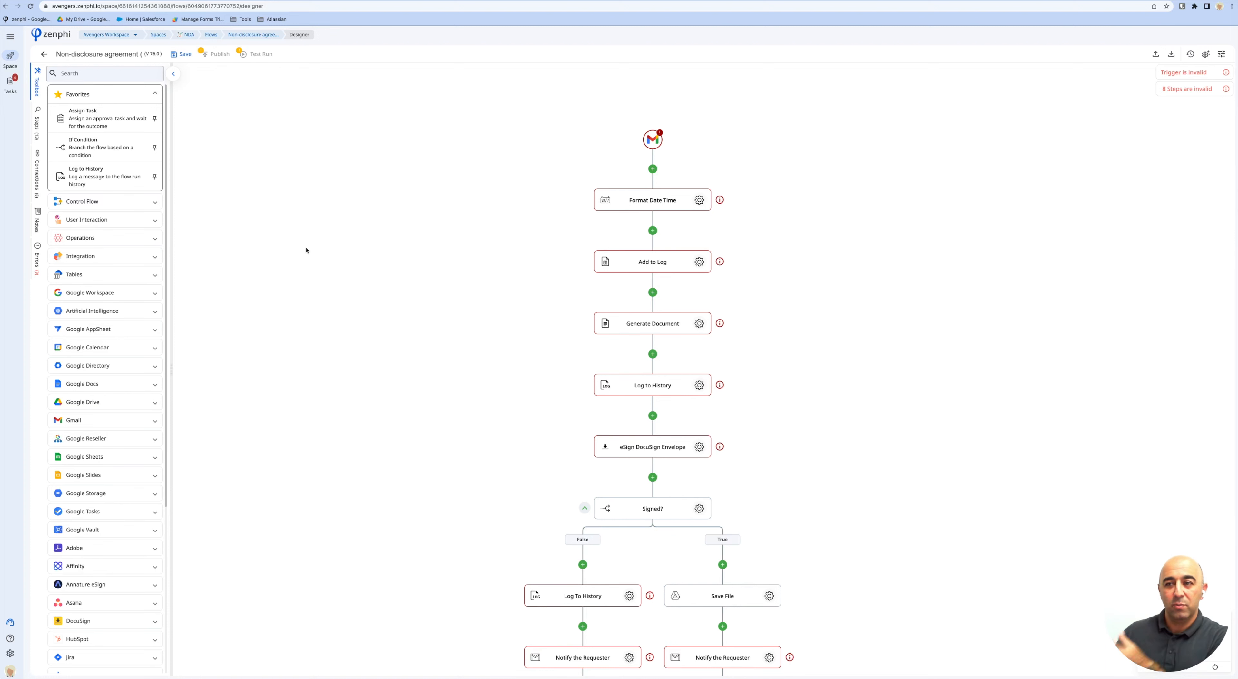
Insert a Run AI Model step below the email trigger using Invoice model (3.0).
click(137, 315)
drag(100, 254, 689, 184)
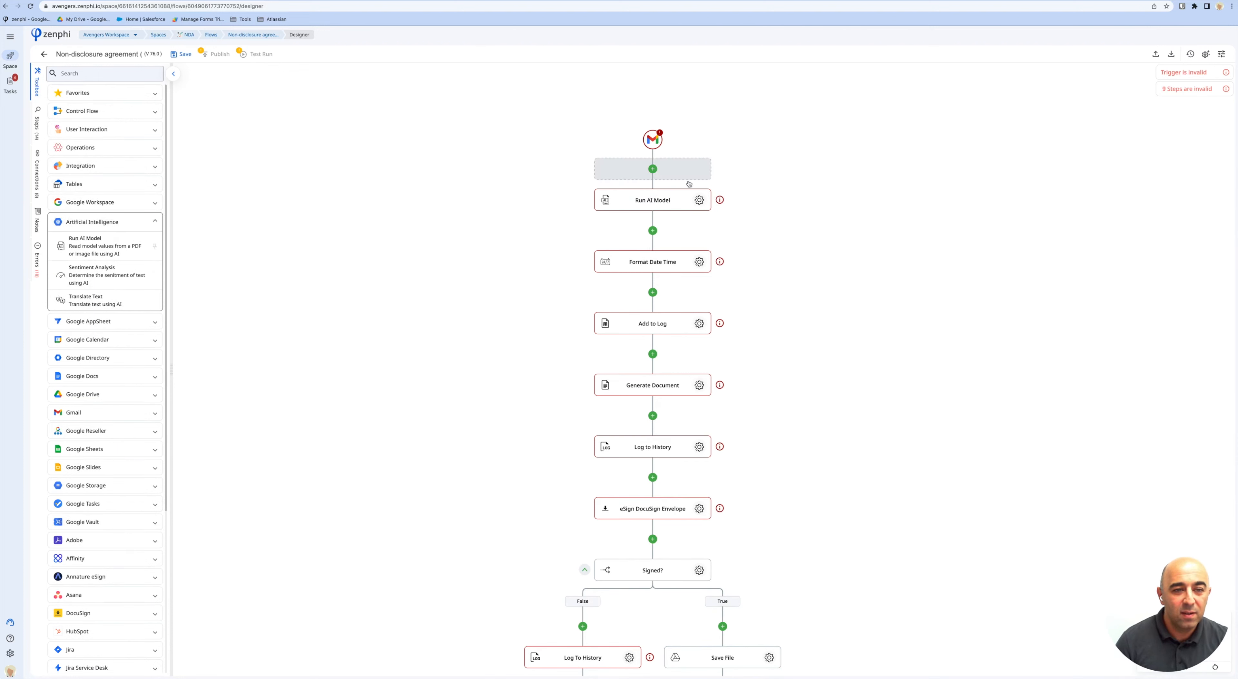
click(700, 202)
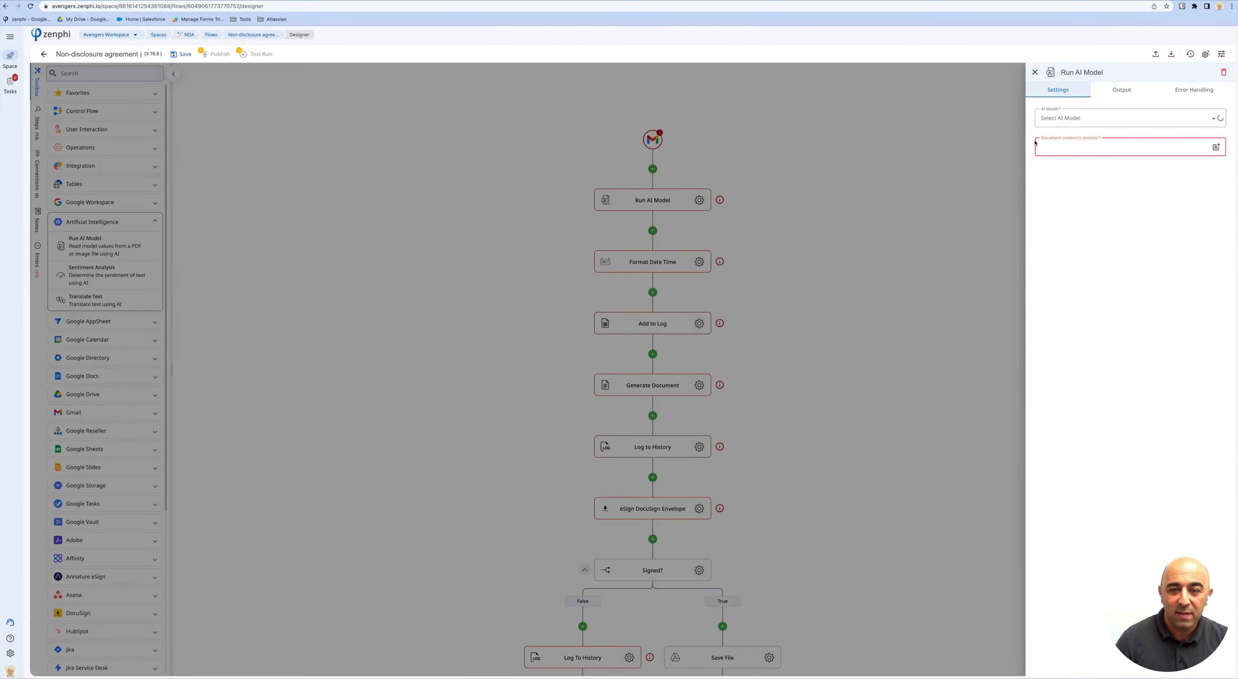
click(1133, 119)
click(1073, 143)
Browse the available tokens for the step's document content field, then close the list.
click(1127, 149)
click(1215, 147)
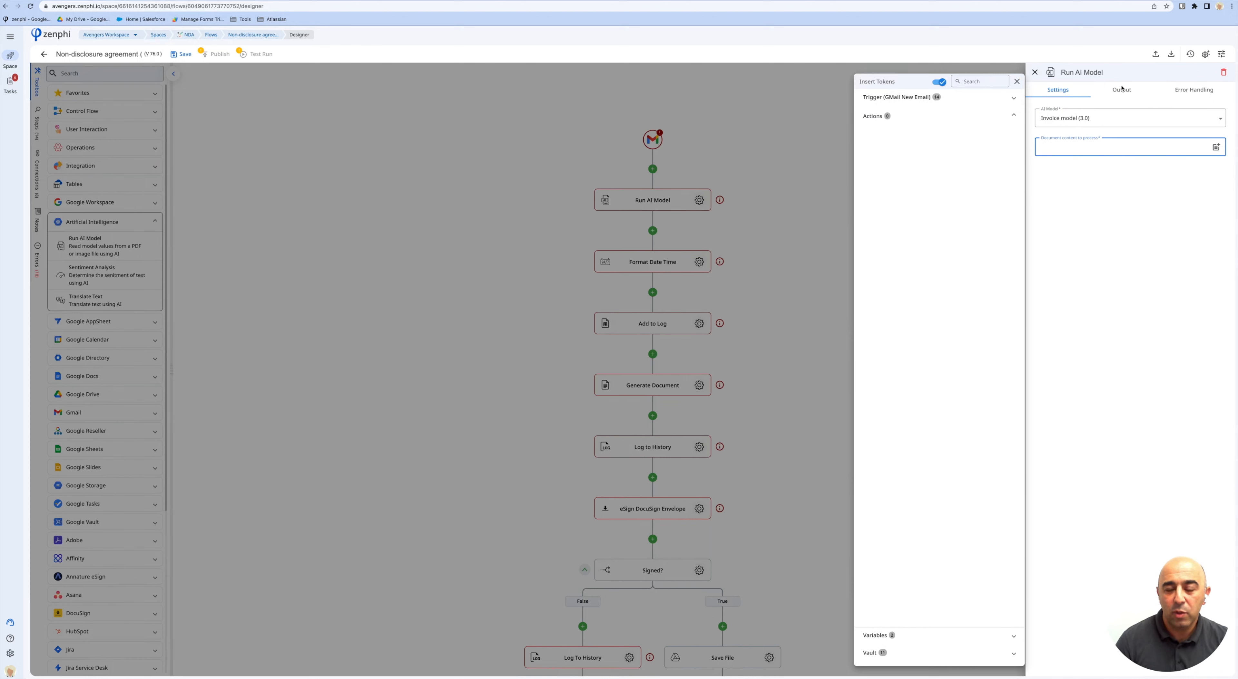
click(1121, 89)
Expand the Output groups for extracted invoice fields and their confidence scores.
click(1121, 89)
click(1107, 121)
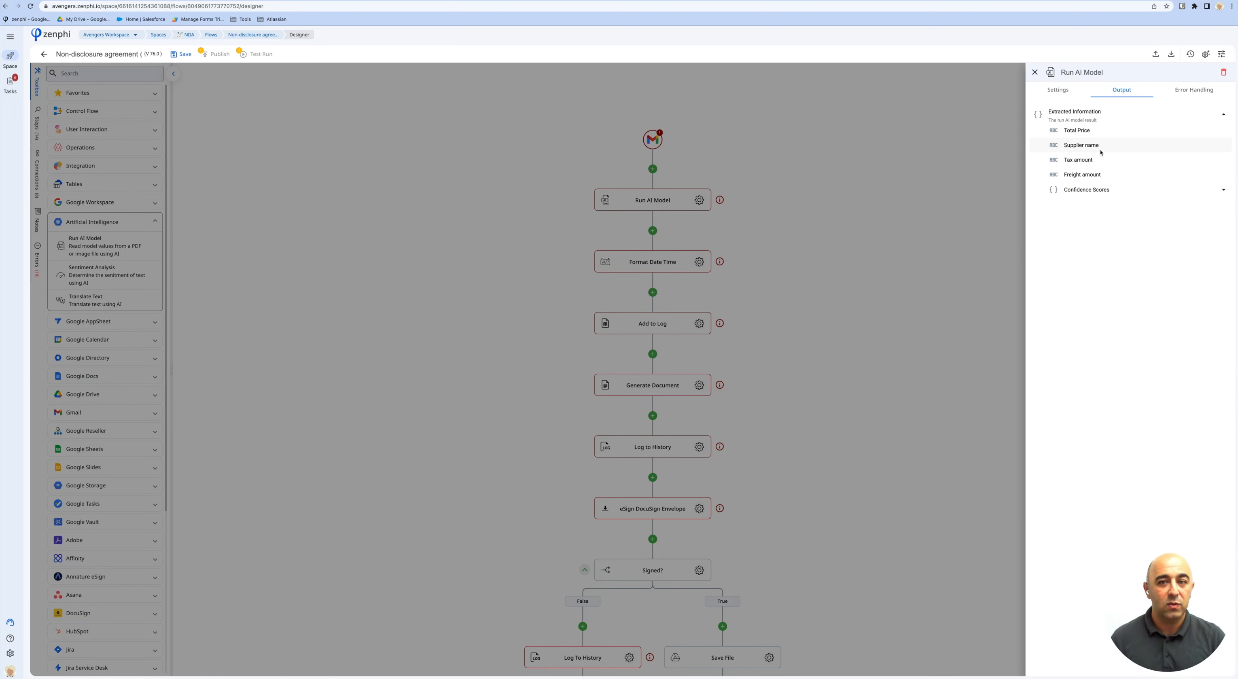
click(1102, 191)
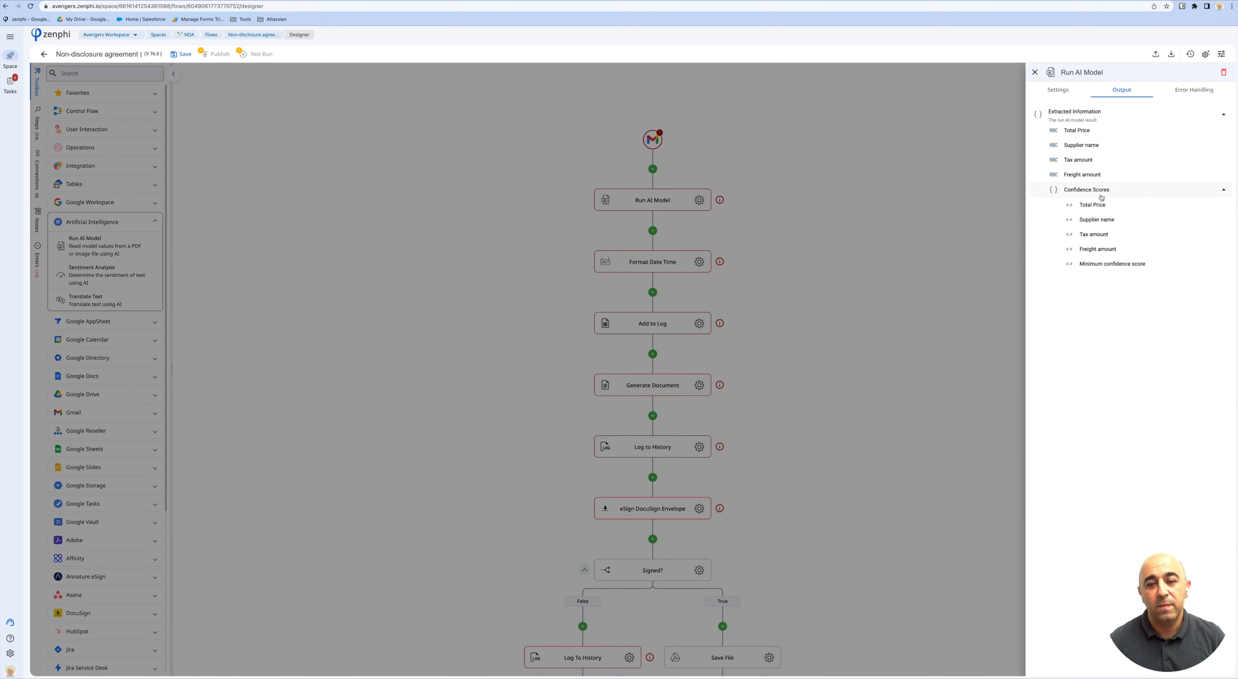